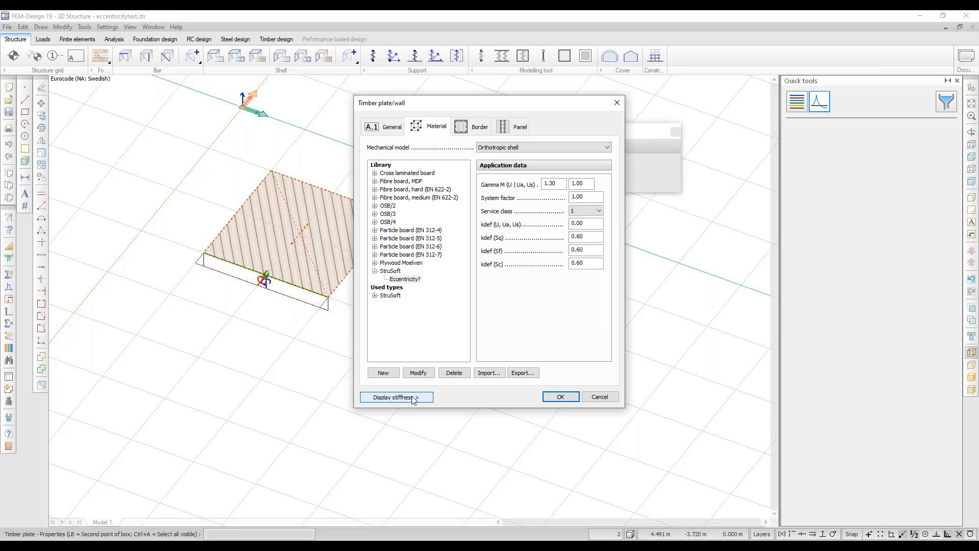
# Review the timber panel's stiffness matrices, then close the timber plate properties.
pyautogui.click(420, 397)
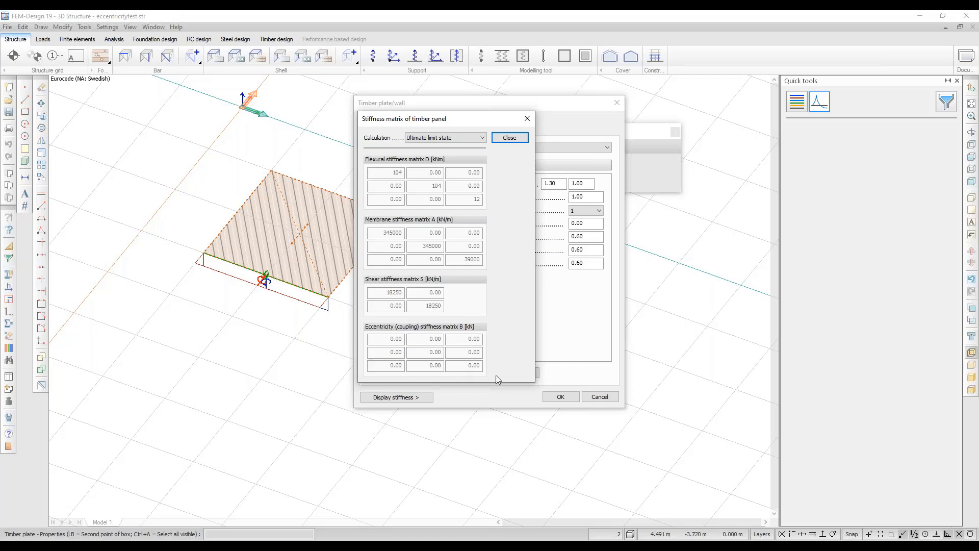
pyautogui.click(509, 138)
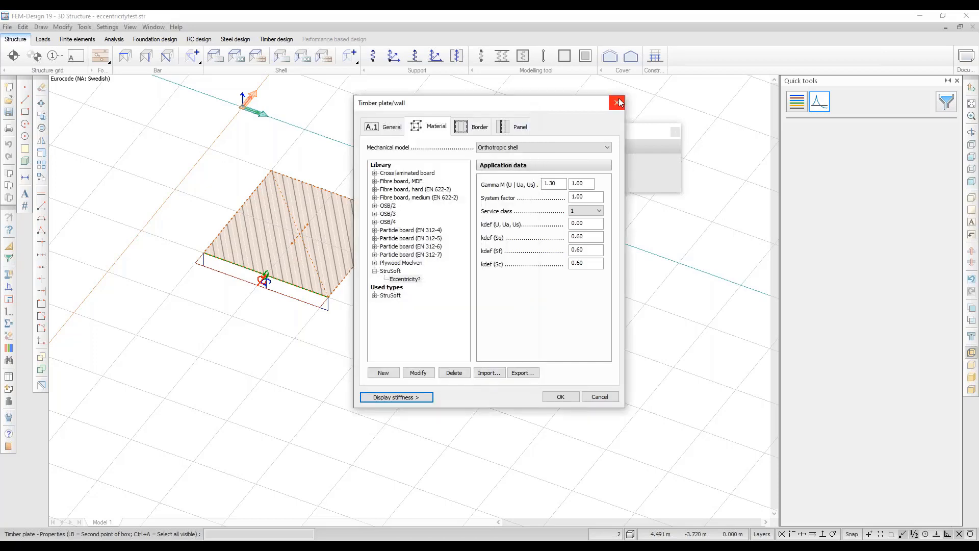
pyautogui.click(618, 102)
pyautogui.click(675, 132)
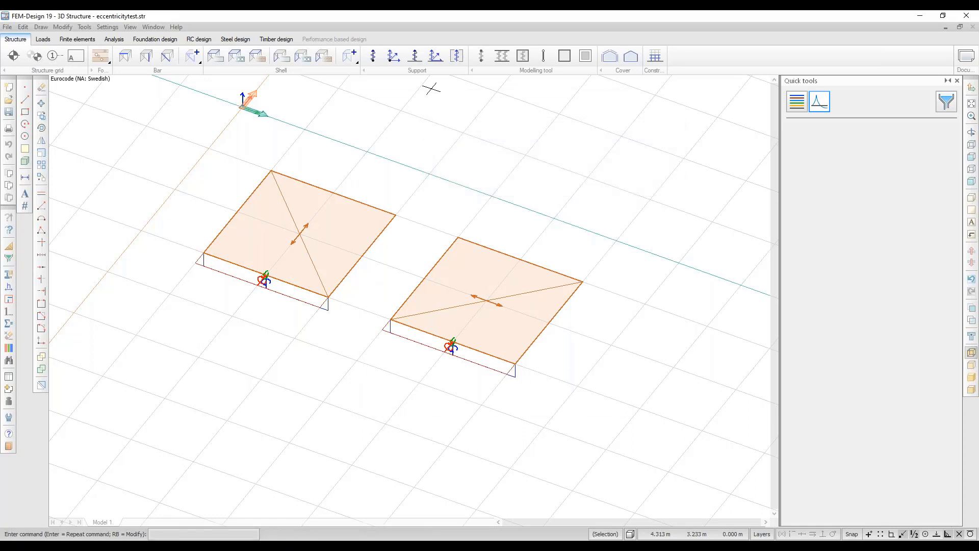
pyautogui.click(43, 39)
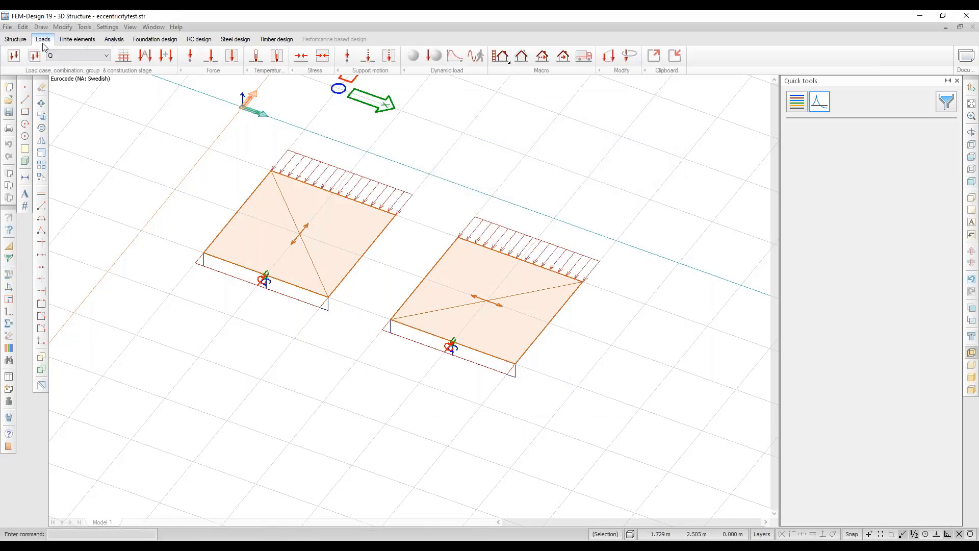
pyautogui.moveTo(491, 285); pyautogui.dragTo(462, 294, button='middle')
pyautogui.moveTo(462, 293); pyautogui.dragTo(491, 281)
pyautogui.click(114, 39)
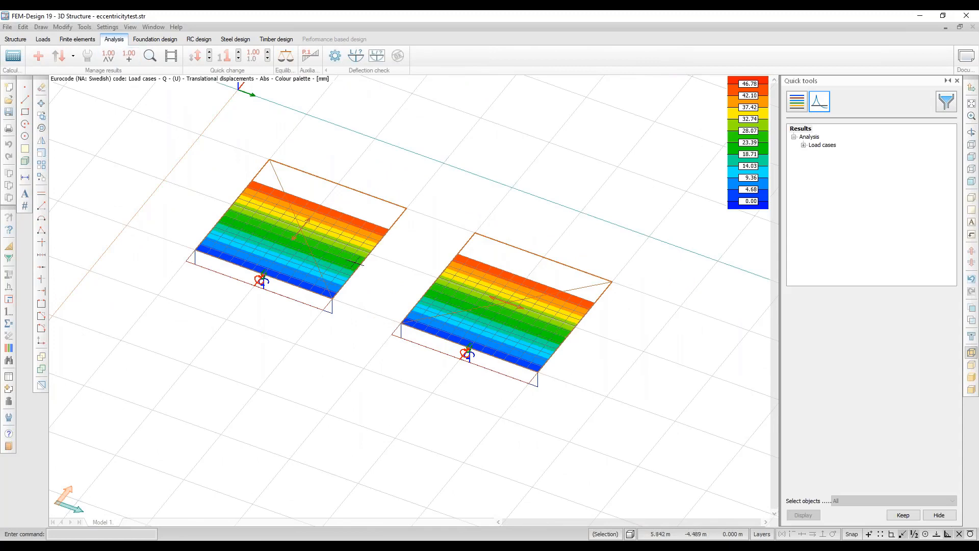
pyautogui.moveTo(491, 329); pyautogui.dragTo(493, 346, button='middle')
pyautogui.keyDown('shift'); pyautogui.moveTo(493, 346); pyautogui.dragTo(490, 308, button='middle'); pyautogui.keyUp('shift')
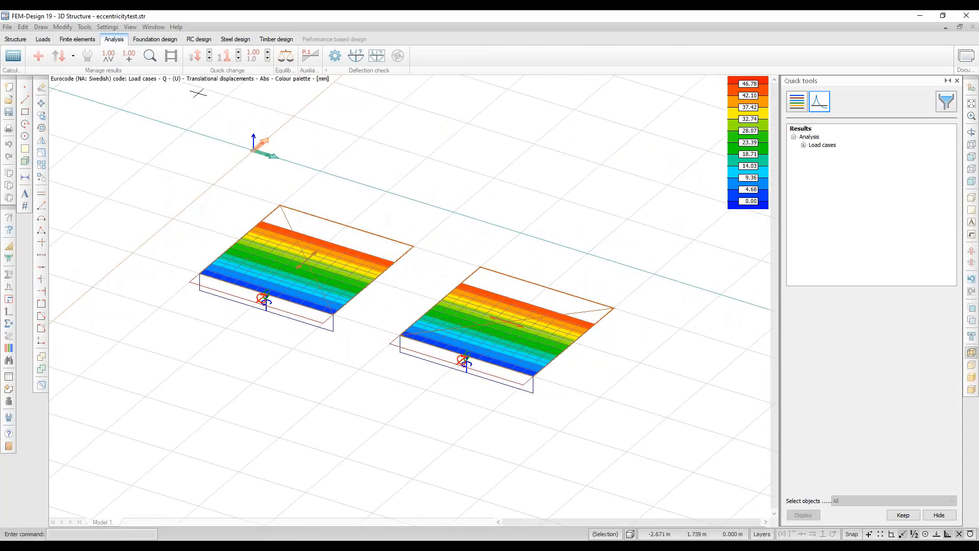
pyautogui.moveTo(340, 263)
pyautogui.keyDown('shift'); pyautogui.mouseDown(button='middle')
pyautogui.moveTo(197, 209)
pyautogui.moveTo(325, 271)
pyautogui.mouseUp(button='middle'); pyautogui.keyUp('shift')
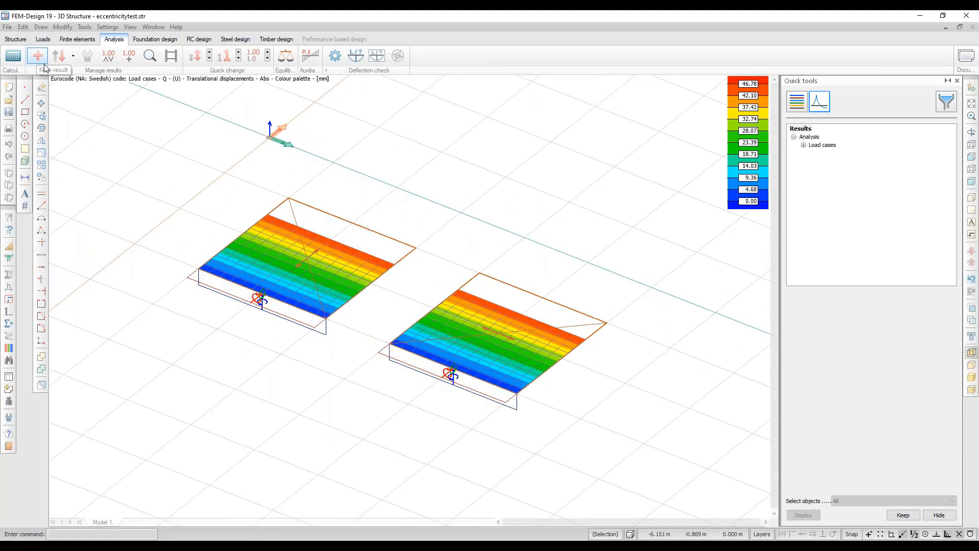
pyautogui.click(15, 39)
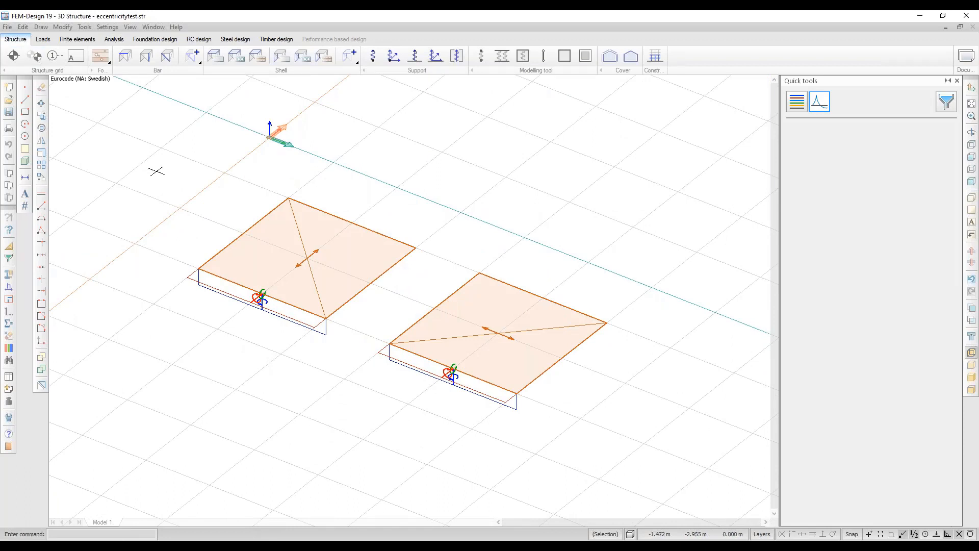
# Invert hidden objects with Ctrl+H to show the other timber plate pair, then return to Structure.
pyautogui.click(43, 39)
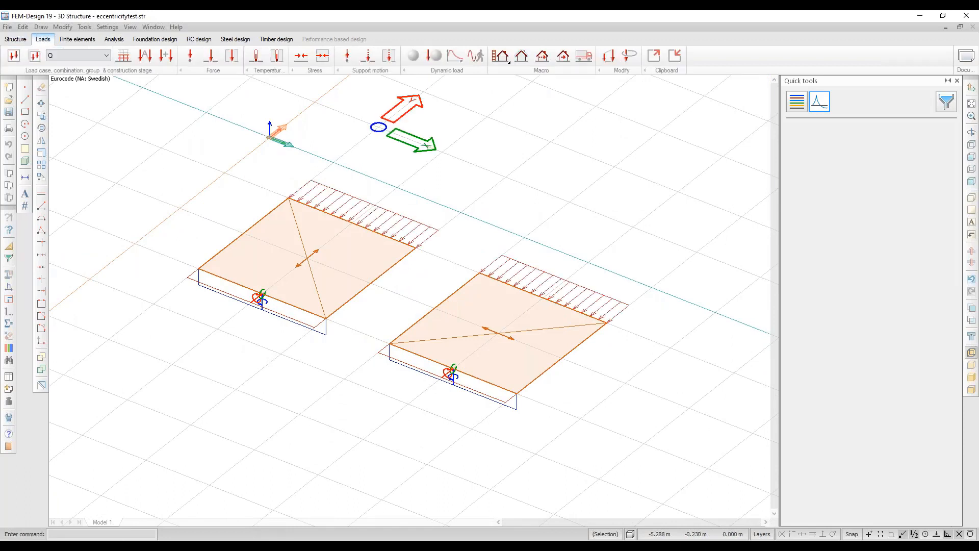
pyautogui.moveTo(375, 237); pyautogui.dragTo(363, 284, button='middle')
pyautogui.hotkey('ctrl', 'h')
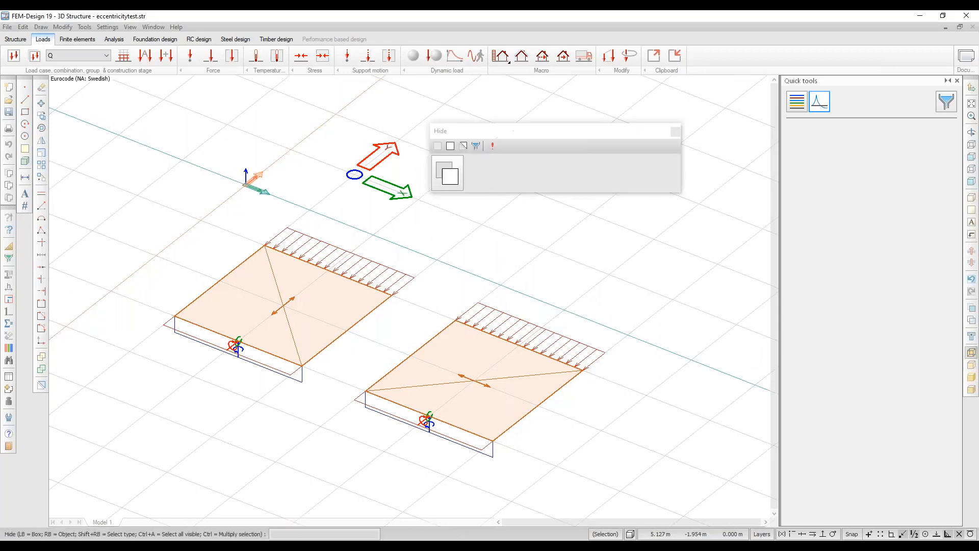
pyautogui.click(492, 146)
pyautogui.press('Escape')
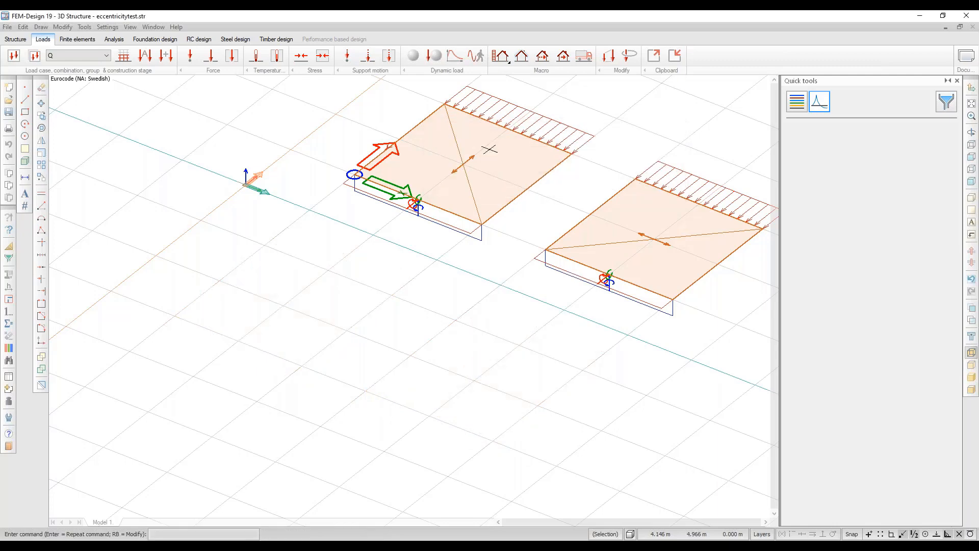
pyautogui.moveTo(491, 149); pyautogui.dragTo(340, 248, button='middle')
pyautogui.click(17, 39)
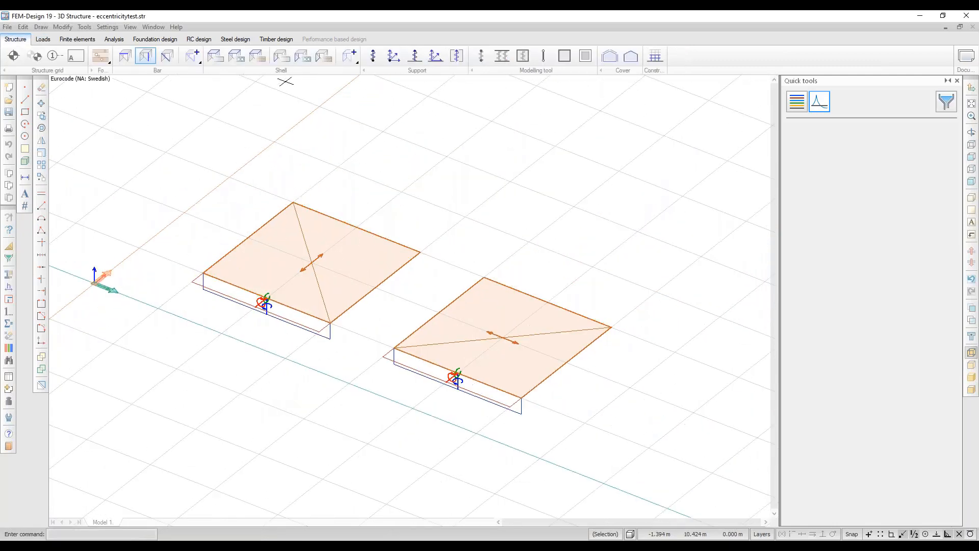
pyautogui.click(257, 56)
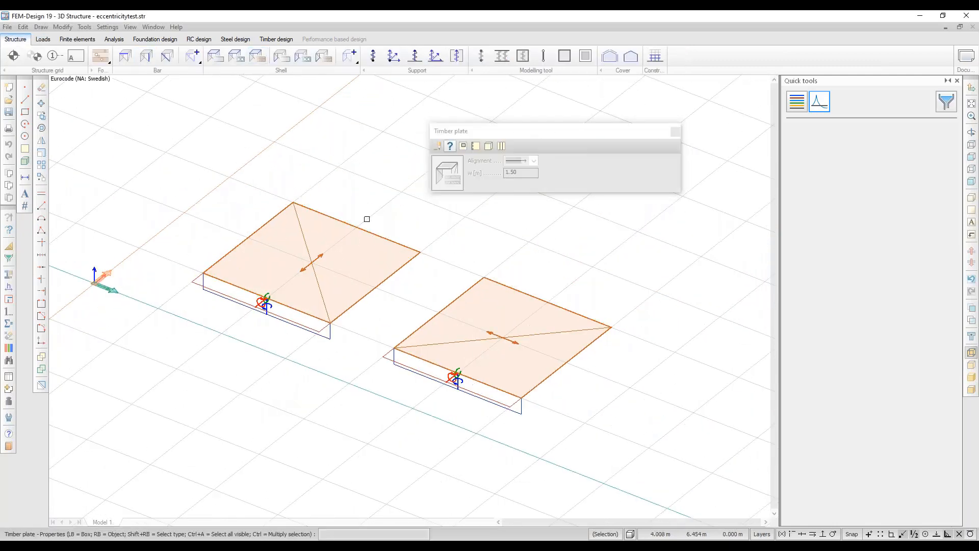
pyautogui.click(328, 288)
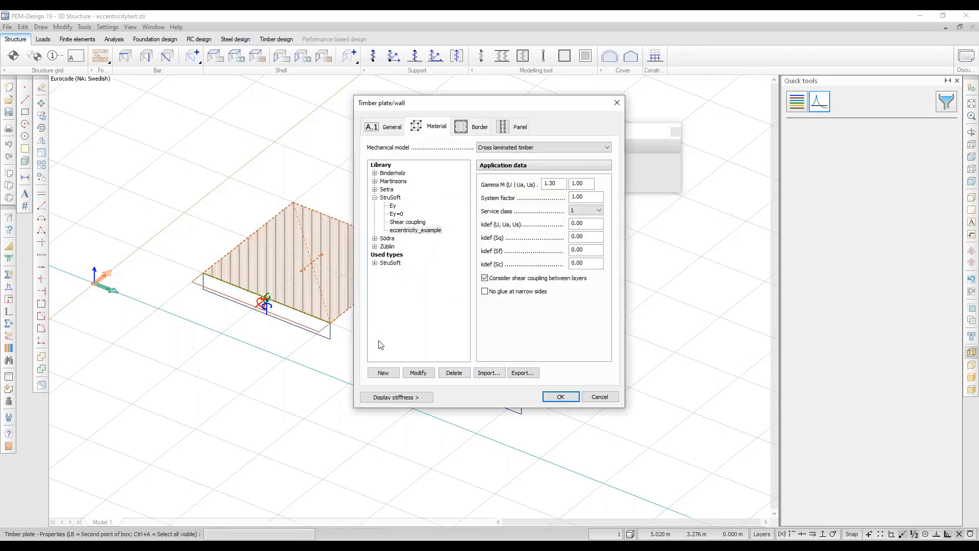
pyautogui.click(404, 396)
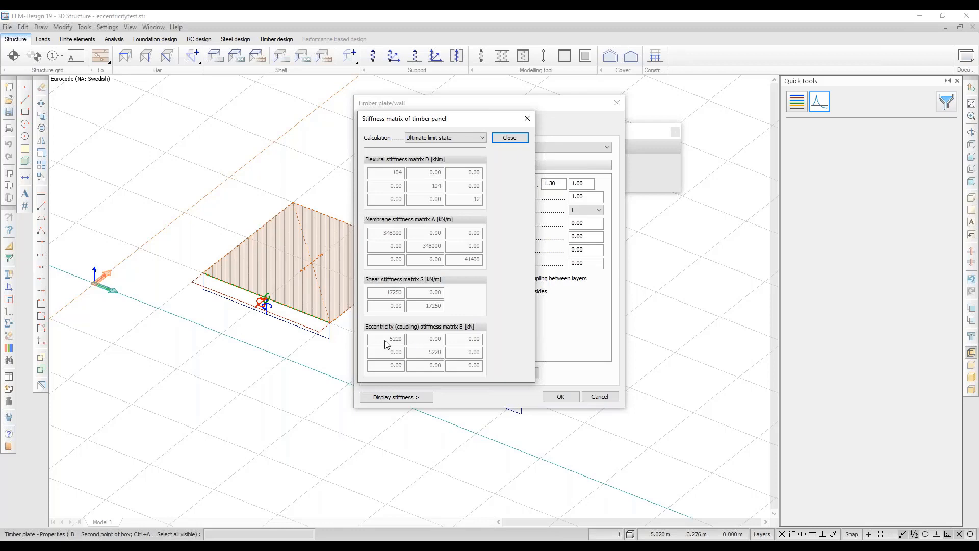
pyautogui.click(508, 139)
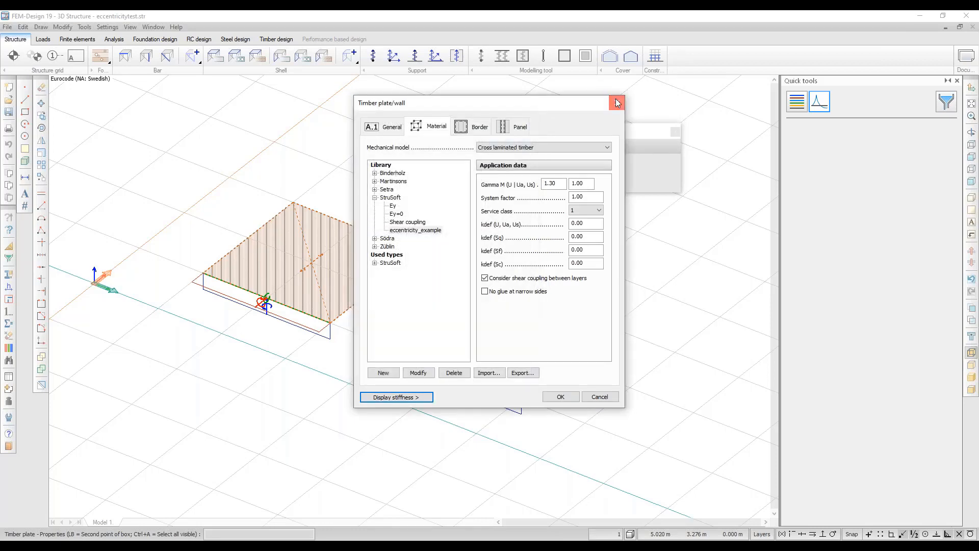
pyautogui.click(617, 102)
pyautogui.click(675, 131)
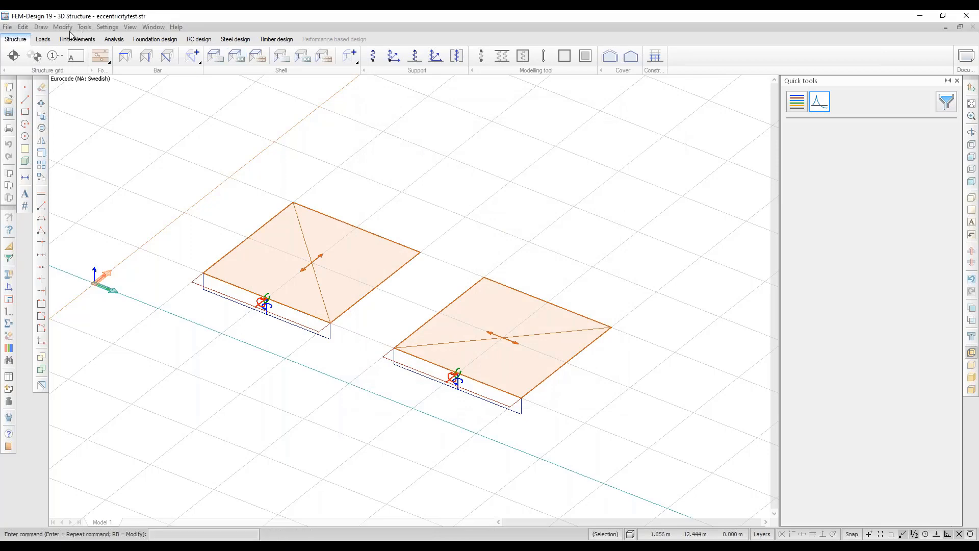
pyautogui.click(43, 39)
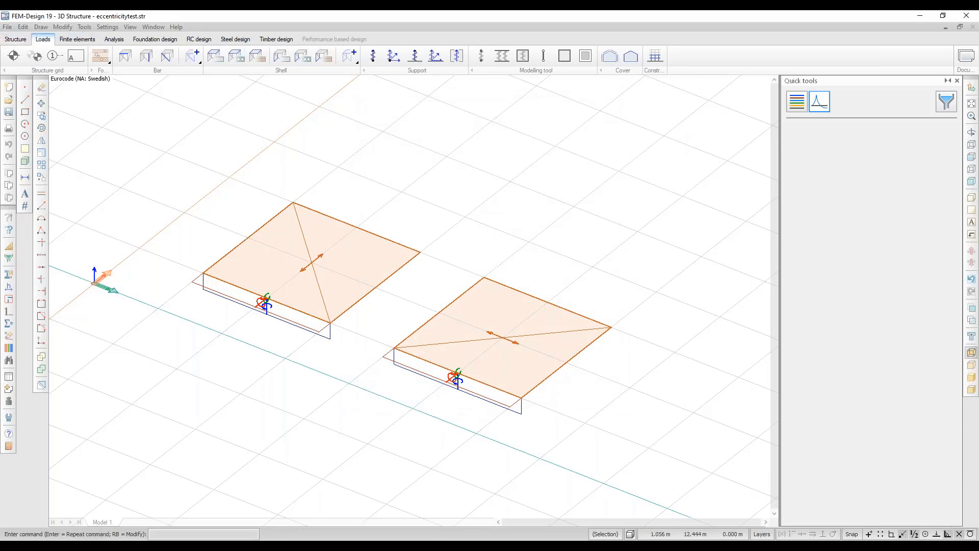
pyautogui.click(114, 41)
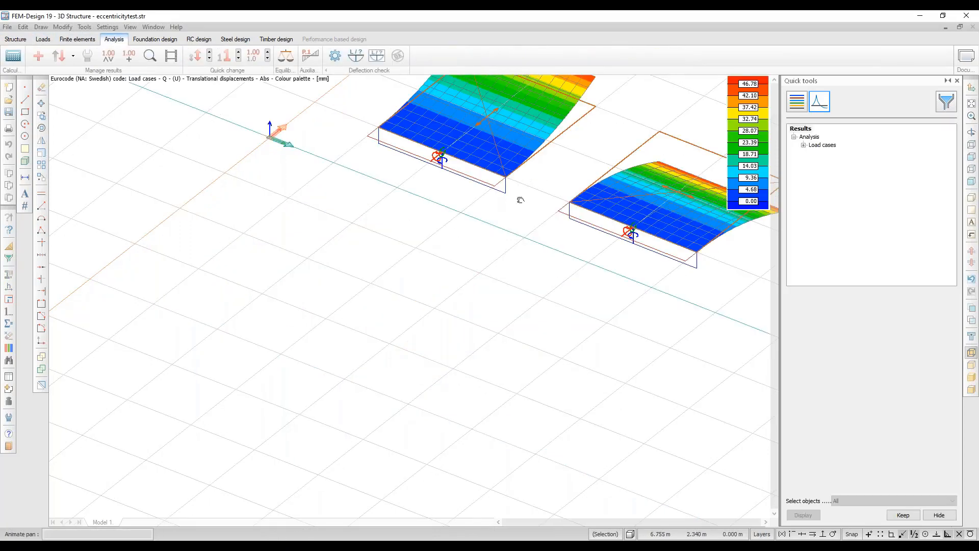
pyautogui.moveTo(517, 199); pyautogui.dragTo(378, 329, button='middle')
pyautogui.keyDown('shift'); pyautogui.moveTo(519, 294); pyautogui.dragTo(397, 286, button='middle'); pyautogui.keyUp('shift')
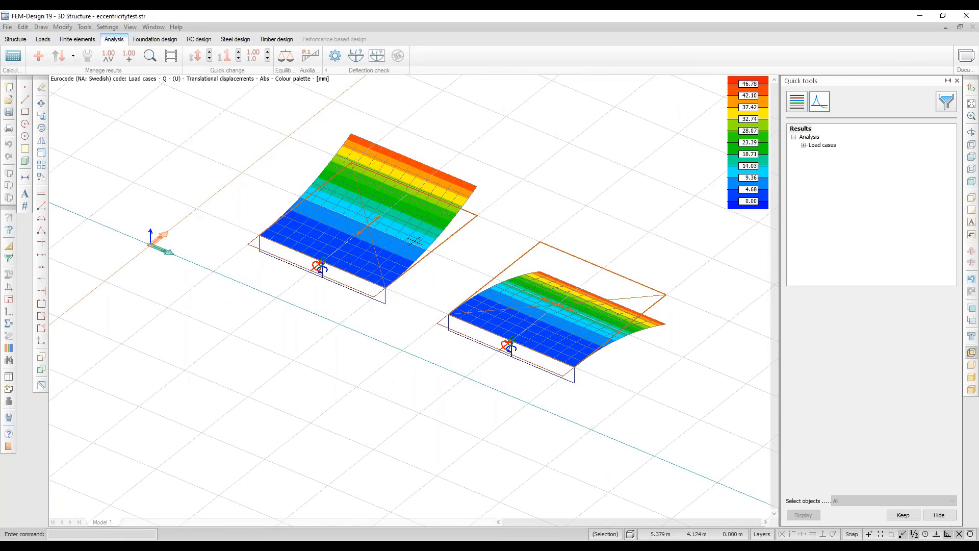
pyautogui.keyDown('shift'); pyautogui.moveTo(553, 322); pyautogui.dragTo(545, 303, button='middle'); pyautogui.keyUp('shift')
pyautogui.scroll(-2, 299, 312)
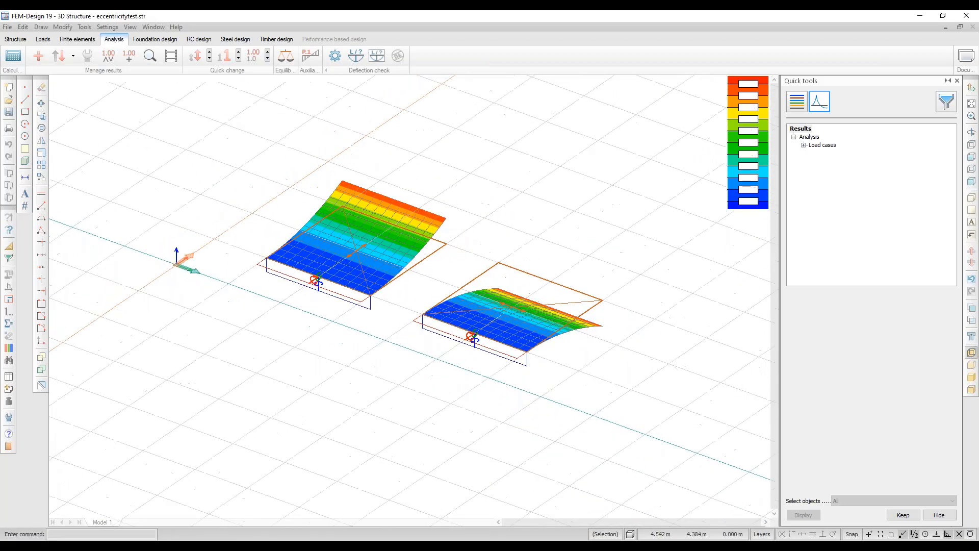
pyautogui.click(15, 39)
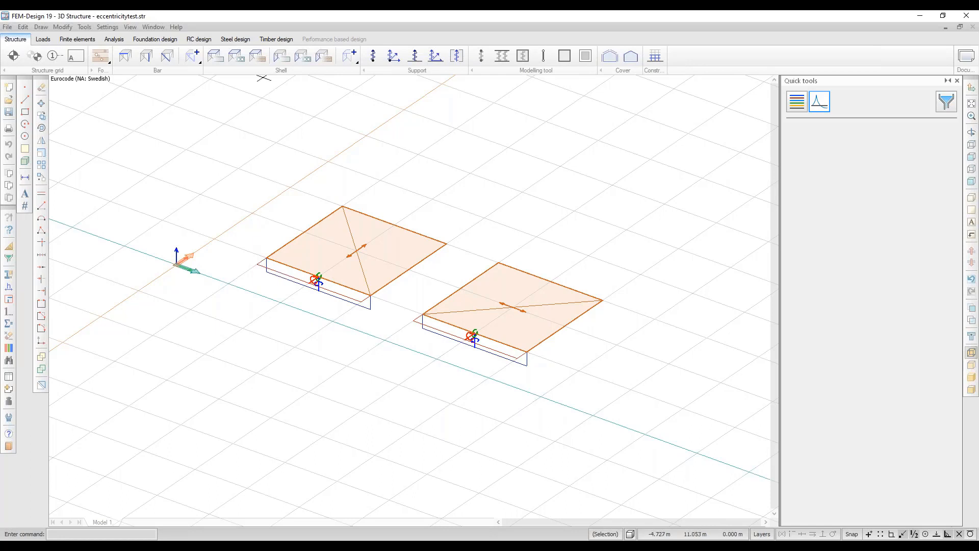
# Reactivate the Timber plate tool and open its default settings on the Material tab.
pyautogui.click(258, 59)
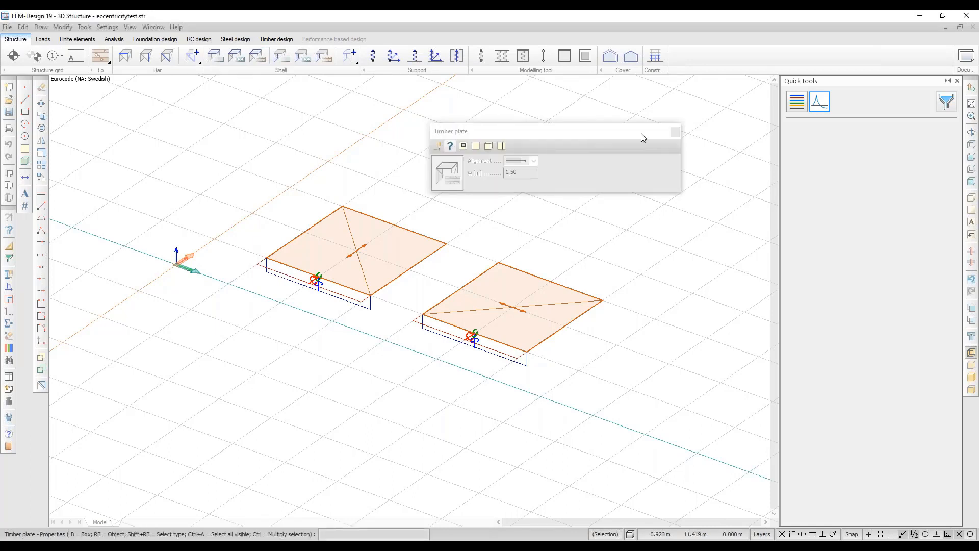
pyautogui.moveTo(612, 131); pyautogui.dragTo(508, 123)
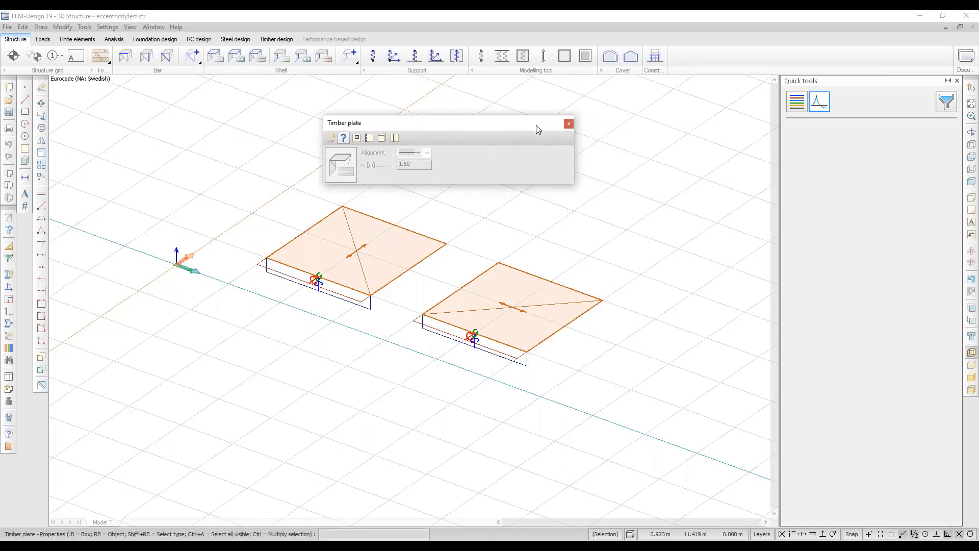
pyautogui.click(569, 124)
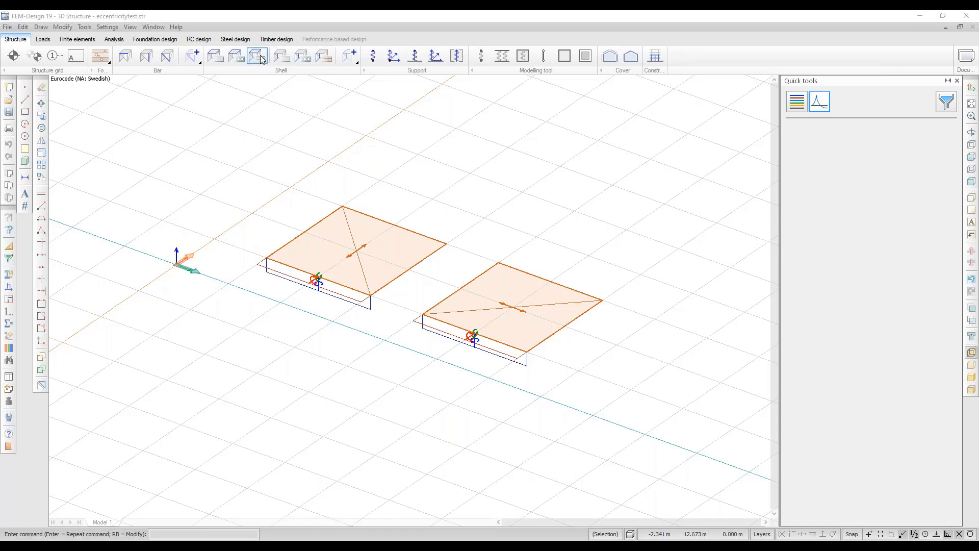
pyautogui.click(303, 56)
pyautogui.click(322, 57)
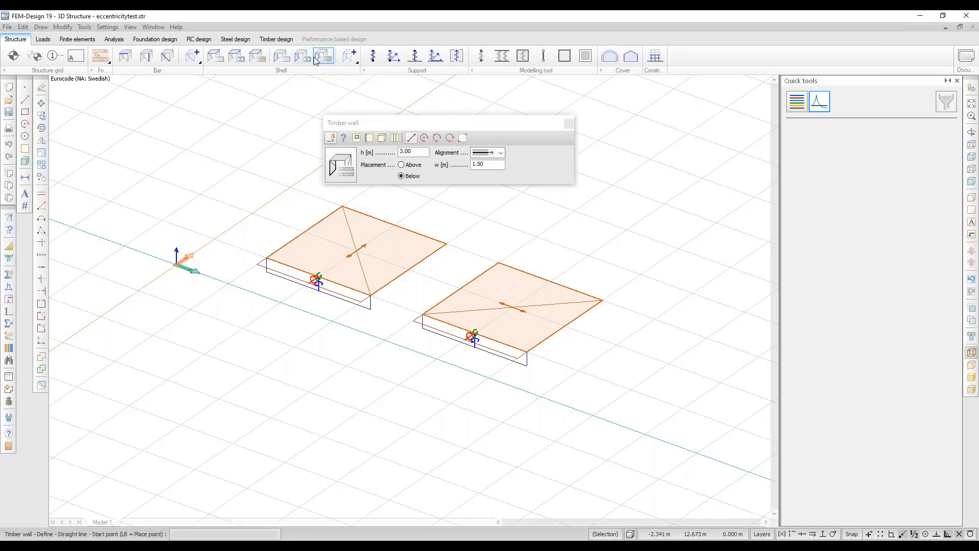
pyautogui.click(260, 61)
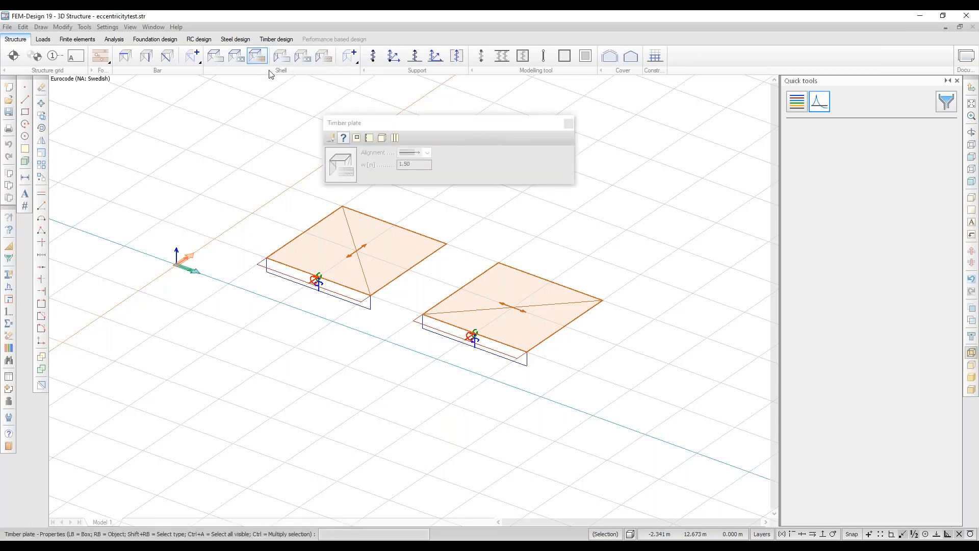
pyautogui.click(330, 136)
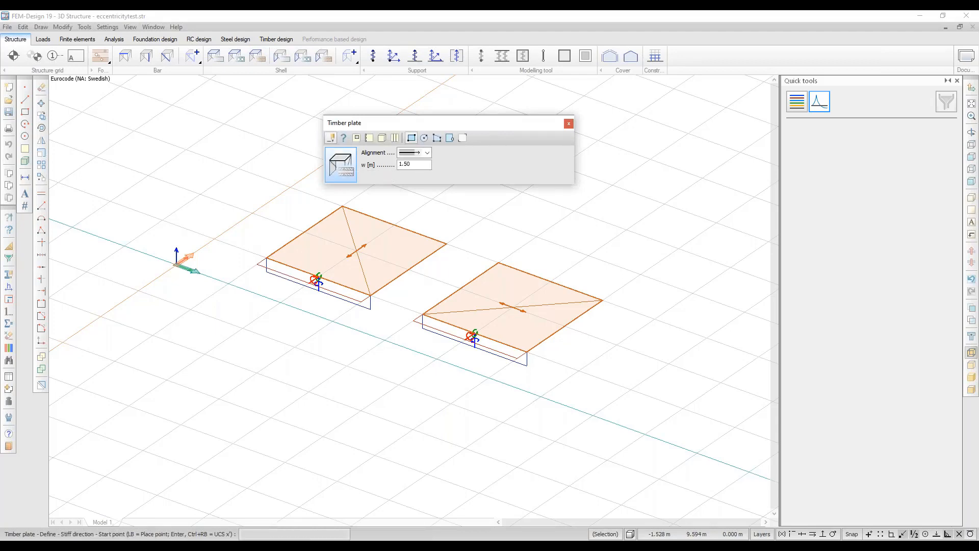
pyautogui.click(346, 164)
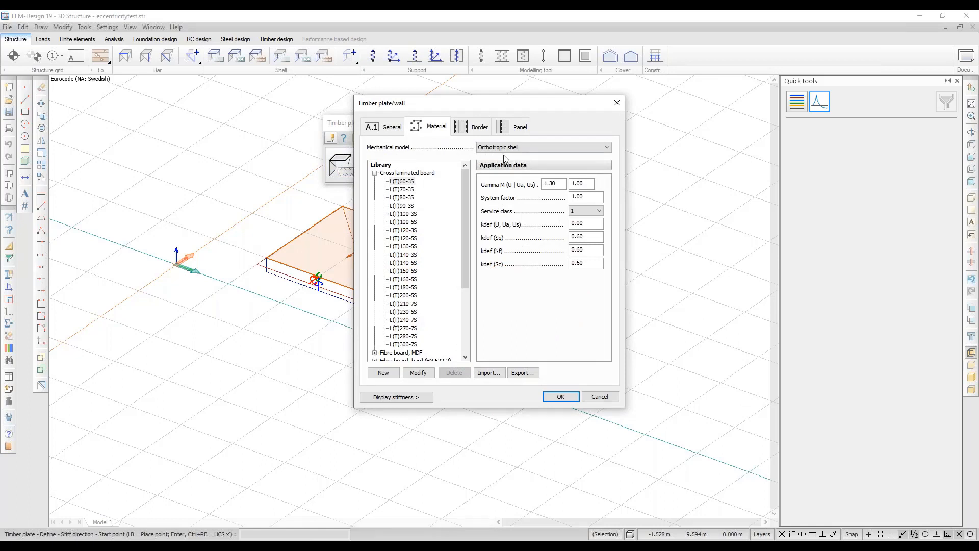
# Set the plate's mechanical model to Cross laminated timber.
pyautogui.click(552, 147)
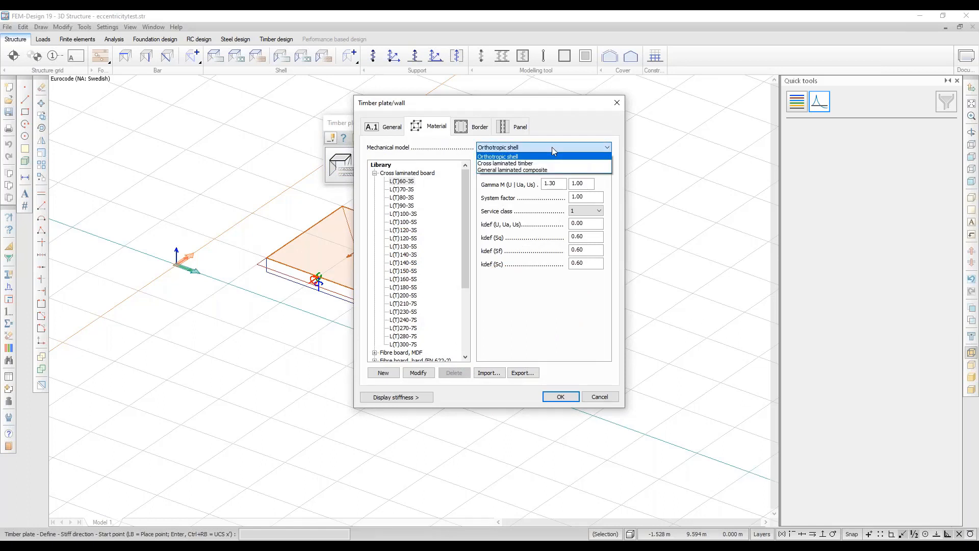
pyautogui.click(531, 164)
pyautogui.click(493, 148)
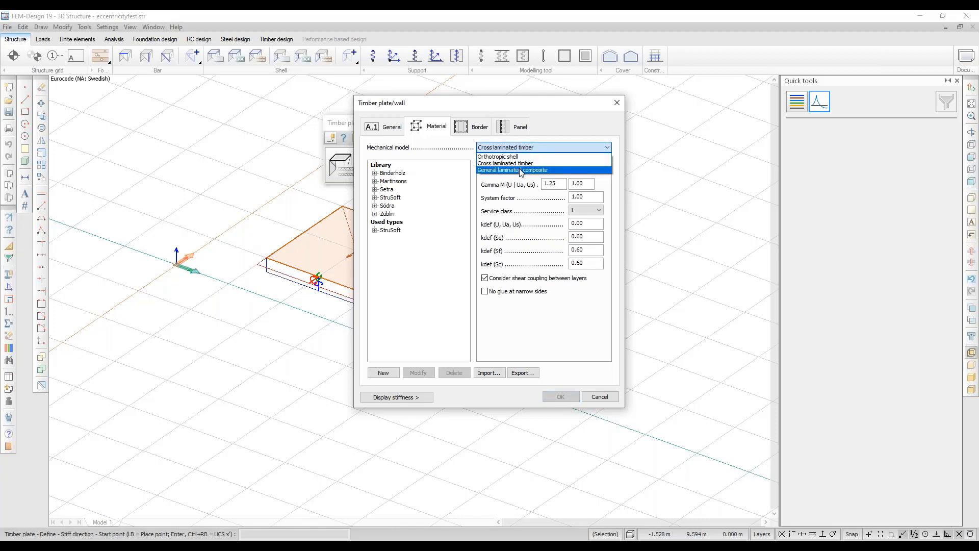
pyautogui.click(521, 171)
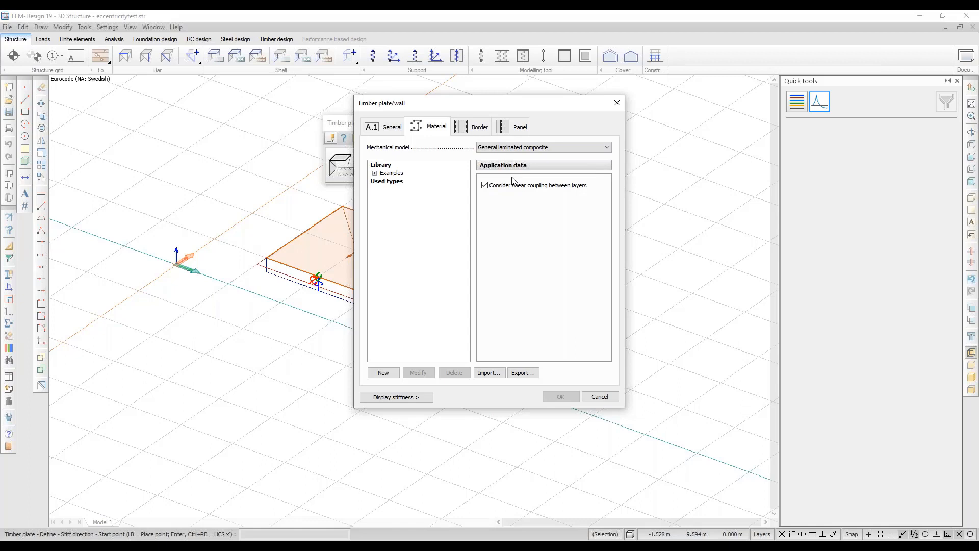
pyautogui.click(516, 149)
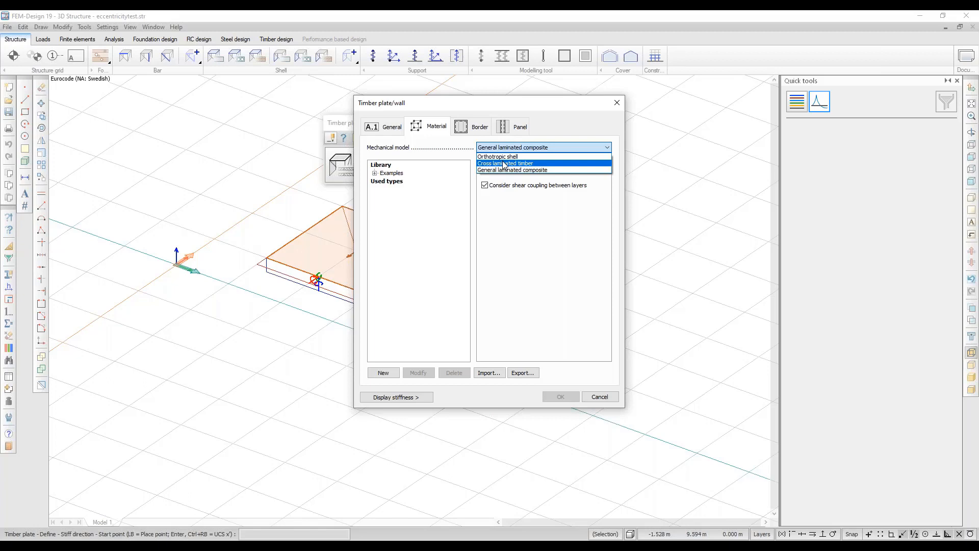
pyautogui.click(503, 163)
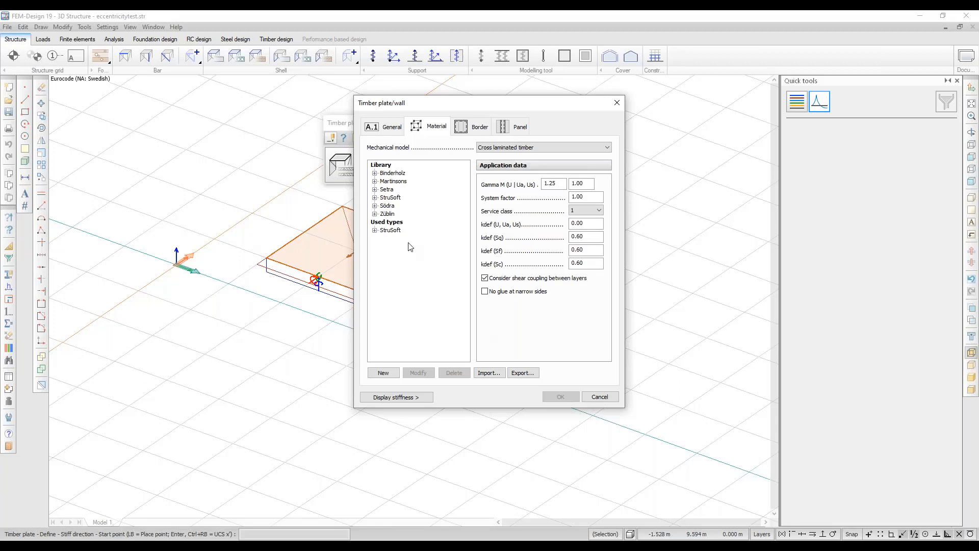
# Select the StruSoft Ey panel as the template for a new CLT panel.
pyautogui.click(374, 197)
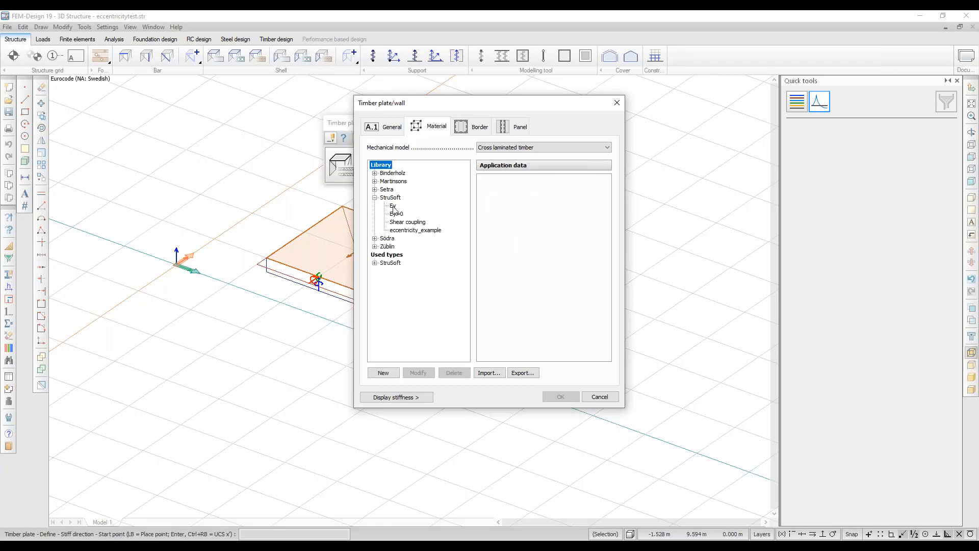
pyautogui.click(393, 206)
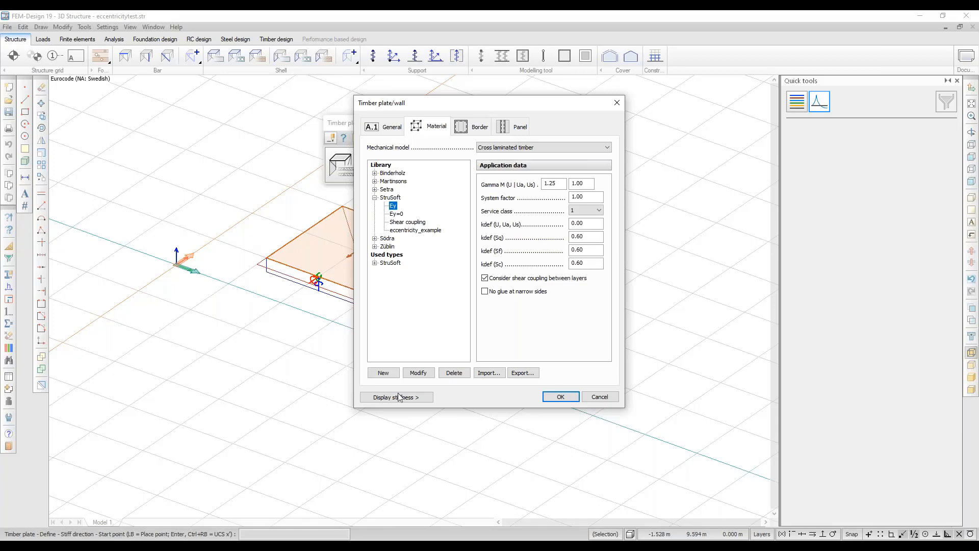
pyautogui.click(384, 372)
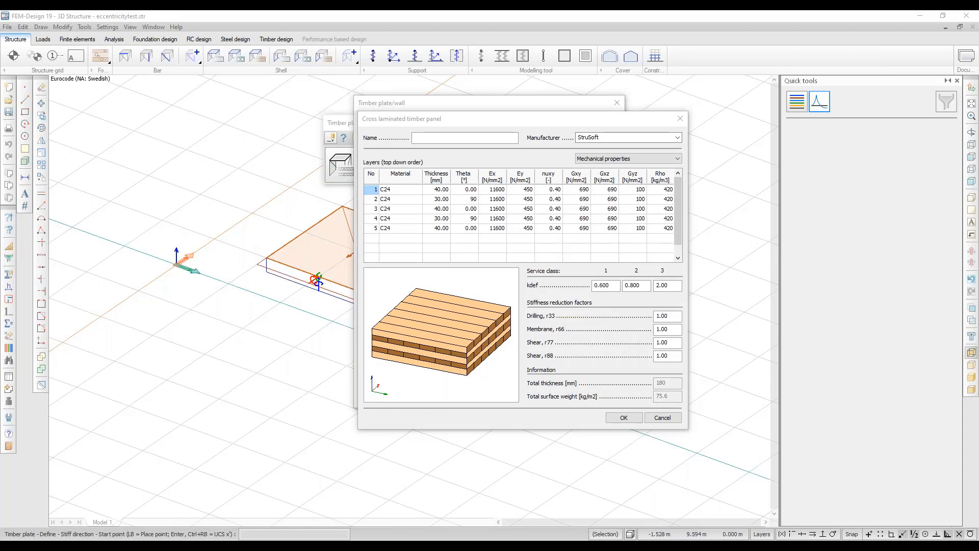
# Name the panel Webinar and trial-edit the top layer's thickness and fibre angle.
pyautogui.click(435, 139)
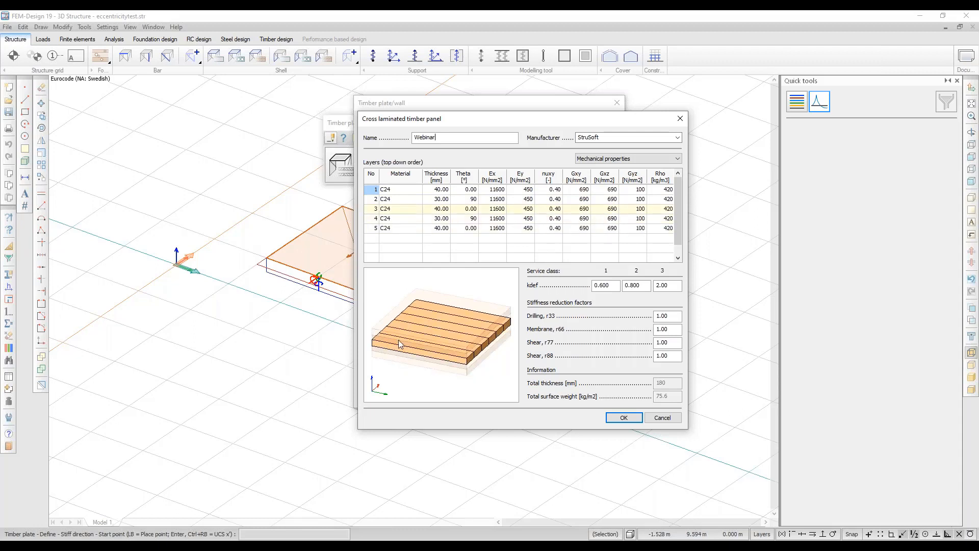
pyautogui.click(437, 190)
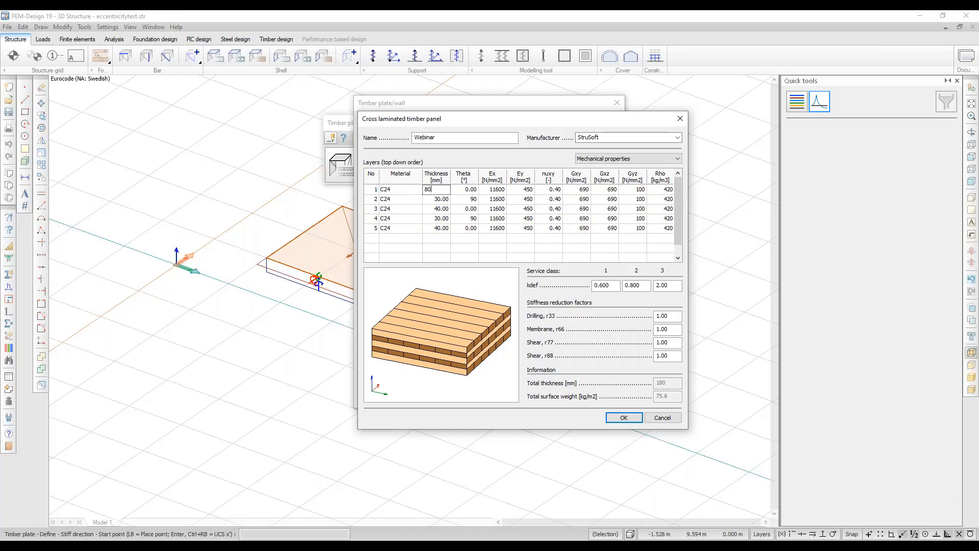
pyautogui.press('Return')
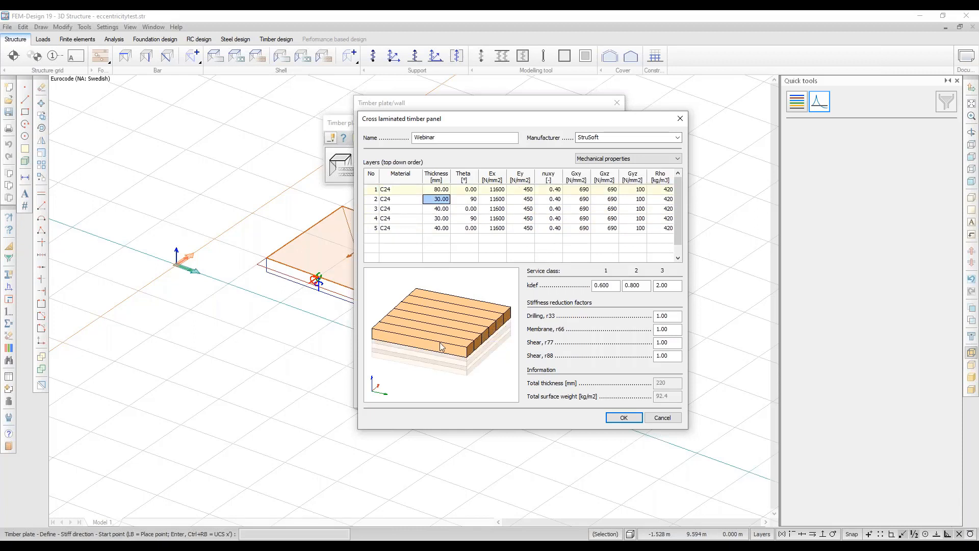
pyautogui.click(469, 190)
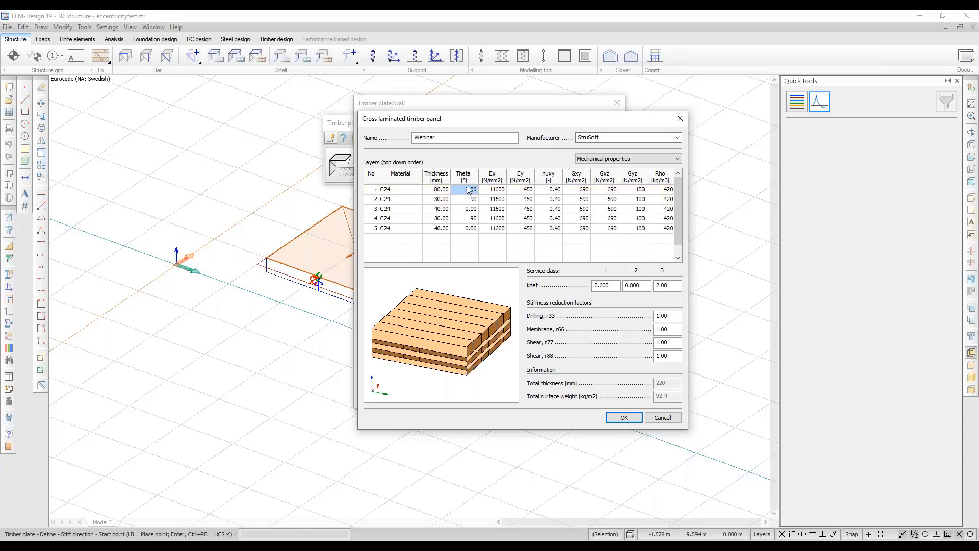
pyautogui.write('45')
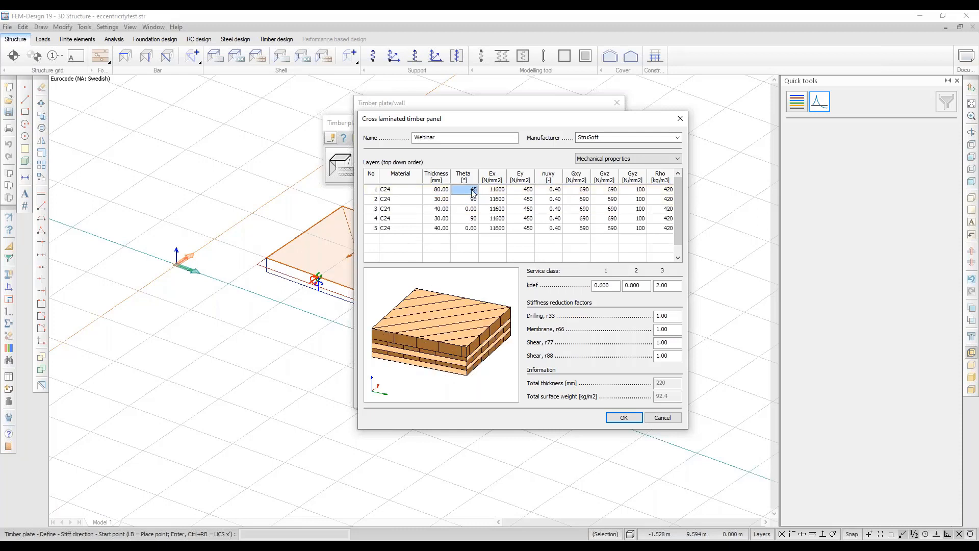
pyautogui.write('0')
pyautogui.press('Return')
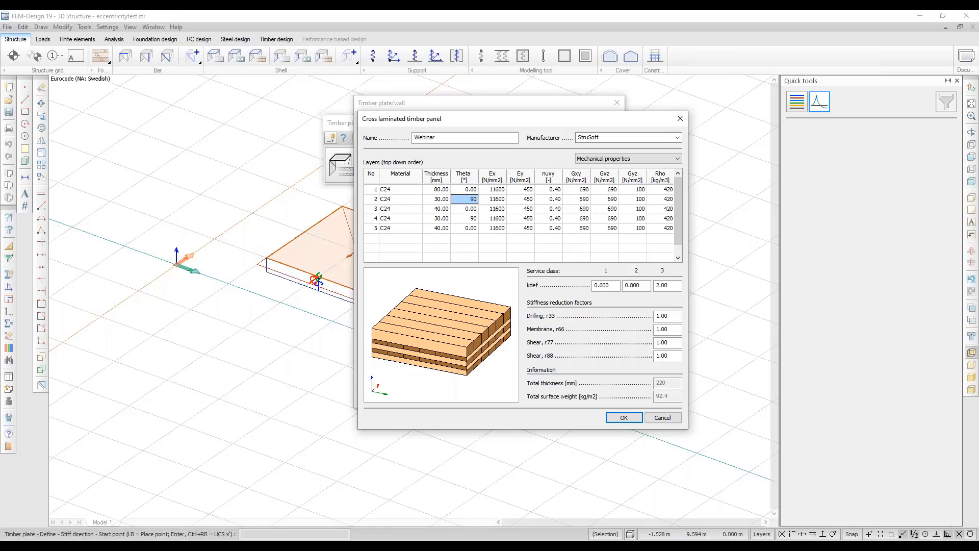
# Restore the top layer to 40 mm and add a sixth layer row for material selection.
pyautogui.click(435, 189)
pyautogui.write('40')
pyautogui.press('Return')
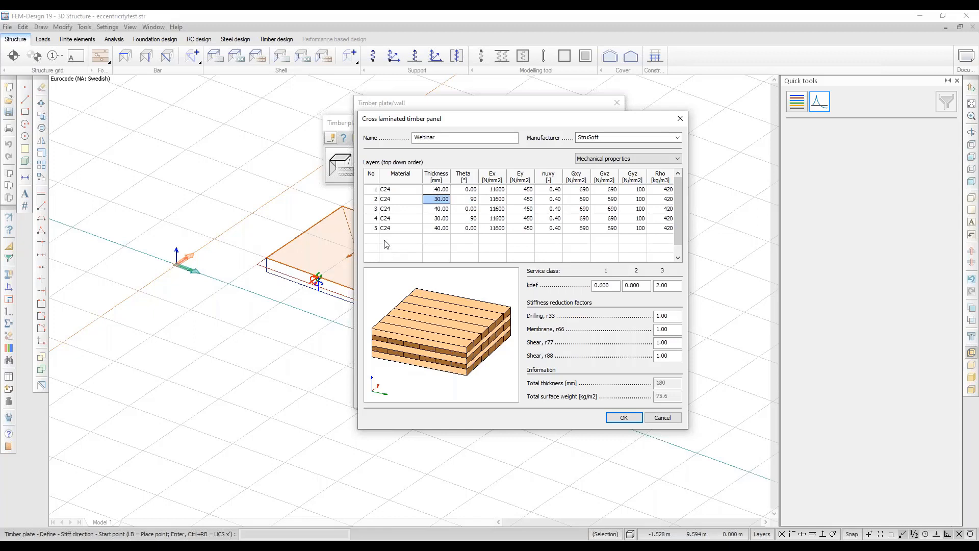
pyautogui.click(388, 238)
pyautogui.click(392, 237)
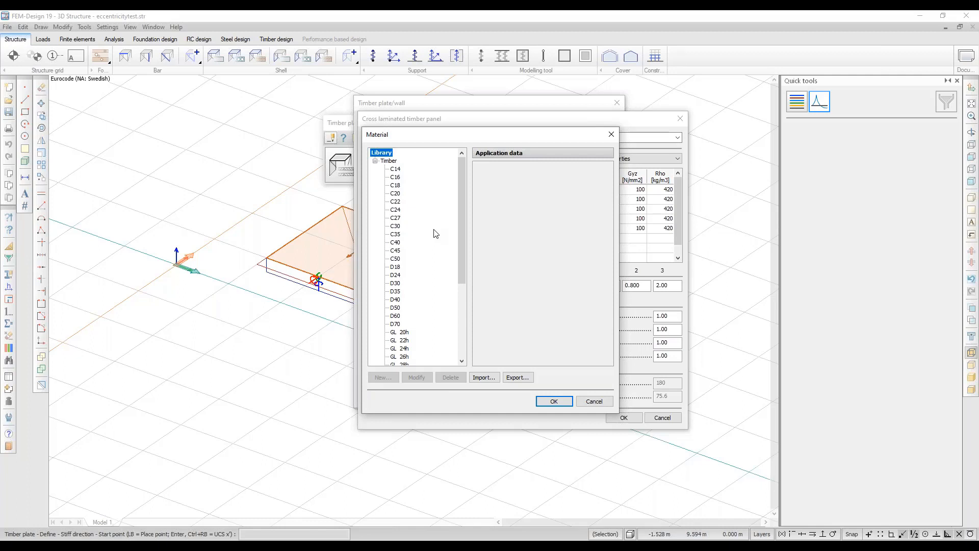
# Assign C24 timber to the sixth layer, giving 195 mm total thickness.
pyautogui.click(396, 210)
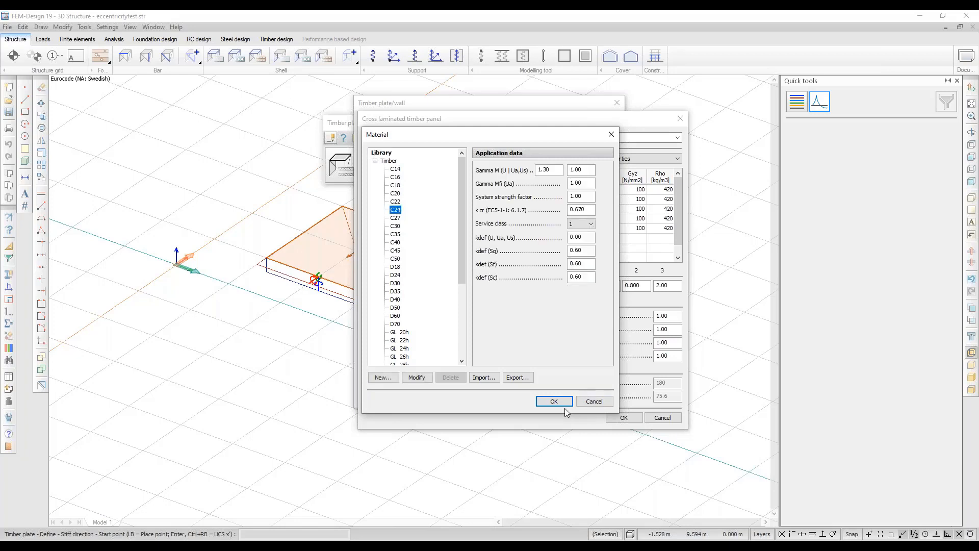
pyautogui.click(552, 401)
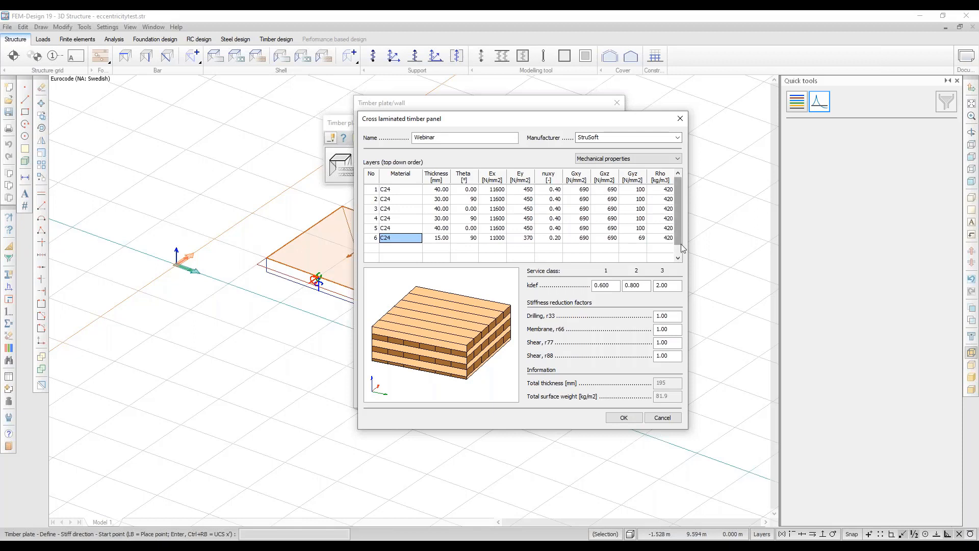
# Show the layers' Limit stresses, then advance the CLT_webinar slideshow to the Input data slide.
pyautogui.click(677, 159)
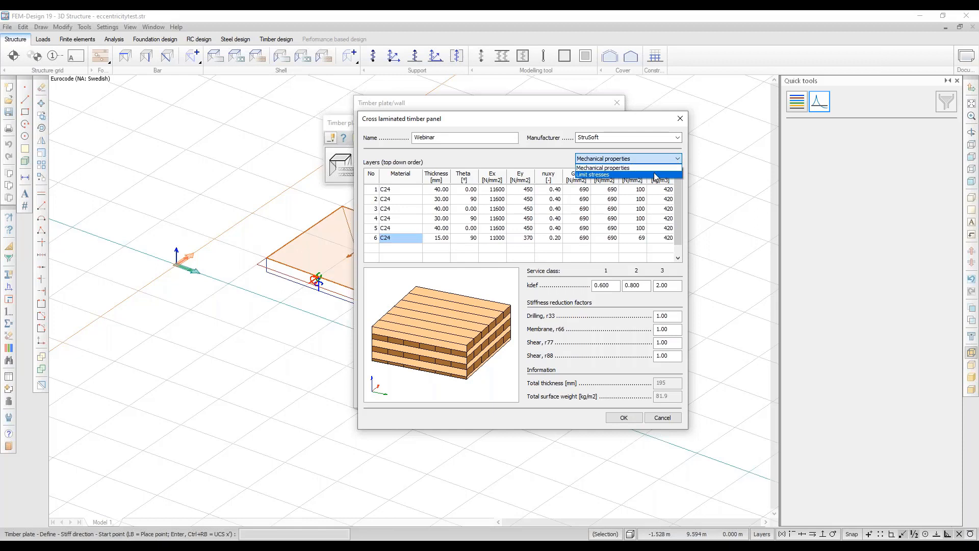
pyautogui.click(655, 175)
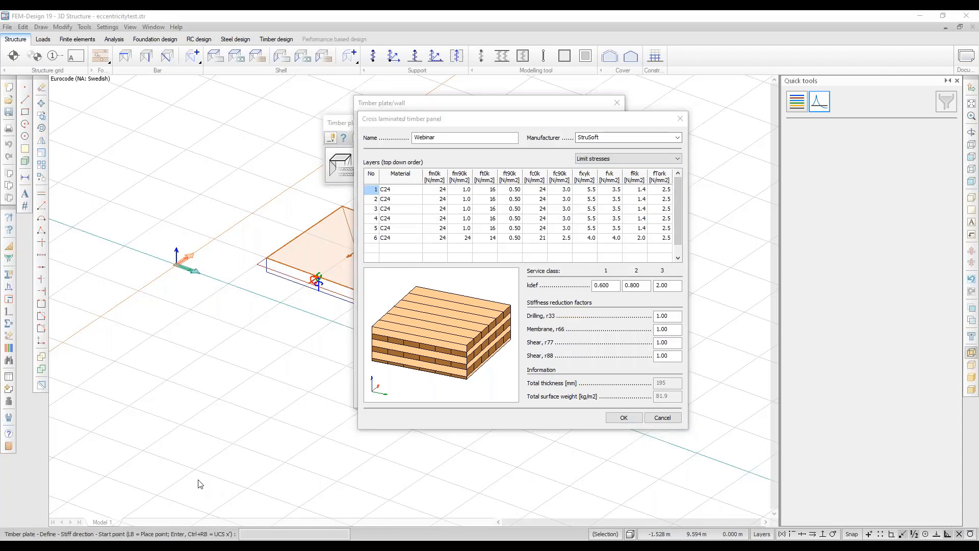
pyautogui.click(150, 538)
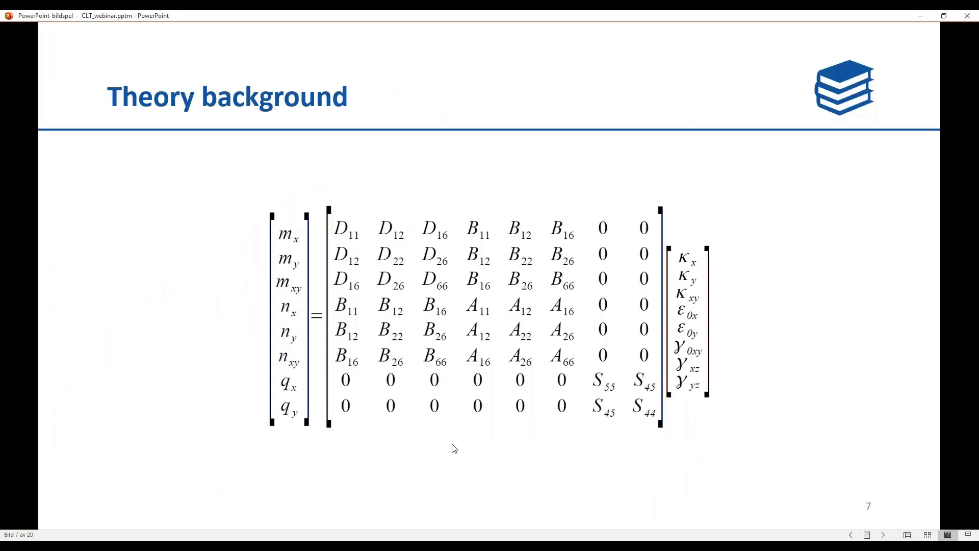
pyautogui.click(570, 399)
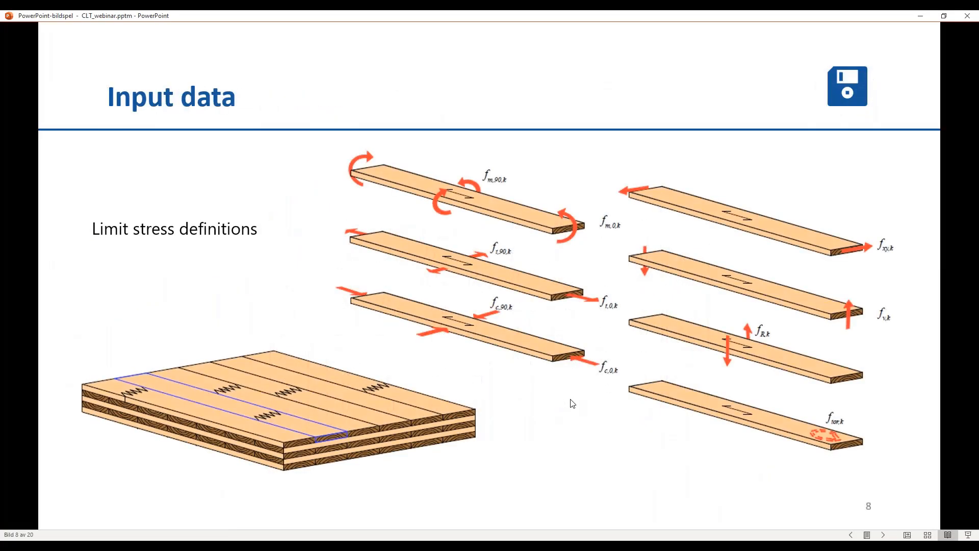
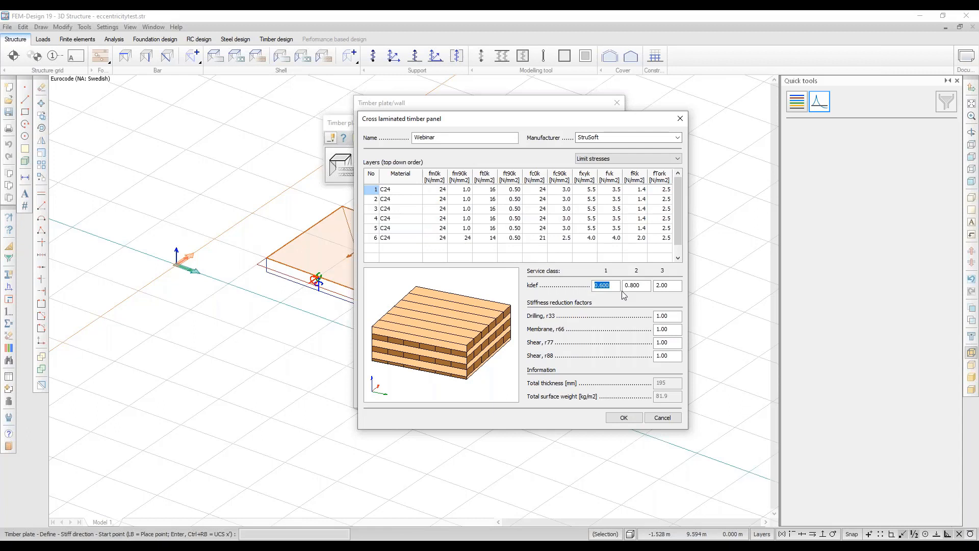
# Enter kdef 2 and 3 for service classes 2 and 3, then switch to the slides.
pyautogui.press('Tab')
pyautogui.write('2')
pyautogui.press('Tab')
pyautogui.write('3')
pyautogui.hotkey('alt', 'Tab')
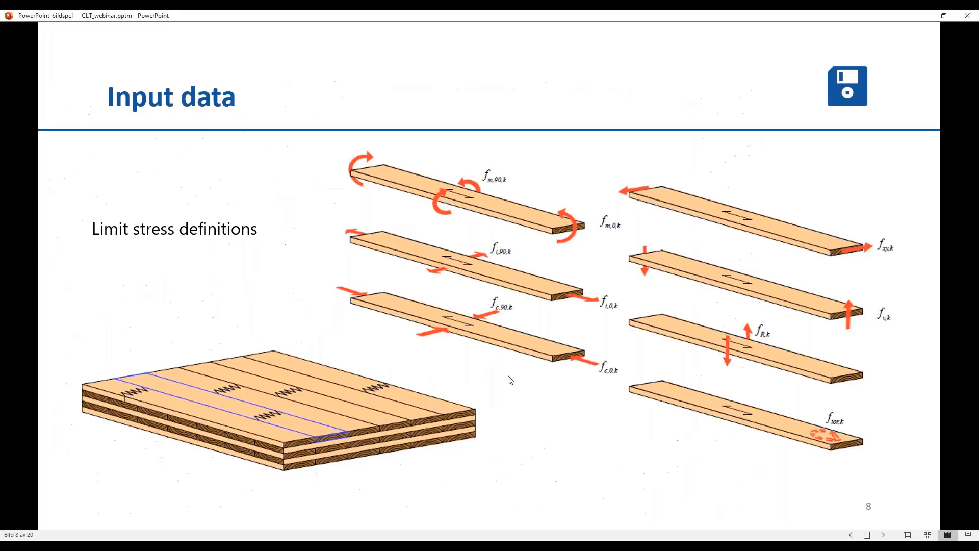
# Advance to the stiffness-matrix slide and highlight the panel's r33 drilling factor value.
pyautogui.click(626, 315)
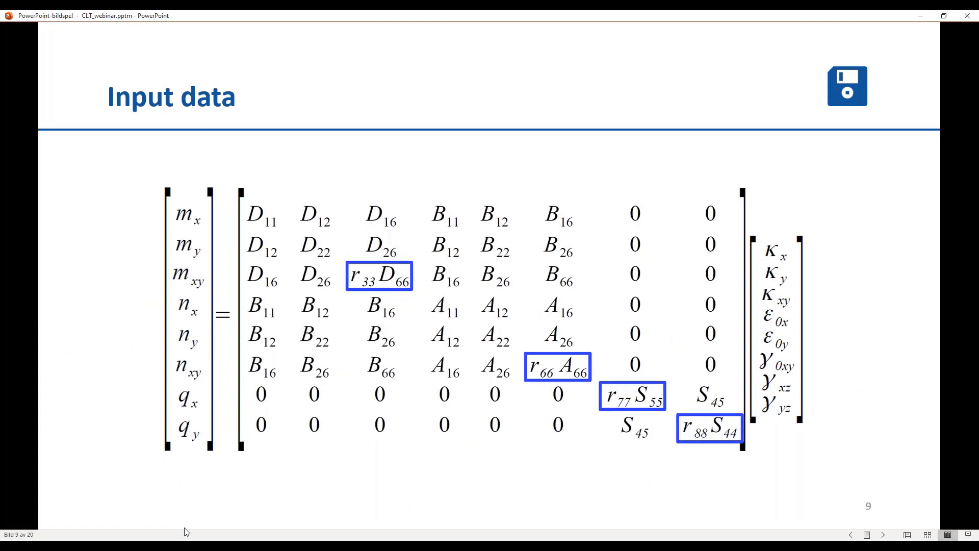
pyautogui.moveTo(164, 546)
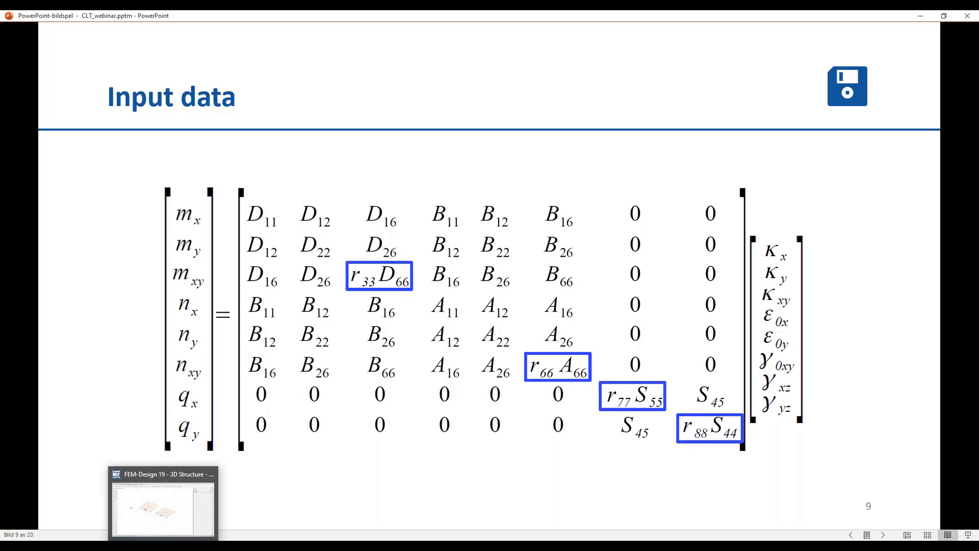
pyautogui.click(164, 507)
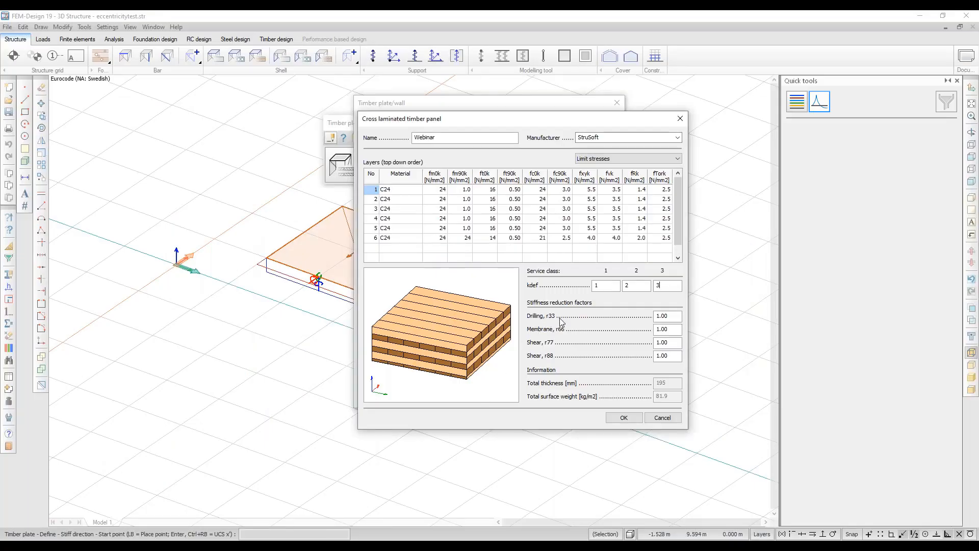
pyautogui.doubleClick(670, 317)
# Compare the slide with the panel's r66 membrane factor, ending in the CLT panel dialog.
pyautogui.click(207, 545)
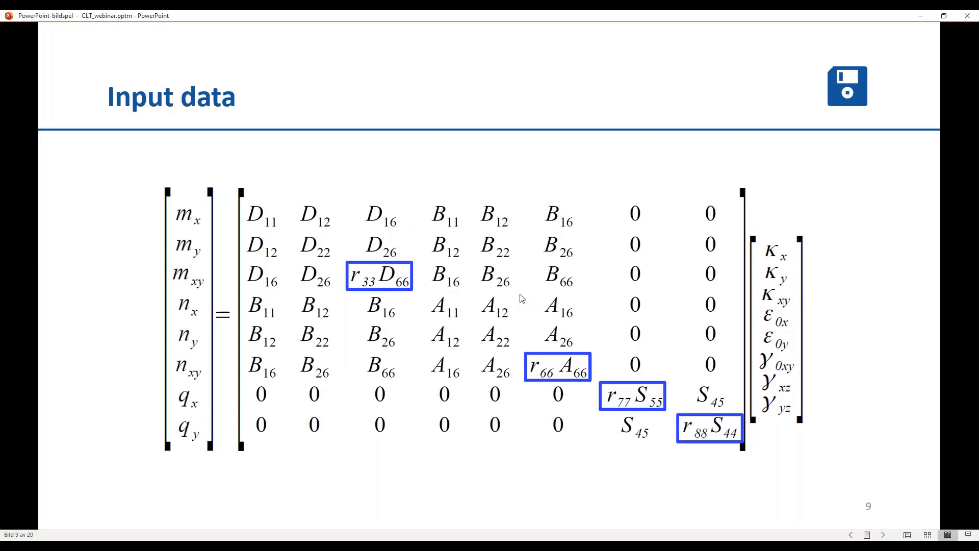
pyautogui.click(79, 545)
pyautogui.moveTo(671, 330); pyautogui.dragTo(657, 331)
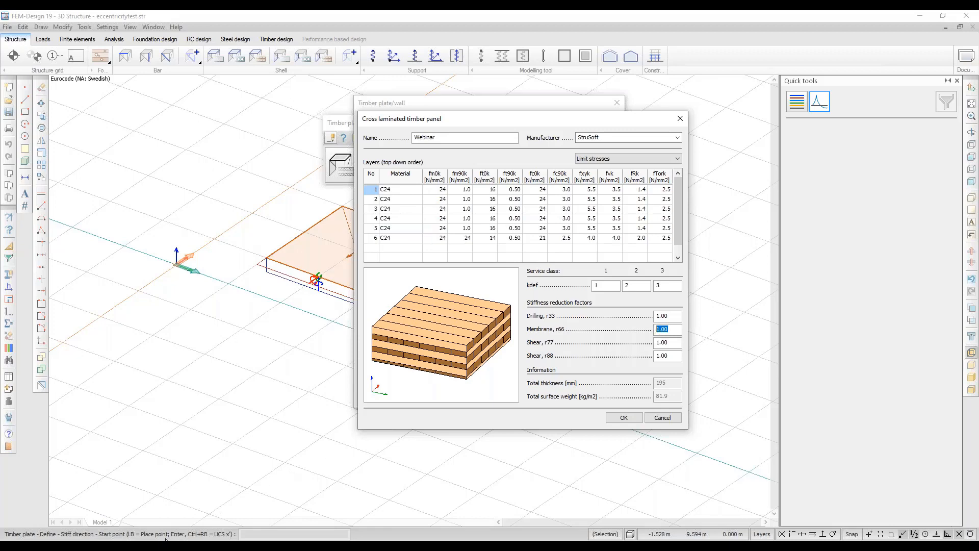
pyautogui.click(139, 539)
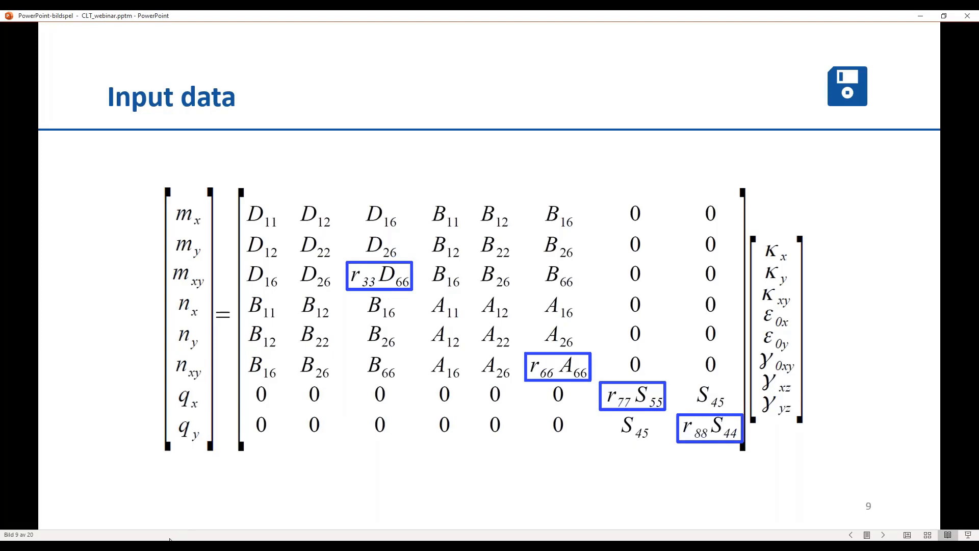
pyautogui.moveTo(163, 544)
pyautogui.click(163, 504)
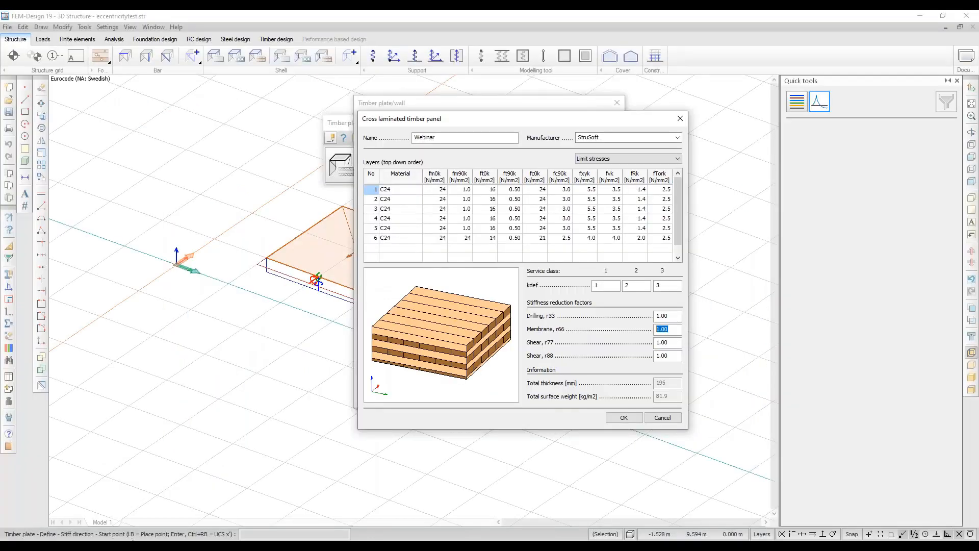
pyautogui.moveTo(135, 542)
pyautogui.click(138, 504)
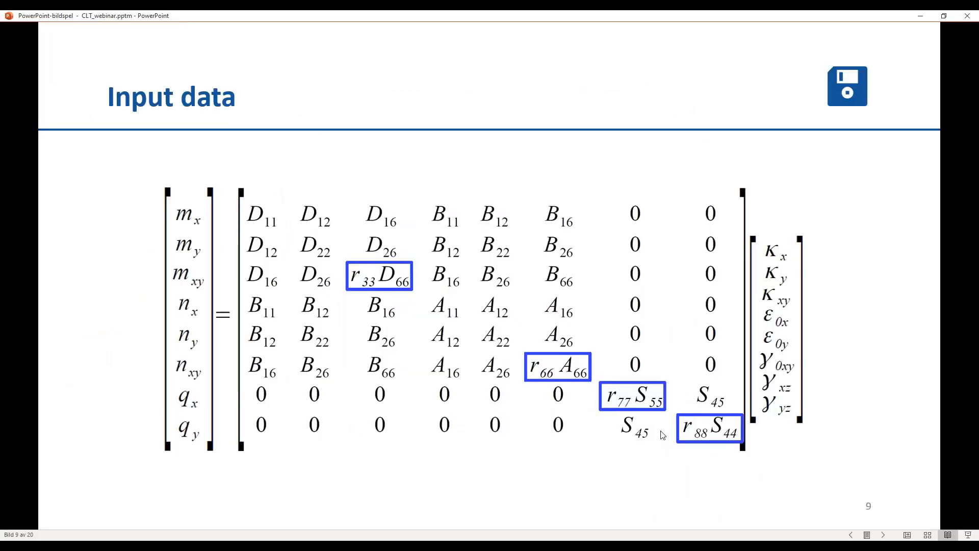
pyautogui.moveTo(162, 544)
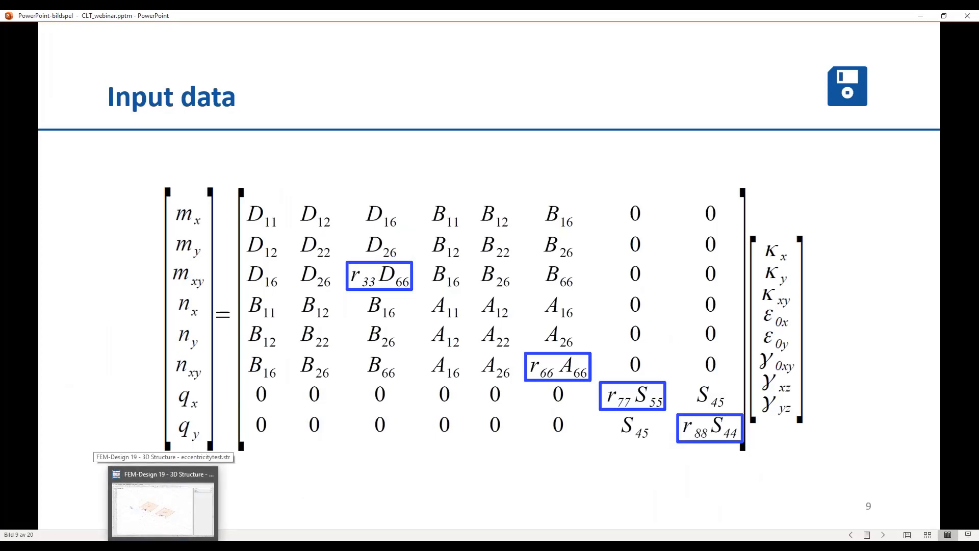
pyautogui.click(164, 509)
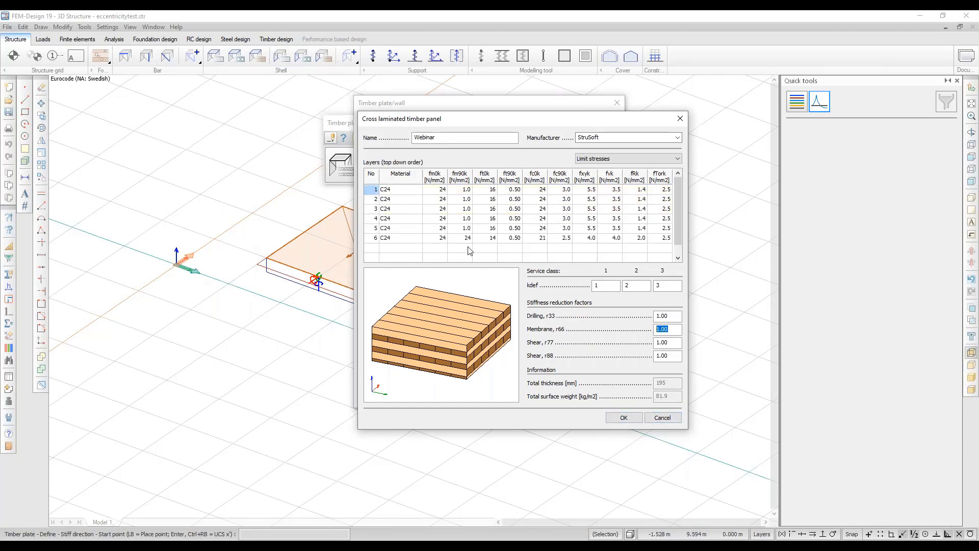
# Under Mechanical properties, set layer 6 thickness to 40 mm and accept the panel.
pyautogui.click(633, 159)
pyautogui.click(618, 169)
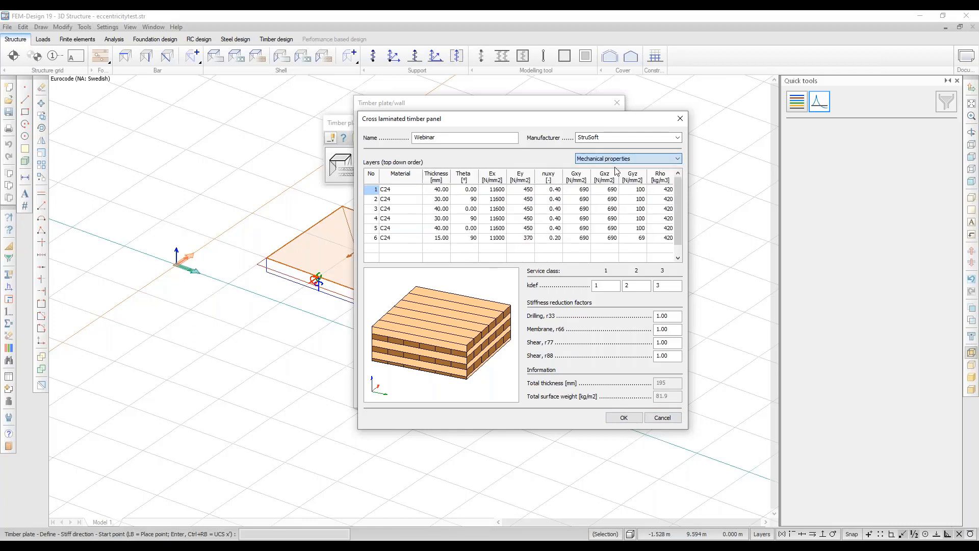
pyautogui.click(441, 237)
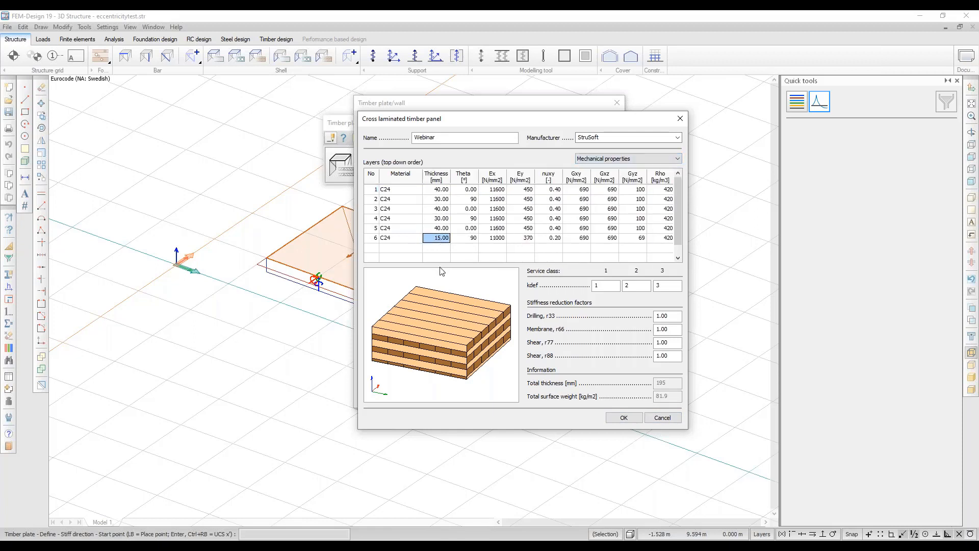
pyautogui.write('40')
pyautogui.press('Return')
pyautogui.click(620, 417)
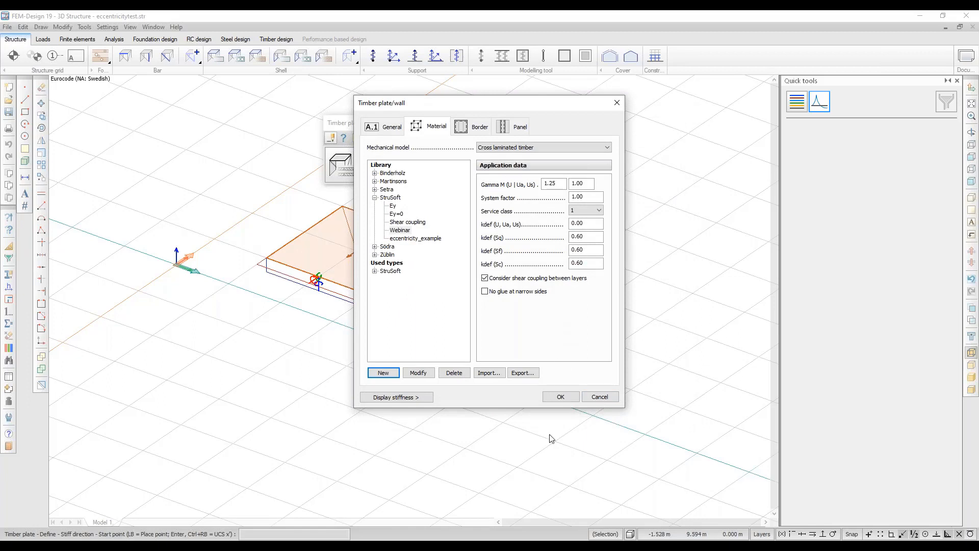
pyautogui.hotkey('alt', 'Tab')
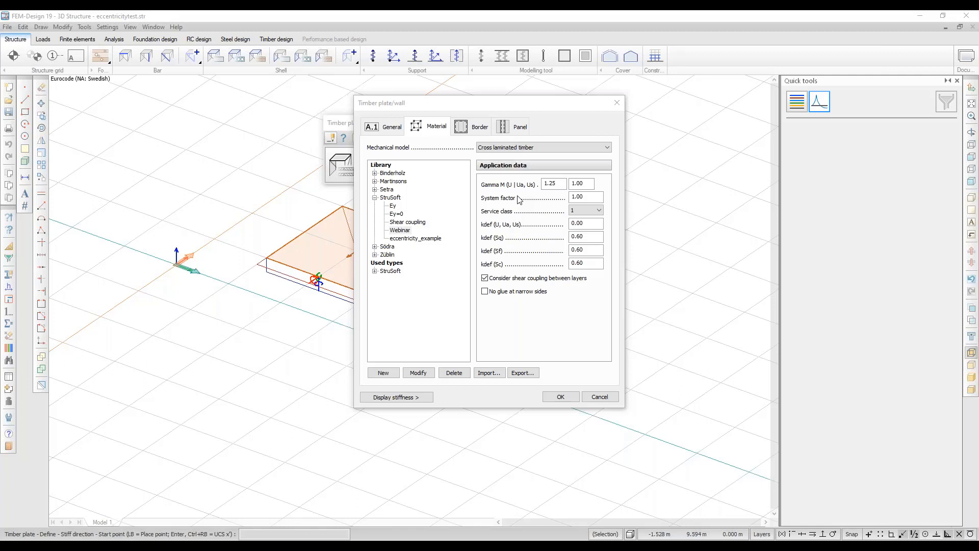
# Cycle the service class through 1, 2 and 3 to compare kdef, ending on class 3.
pyautogui.click(600, 214)
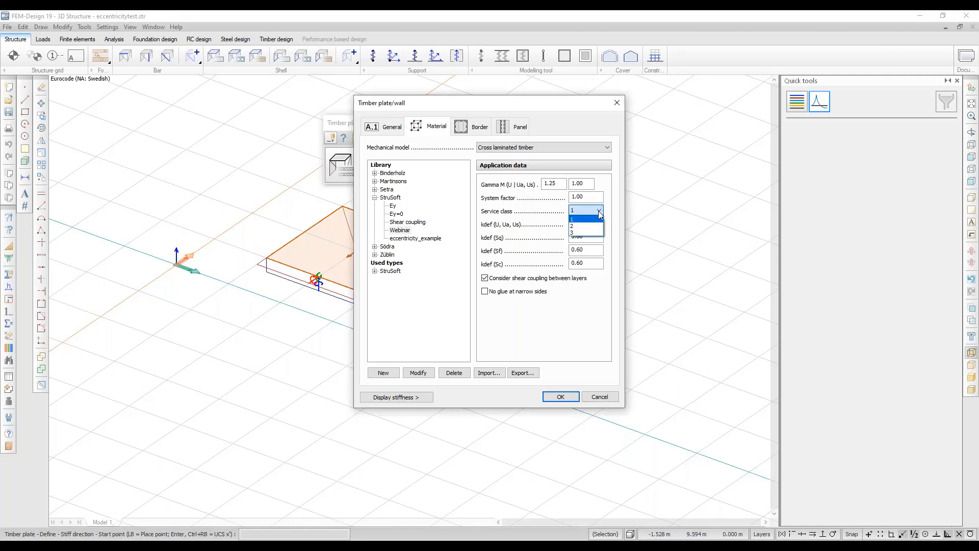
pyautogui.click(595, 227)
pyautogui.click(599, 214)
pyautogui.click(593, 235)
pyautogui.click(592, 214)
pyautogui.click(586, 218)
pyautogui.click(587, 210)
pyautogui.click(586, 226)
pyautogui.click(586, 210)
pyautogui.click(588, 233)
# Review the Webinar panel definition, toggle gluing at narrow sides, and close the timber plate settings.
pyautogui.click(418, 372)
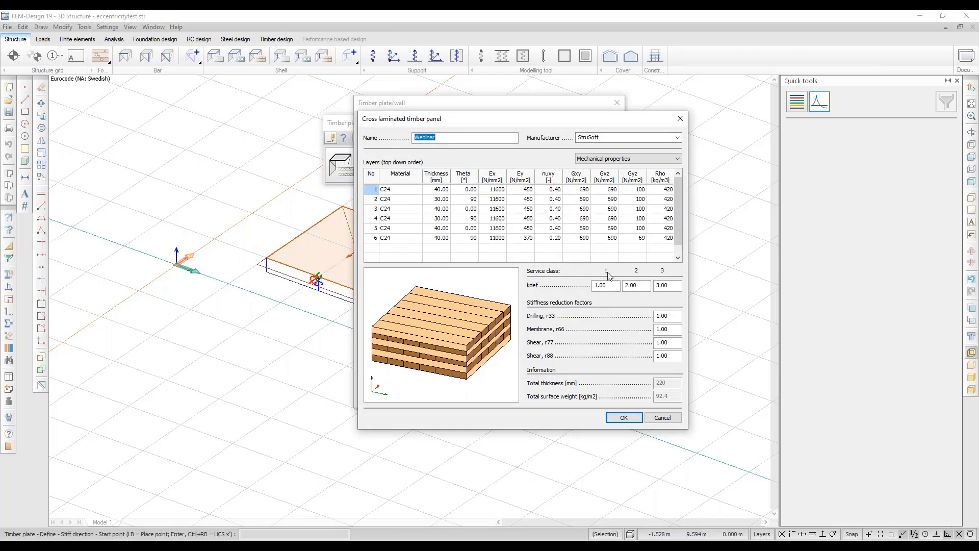
pyautogui.click(624, 417)
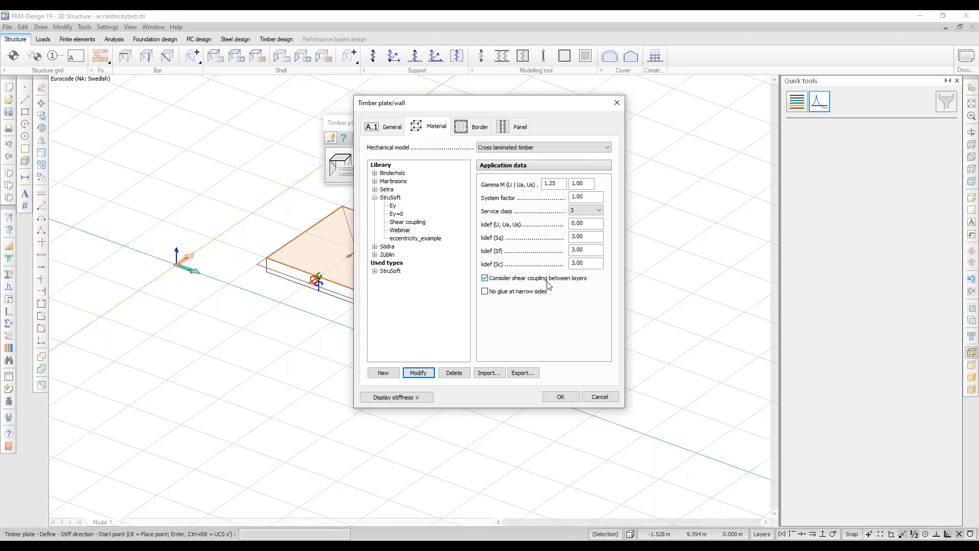
pyautogui.click(485, 292)
pyautogui.press('Escape')
pyautogui.press('Escape')
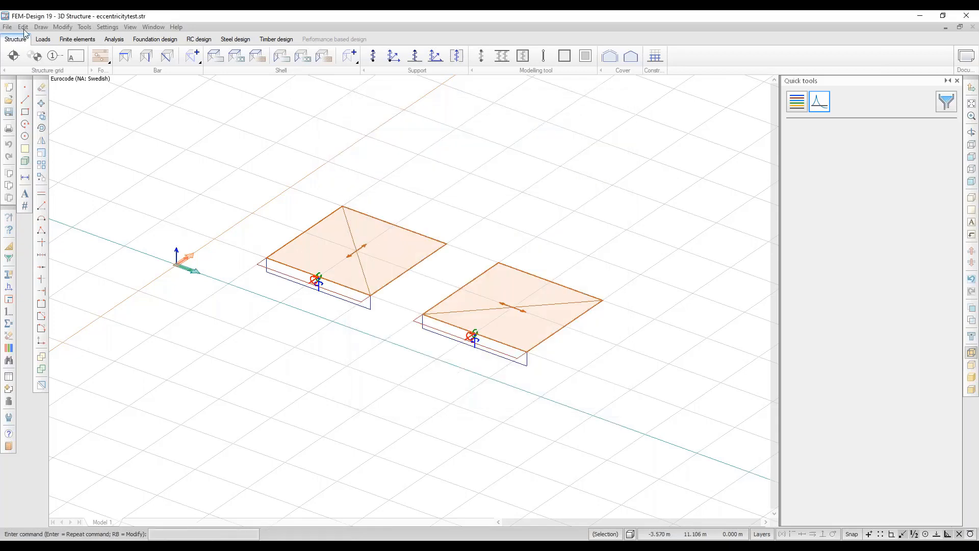
# Open ey.str from recent files without saving the current model.
pyautogui.click(8, 28)
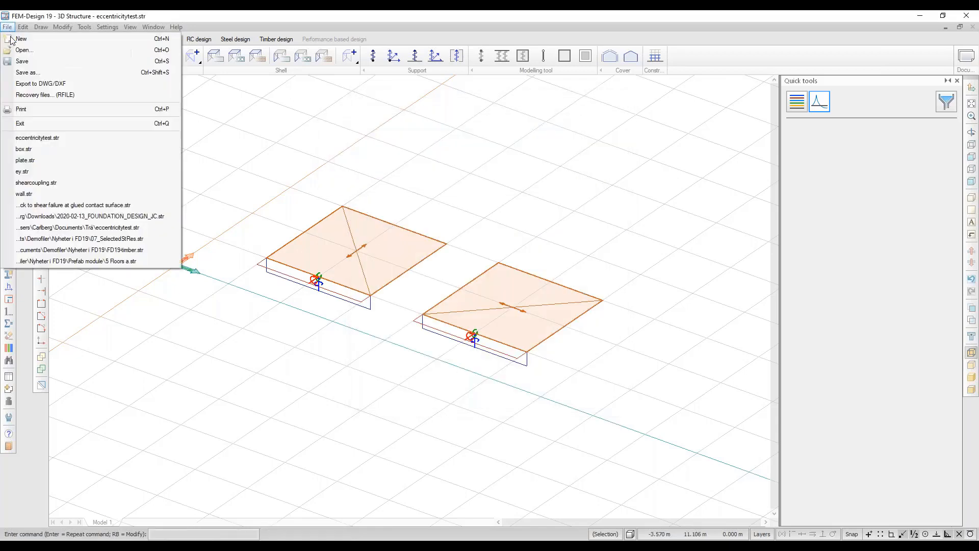
pyautogui.click(45, 172)
pyautogui.click(493, 256)
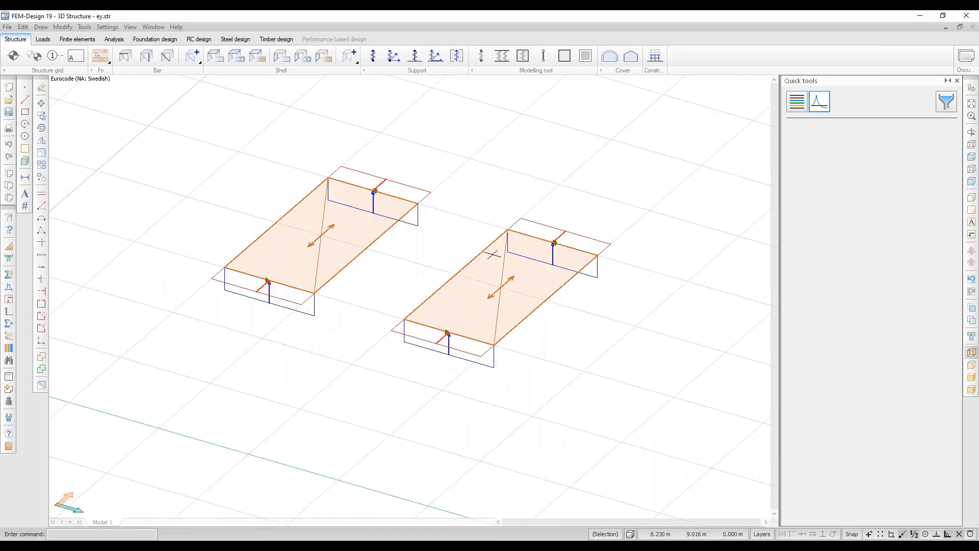
# Check the left plate, then view the right plate's Ey=0 CLT panel layer definition.
pyautogui.click(260, 57)
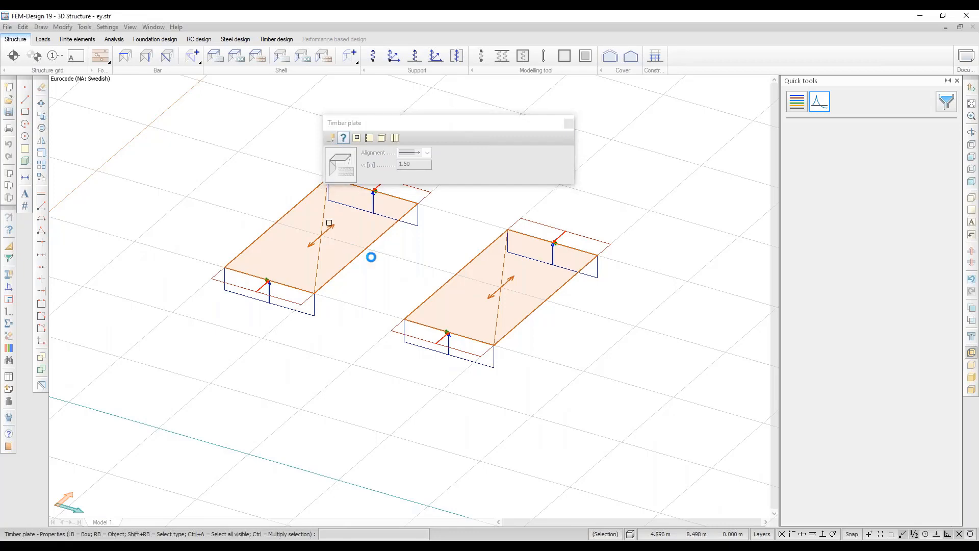
pyautogui.click(411, 282)
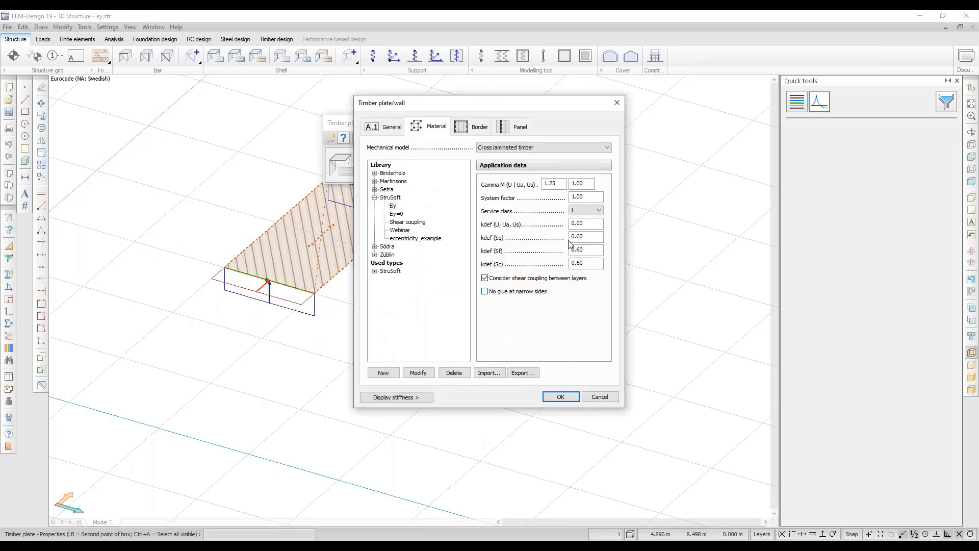
pyautogui.click(617, 102)
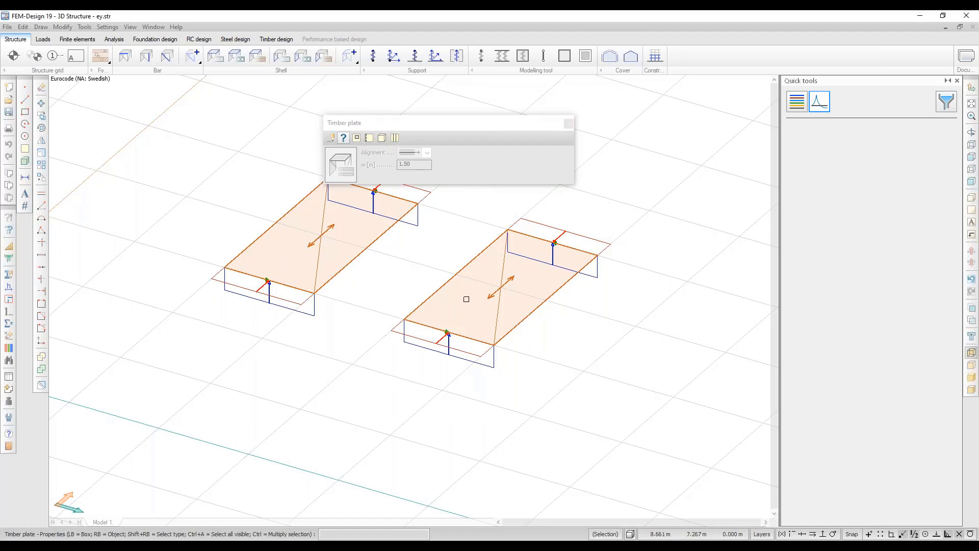
pyautogui.click(466, 299)
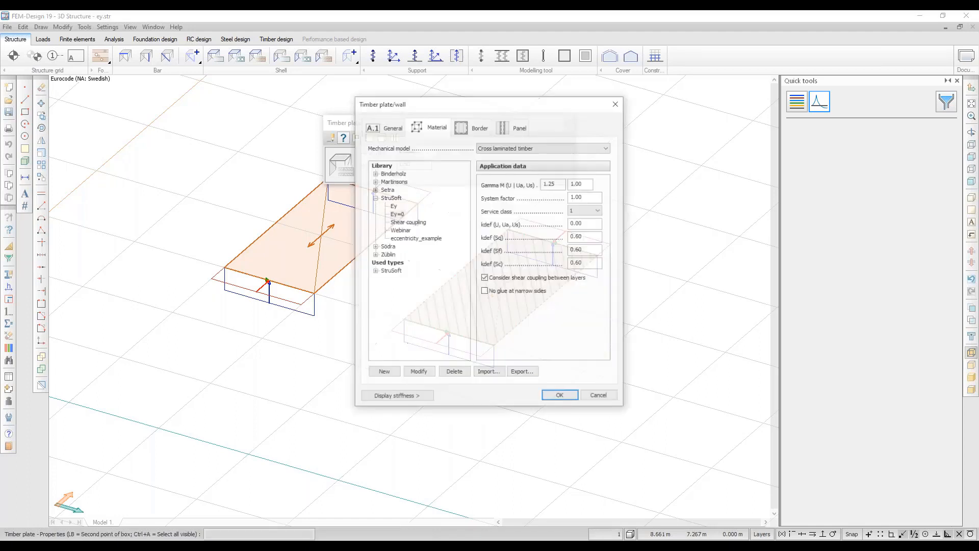
pyautogui.click(397, 215)
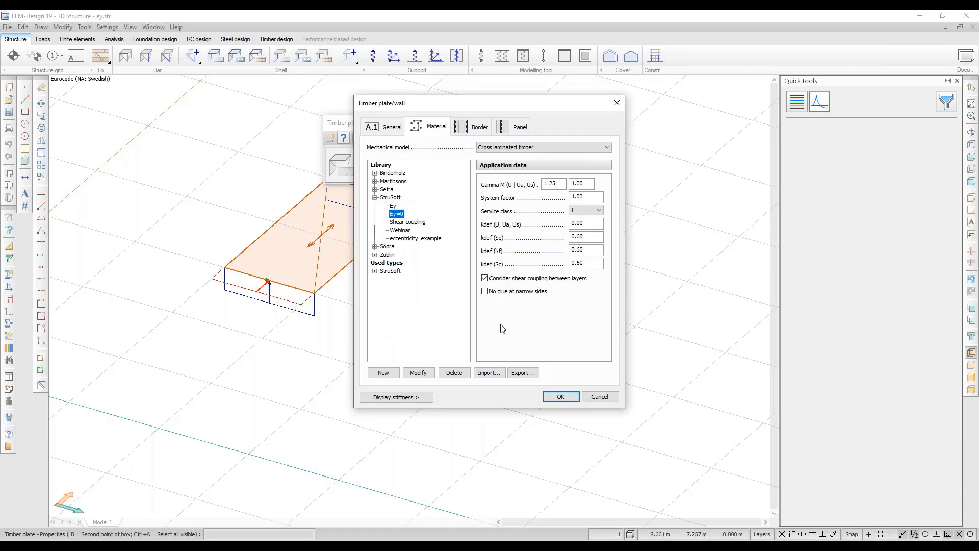
pyautogui.click(418, 373)
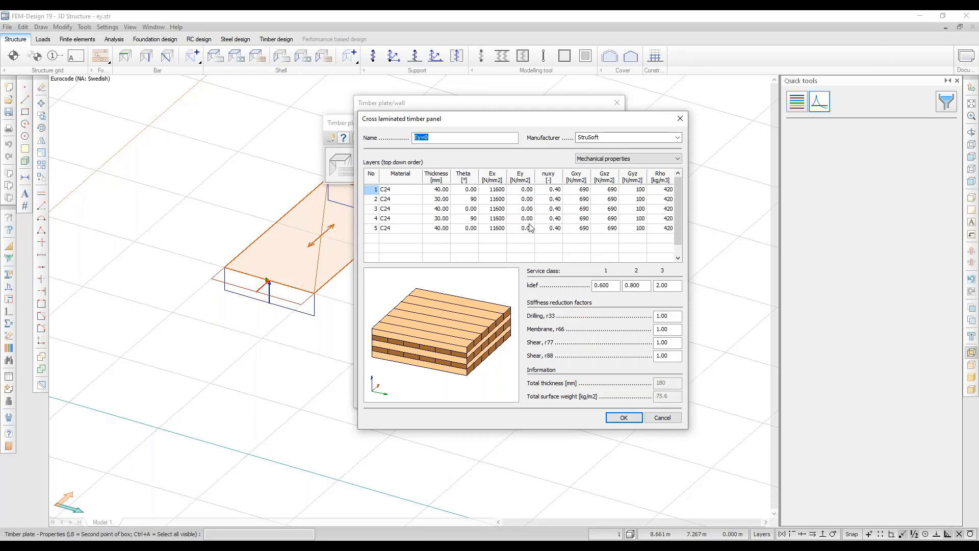
pyautogui.click(680, 118)
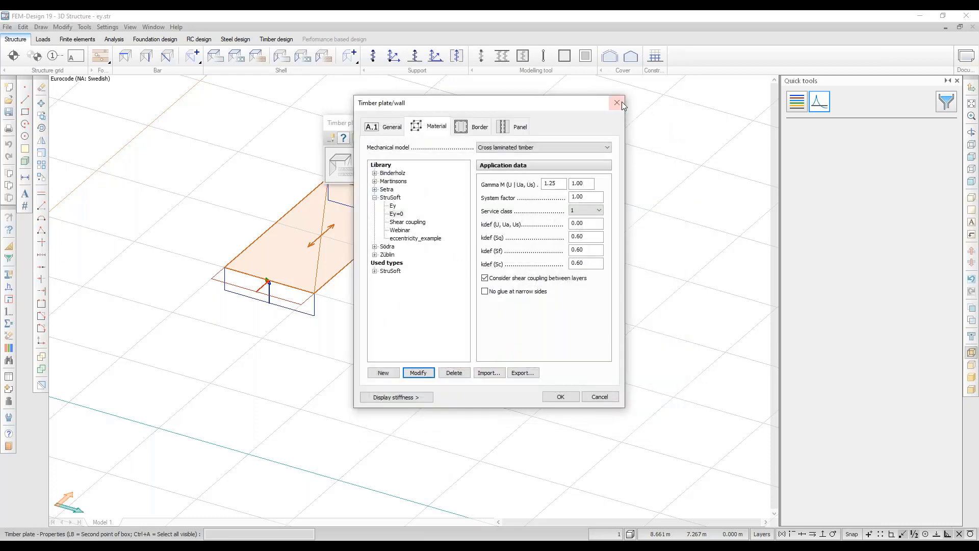
pyautogui.click(617, 103)
# View the left plate's Ey CLT panel layer definition.
pyautogui.click(341, 251)
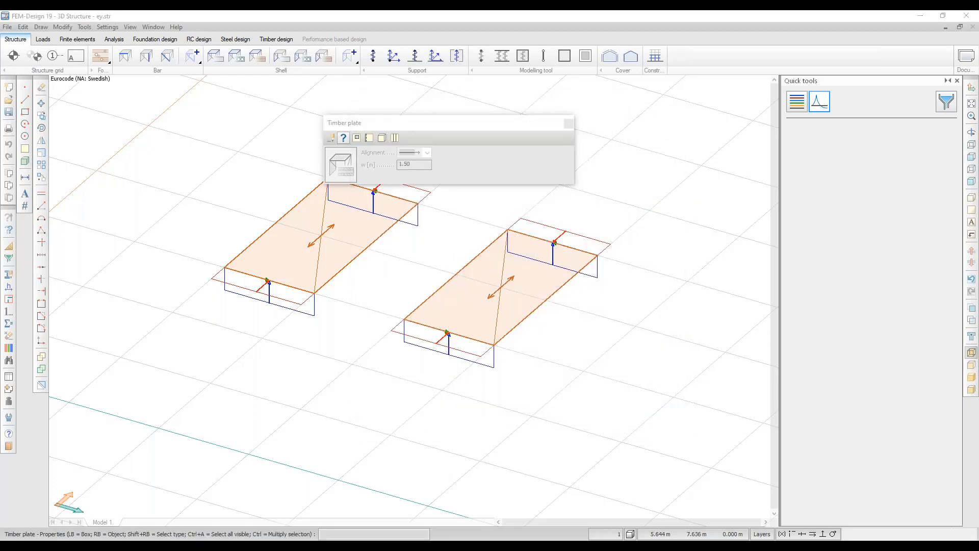
pyautogui.click(415, 371)
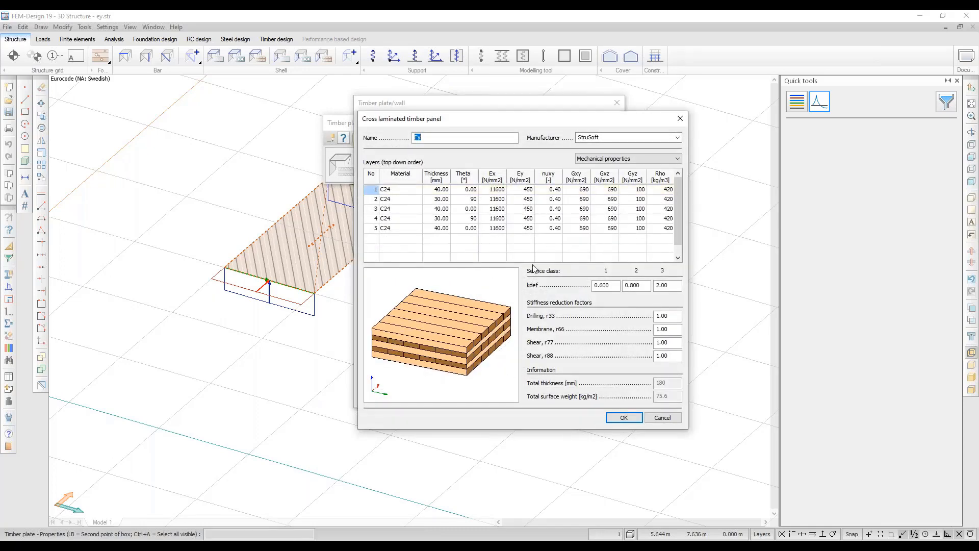
pyautogui.press('Escape')
pyautogui.press('Escape')
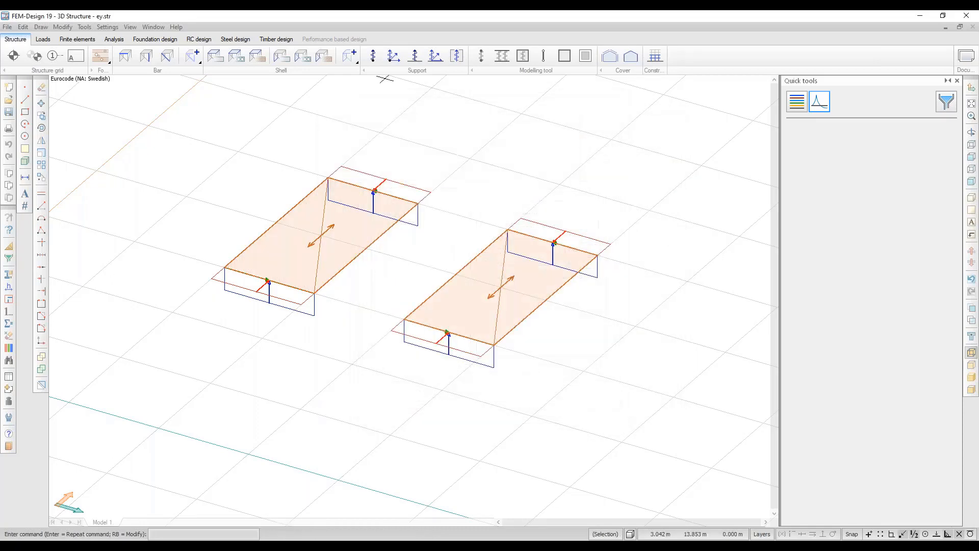
# Glance at the analysis results, then switch to the Structure tab to show the plain plates.
pyautogui.click(113, 39)
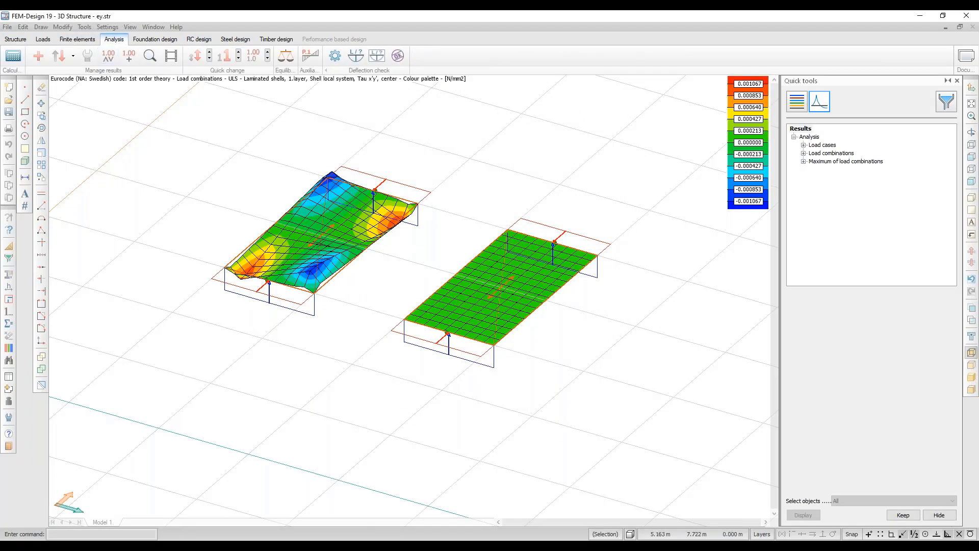
pyautogui.moveTo(320, 243); pyautogui.dragTo(326, 251, button='middle')
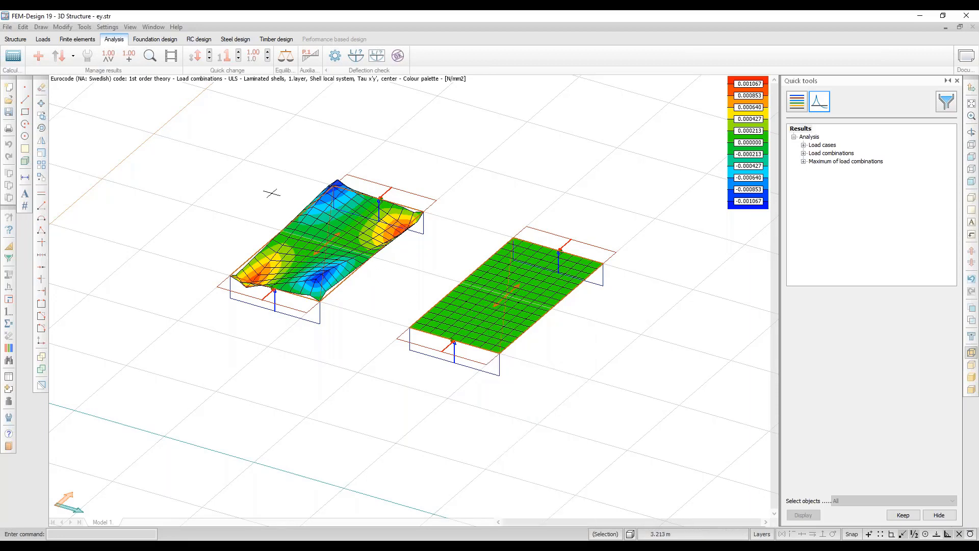
pyautogui.click(15, 39)
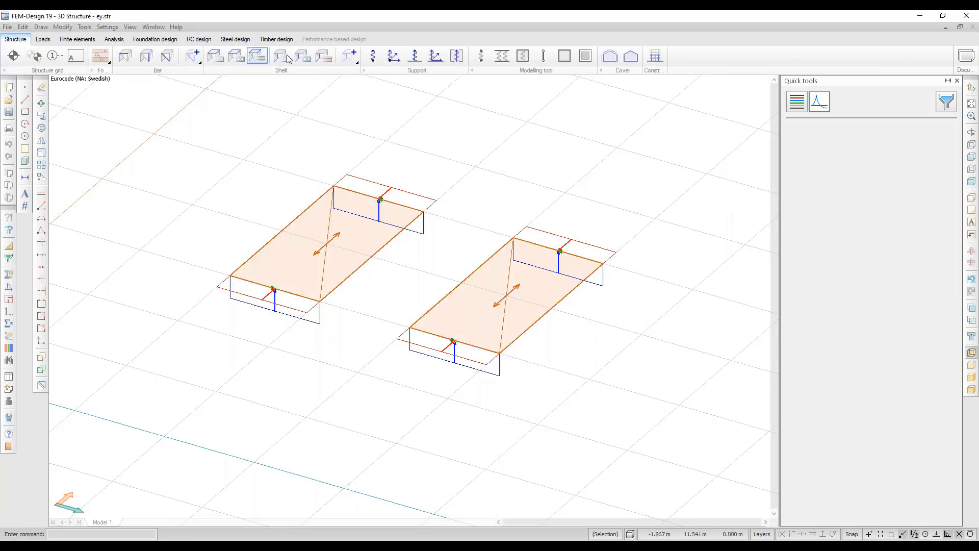
# Tick No glue at narrow sides for the left timber plate.
pyautogui.click(257, 57)
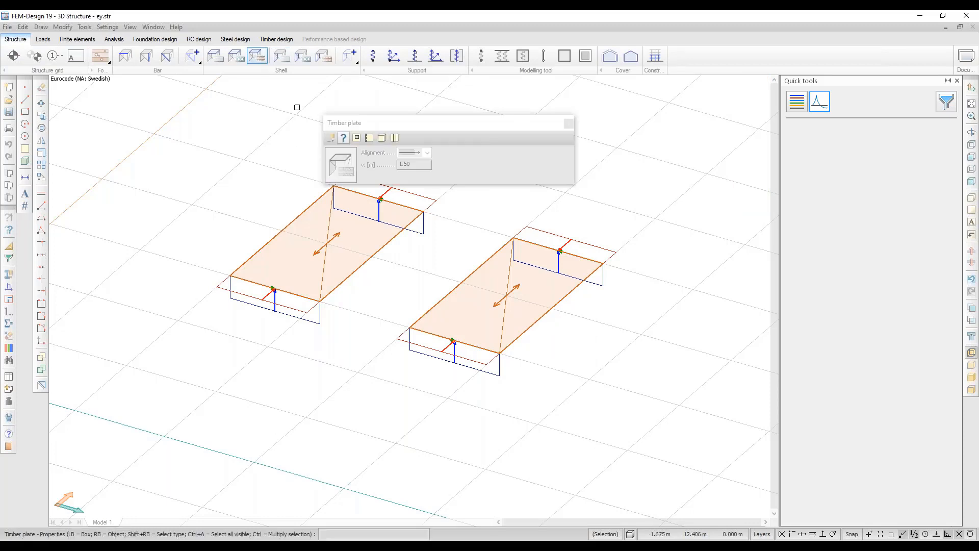
pyautogui.click(316, 265)
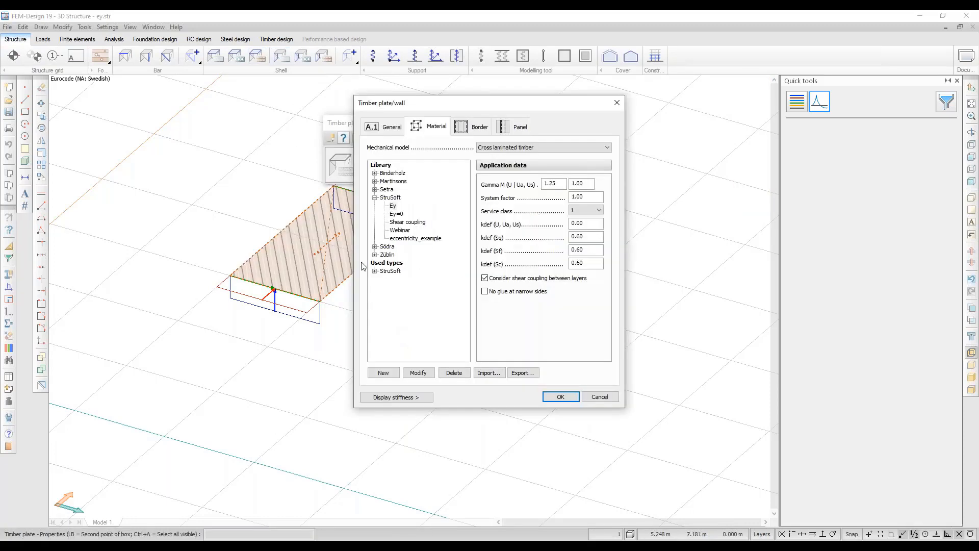
pyautogui.click(485, 292)
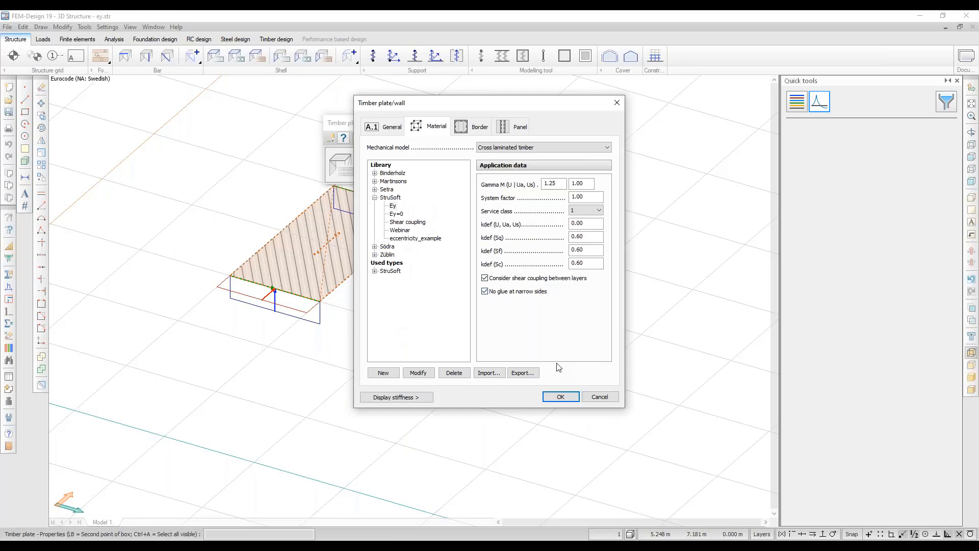
pyautogui.click(554, 401)
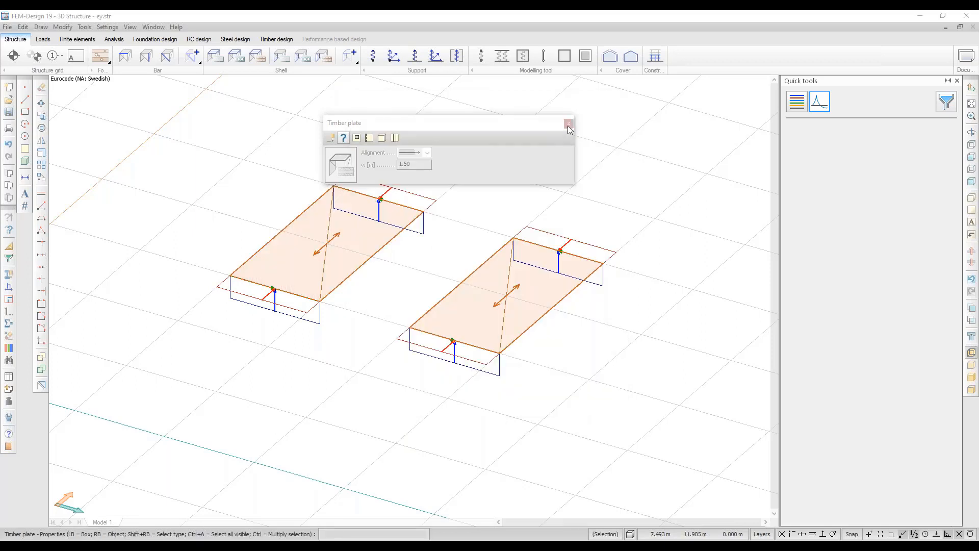
pyautogui.press('Escape')
# Run the calculation with Load combinations included and close the finished report.
pyautogui.click(113, 40)
pyautogui.click(13, 56)
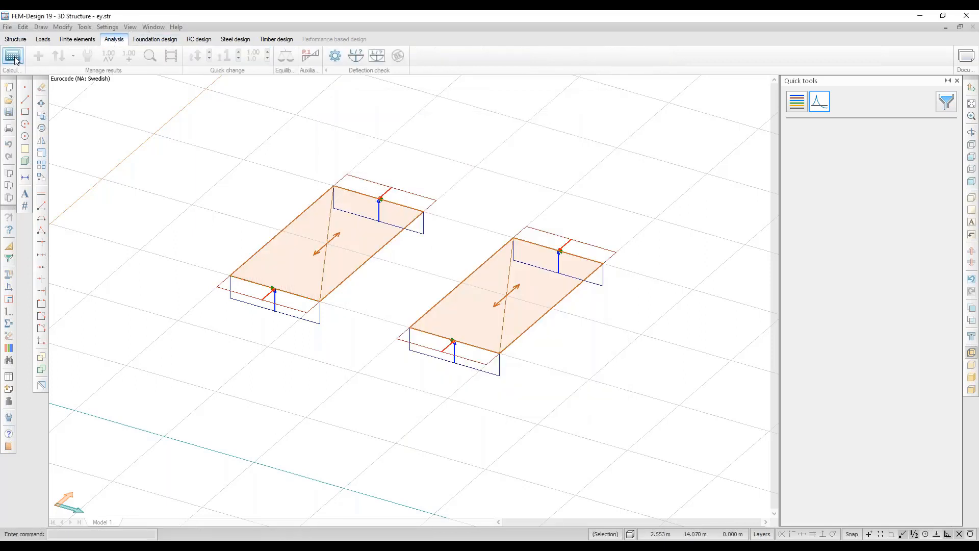
pyautogui.click(379, 208)
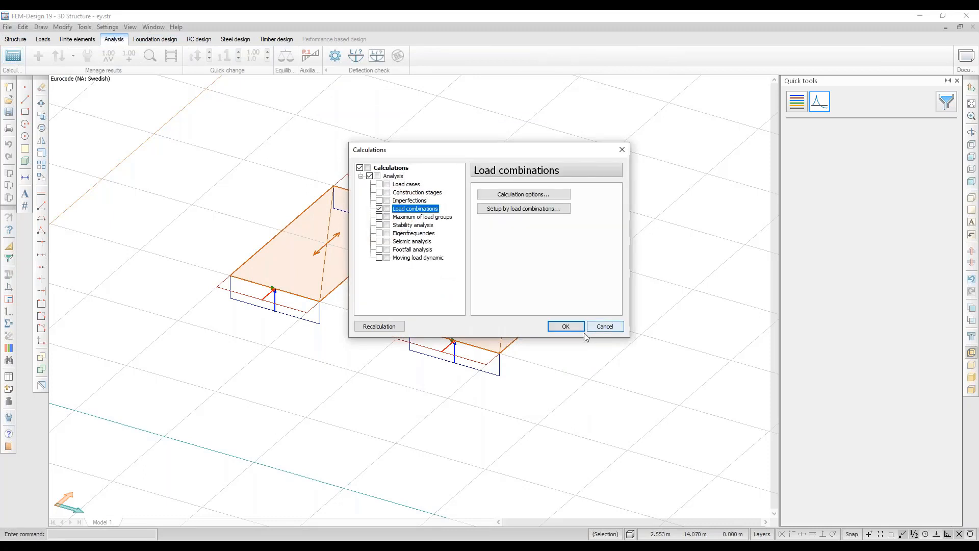
pyautogui.click(566, 327)
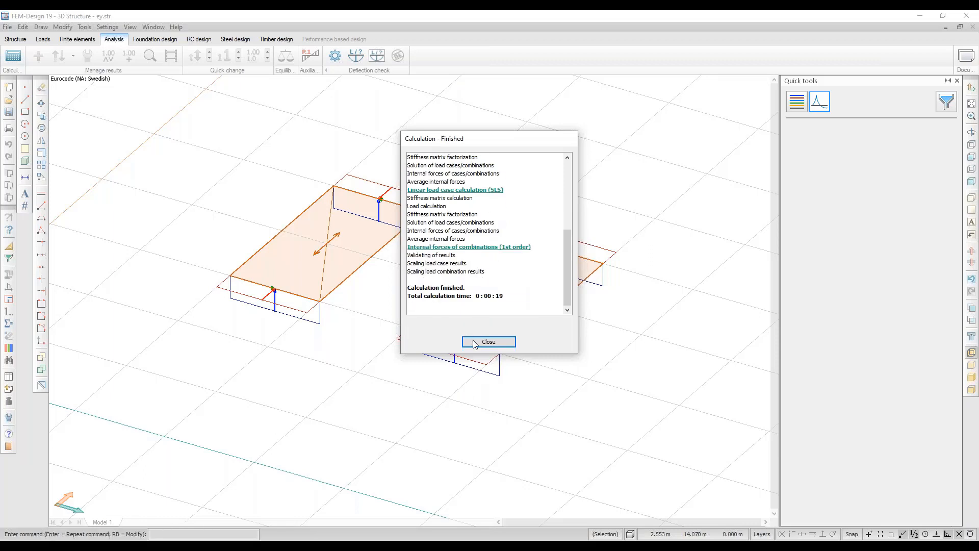
pyautogui.click(474, 343)
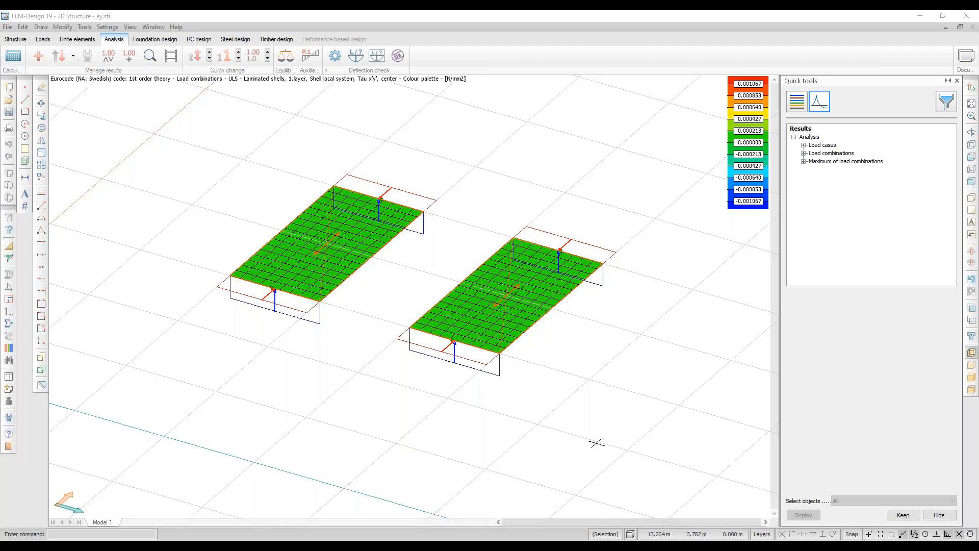
# Expand the load-combination laminated shell stresses, then reload ey.str discarding the changes.
pyautogui.click(803, 154)
pyautogui.click(814, 194)
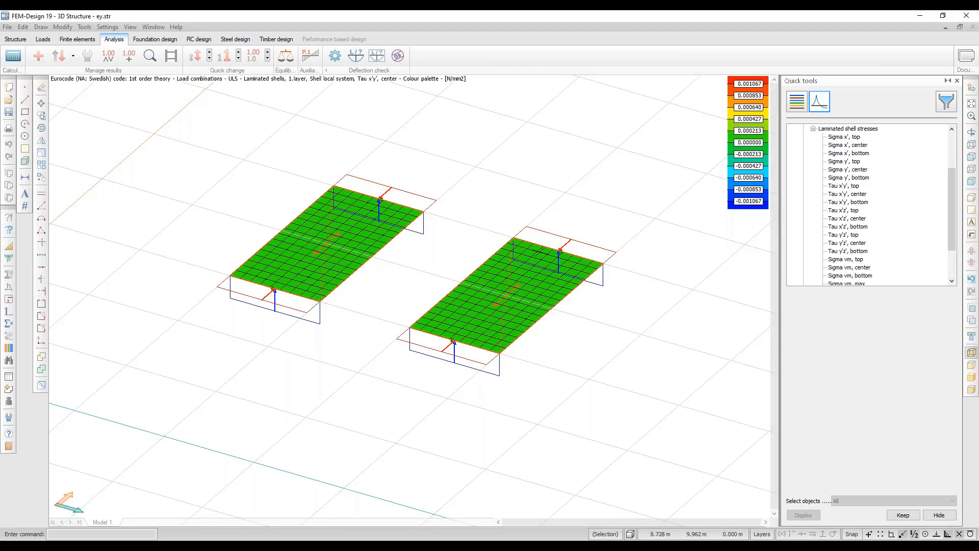
pyautogui.click(7, 26)
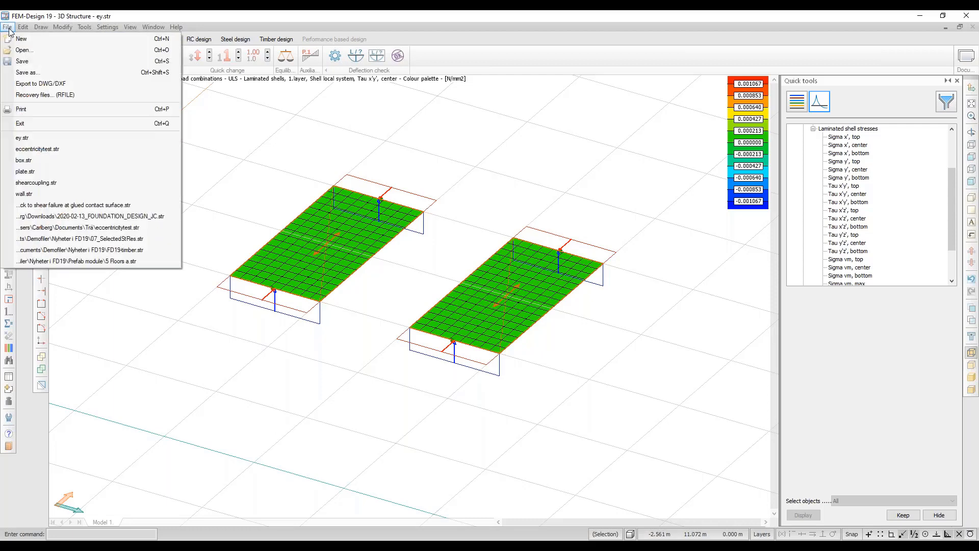
pyautogui.click(45, 139)
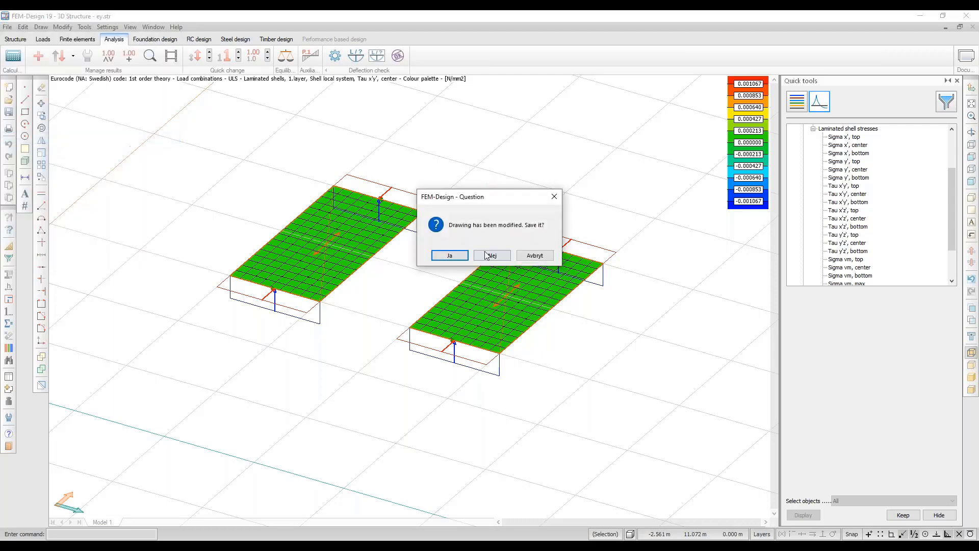
pyautogui.click(489, 255)
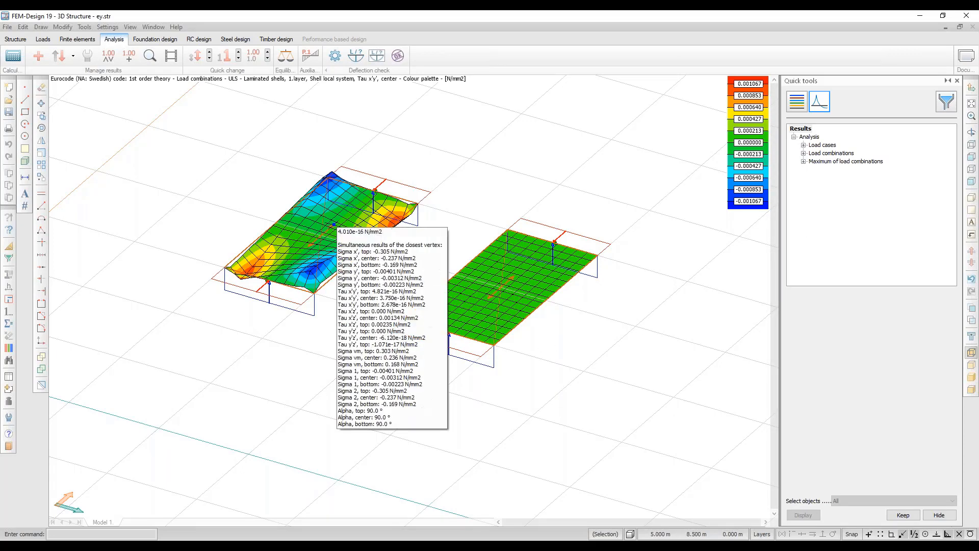
pyautogui.moveTo(334, 225); pyautogui.dragTo(336, 234, button='middle')
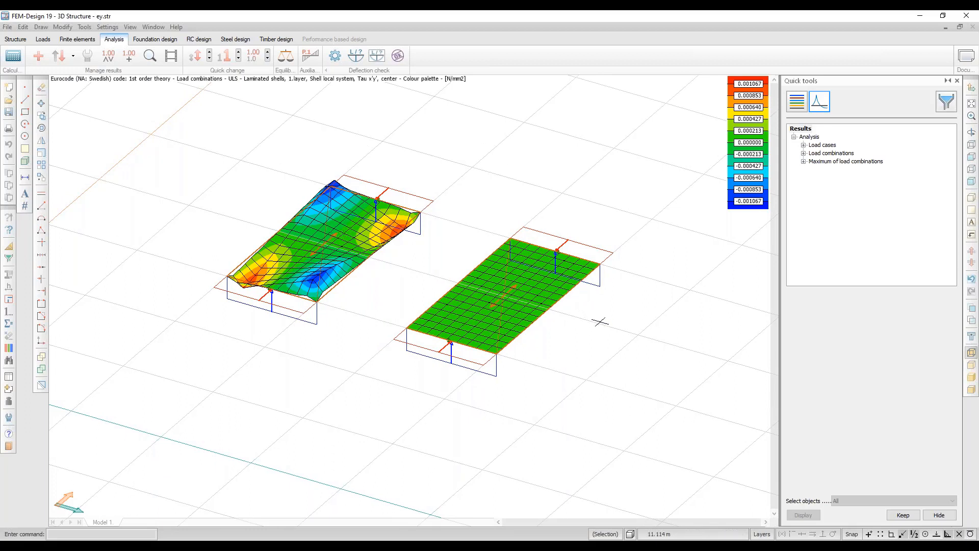
# Place detailed result point PT in TP.1's red stress zone, review its sheet, and close it.
pyautogui.click(150, 57)
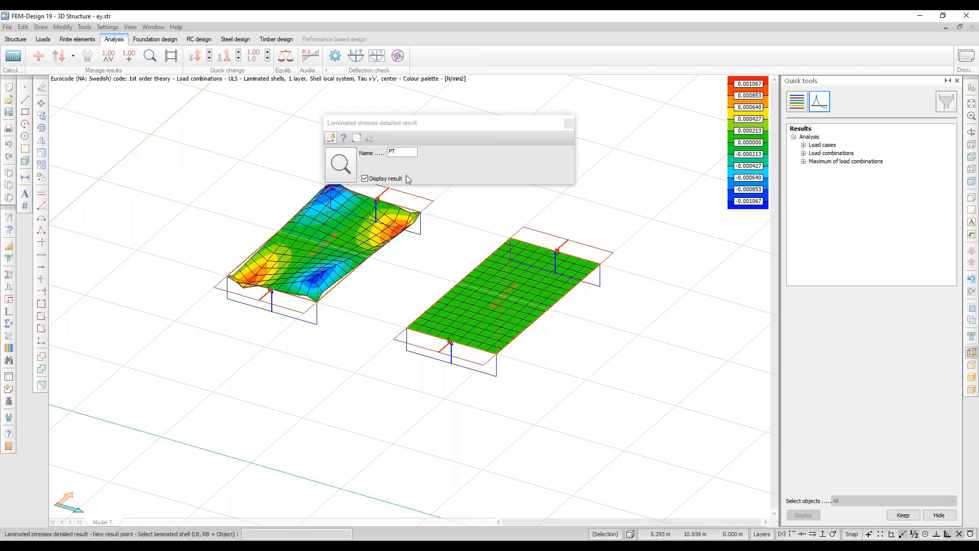
pyautogui.click(281, 270)
pyautogui.keyDown('alt'); pyautogui.moveTo(317, 274); pyautogui.dragTo(259, 261, button='middle'); pyautogui.keyUp('alt')
pyautogui.scroll(1, 259, 261)
pyautogui.scroll(3, 259, 261)
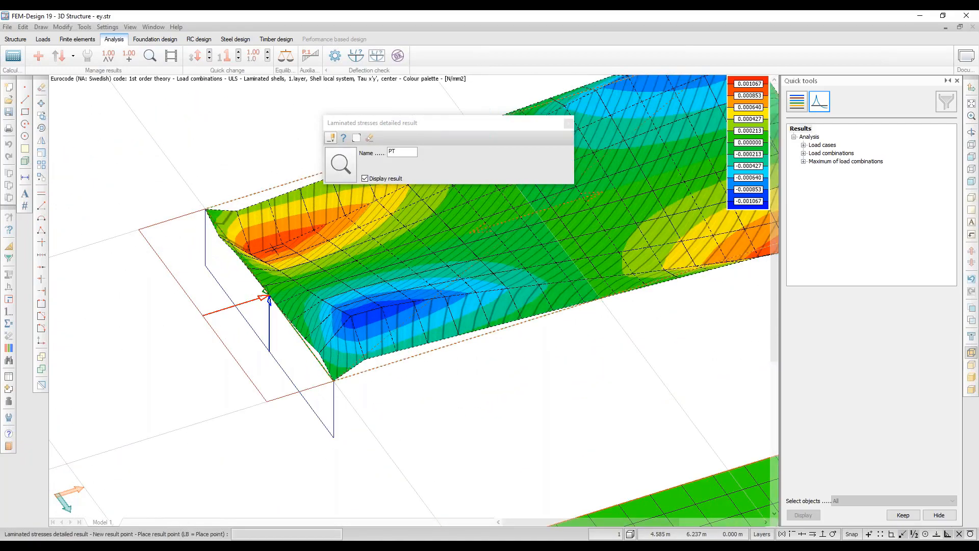
pyautogui.click(281, 248)
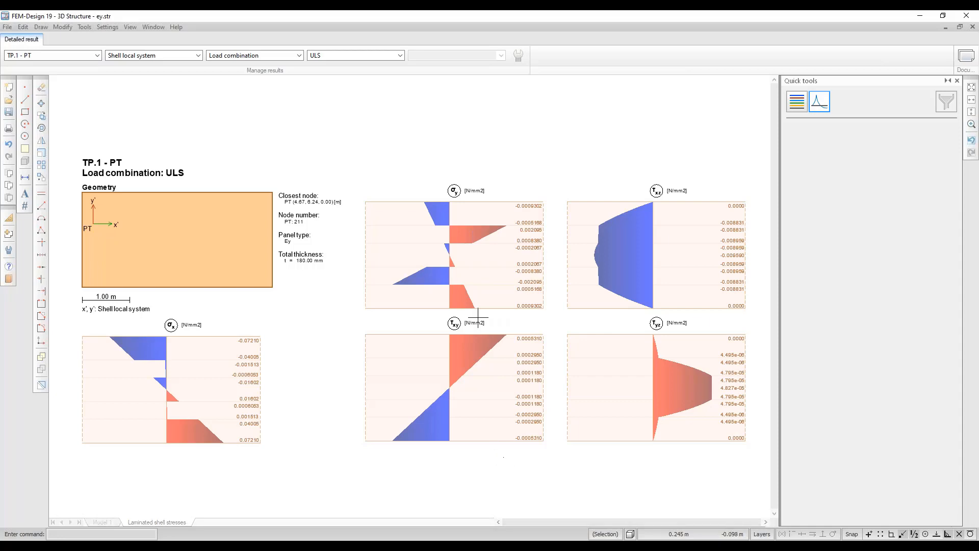
pyautogui.click(972, 27)
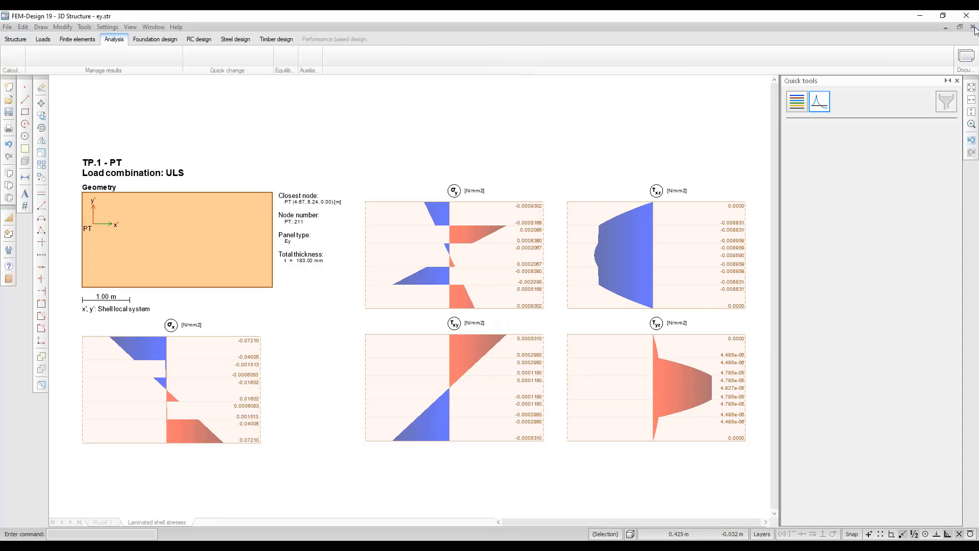
# Open shearcoupling.str from recent files without saving the previous model.
pyautogui.click(7, 27)
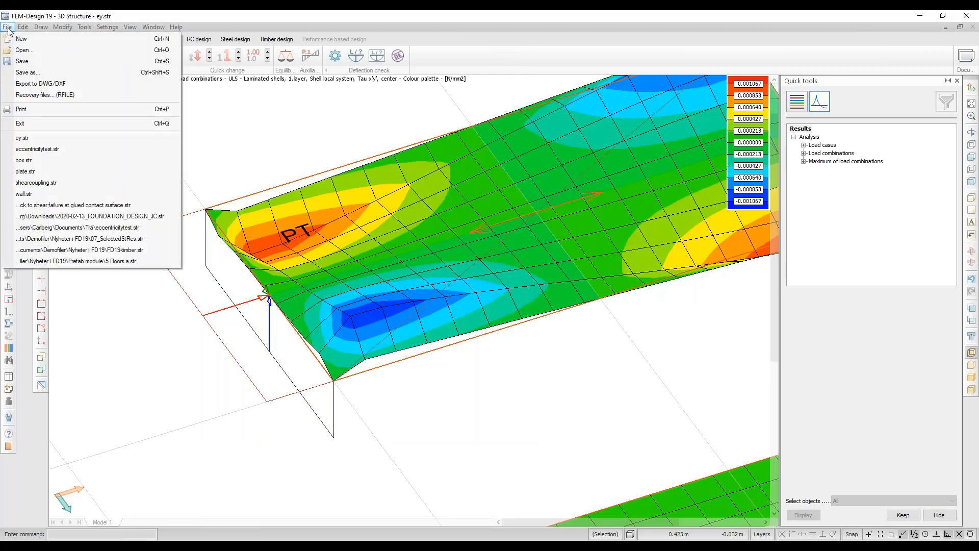
pyautogui.click(66, 183)
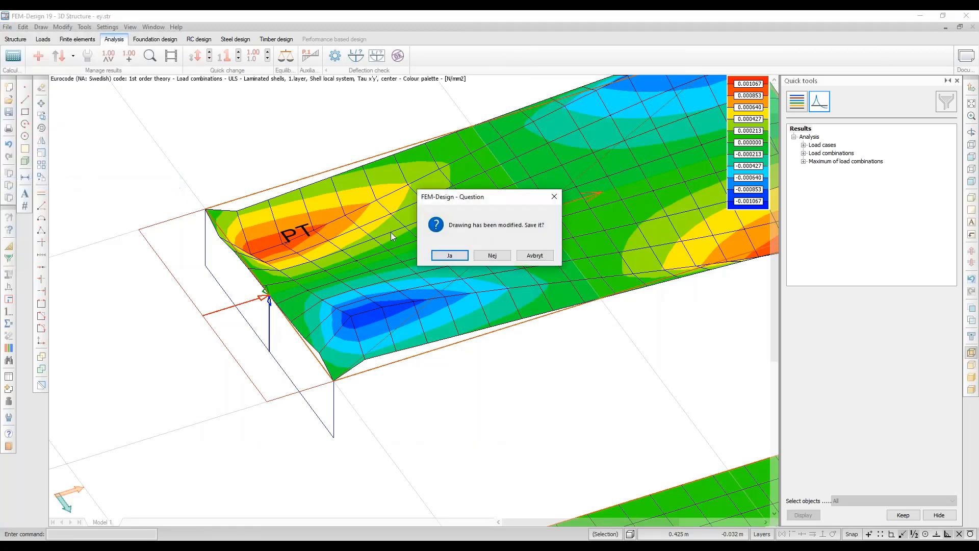
pyautogui.click(493, 255)
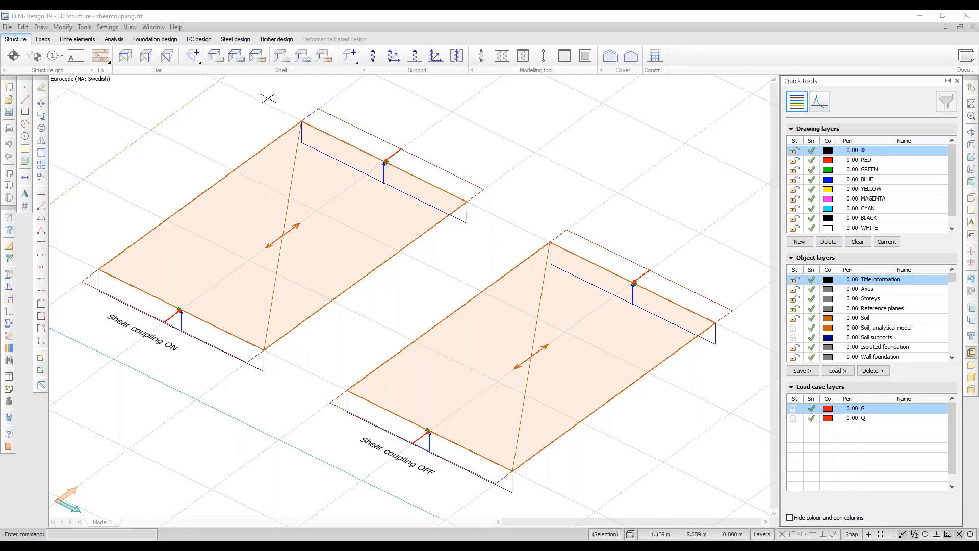
# Check both plates' shear coupling material settings, then show the analysis stress results.
pyautogui.click(258, 55)
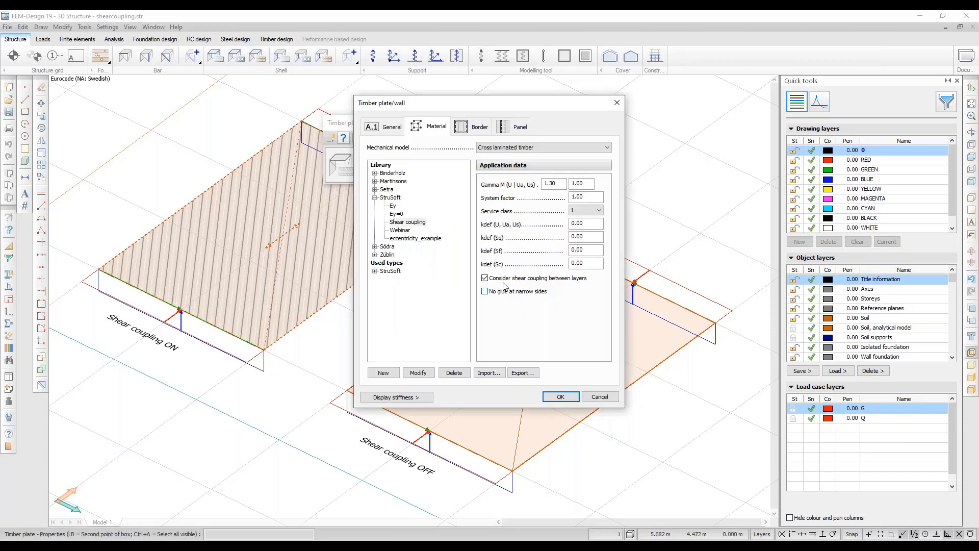
pyautogui.click(557, 392)
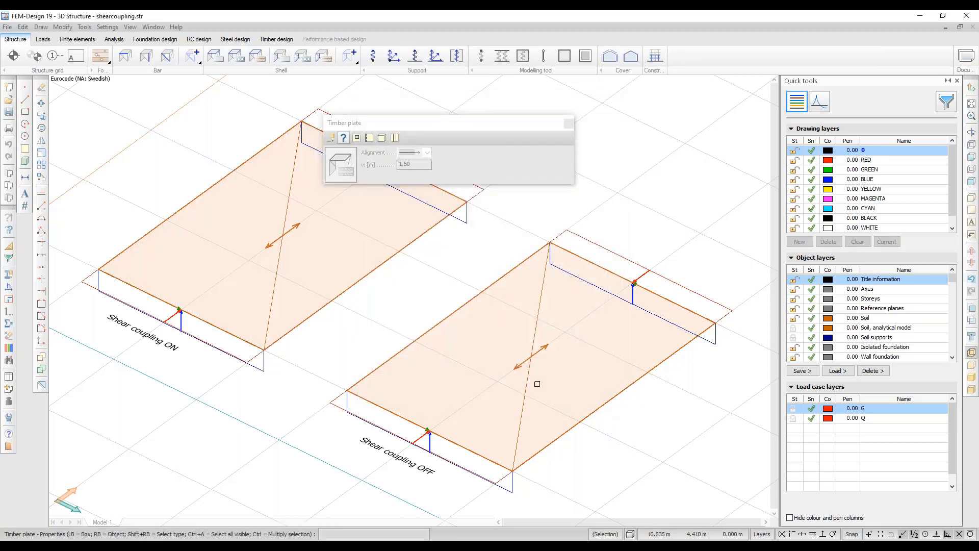
pyautogui.rightClick(537, 383)
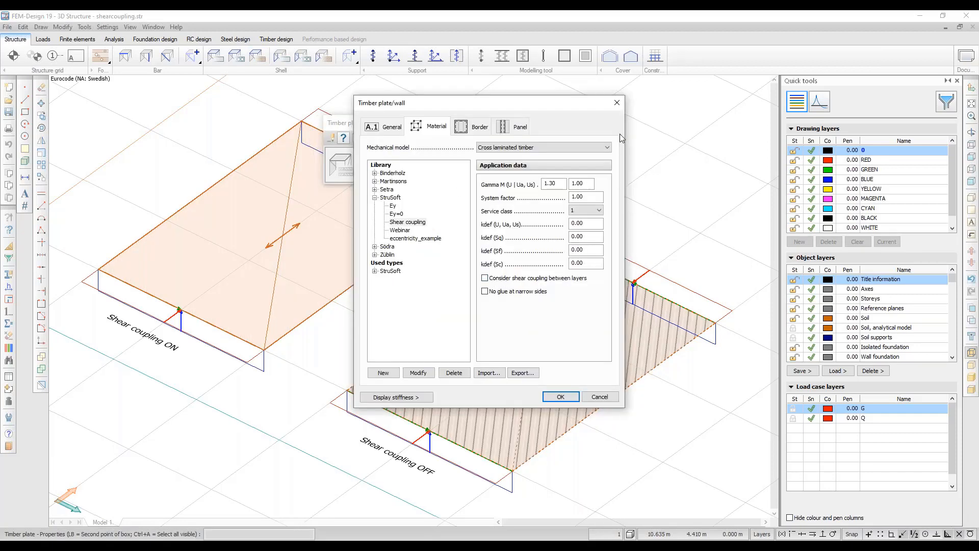
pyautogui.click(617, 103)
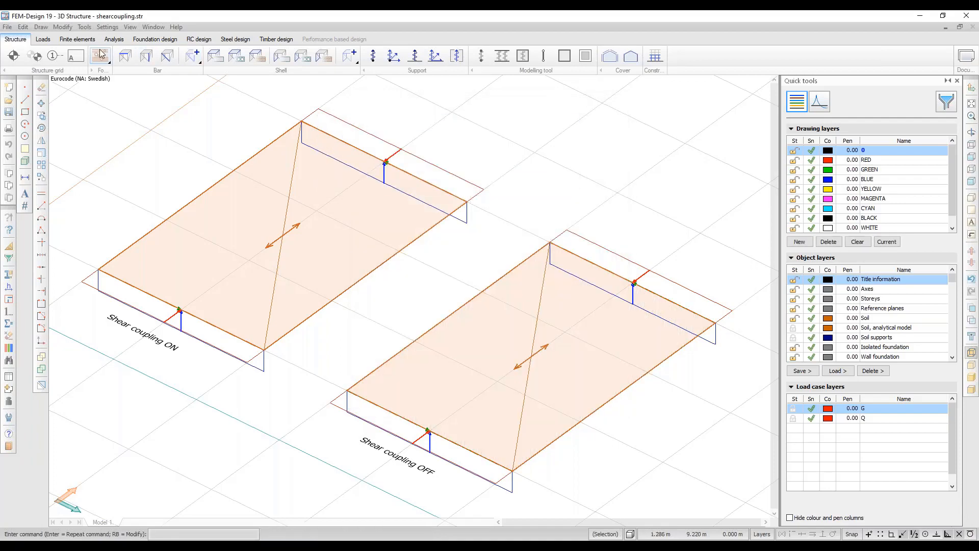
pyautogui.click(114, 39)
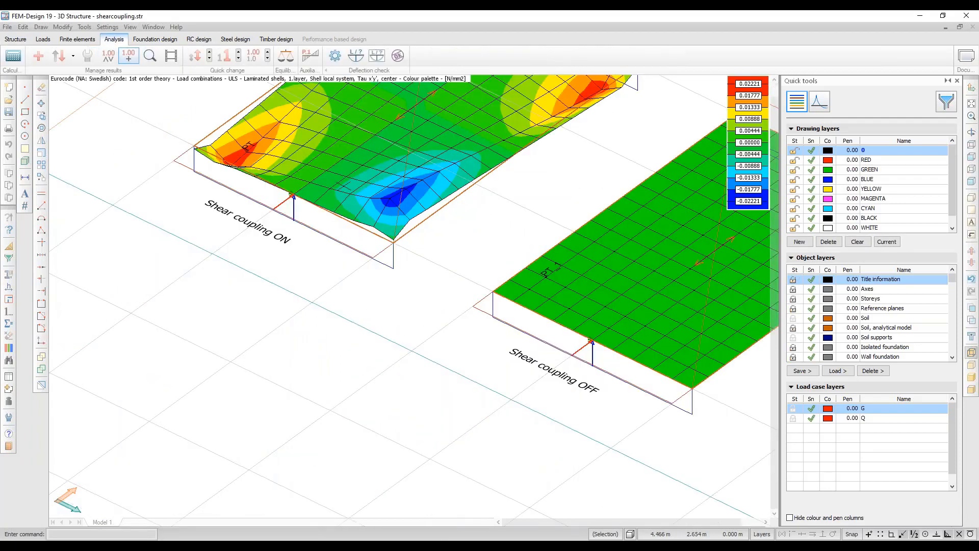
# Show the detailed ULS stress sheet for existing result point PT on plate TP.1.
pyautogui.scroll(-5, 344, 186)
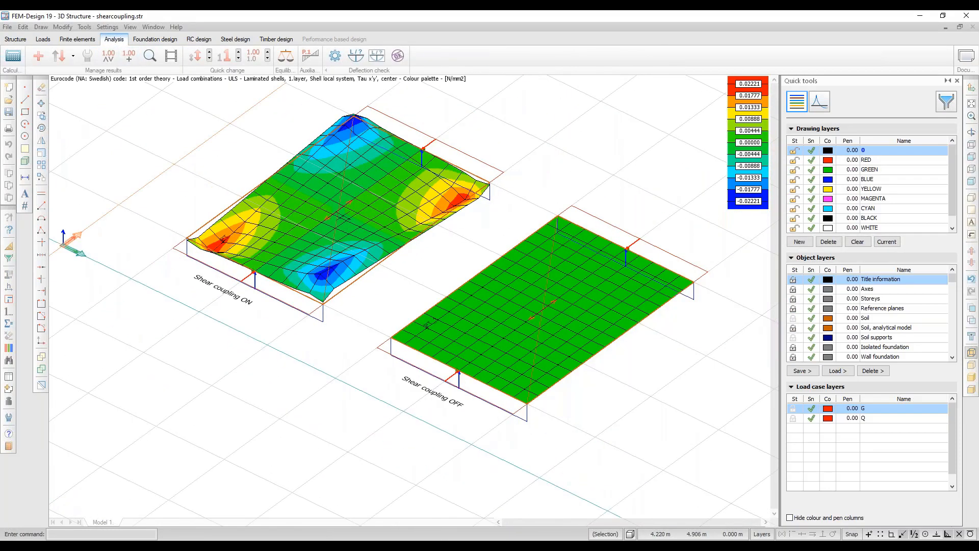
pyautogui.moveTo(344, 227)
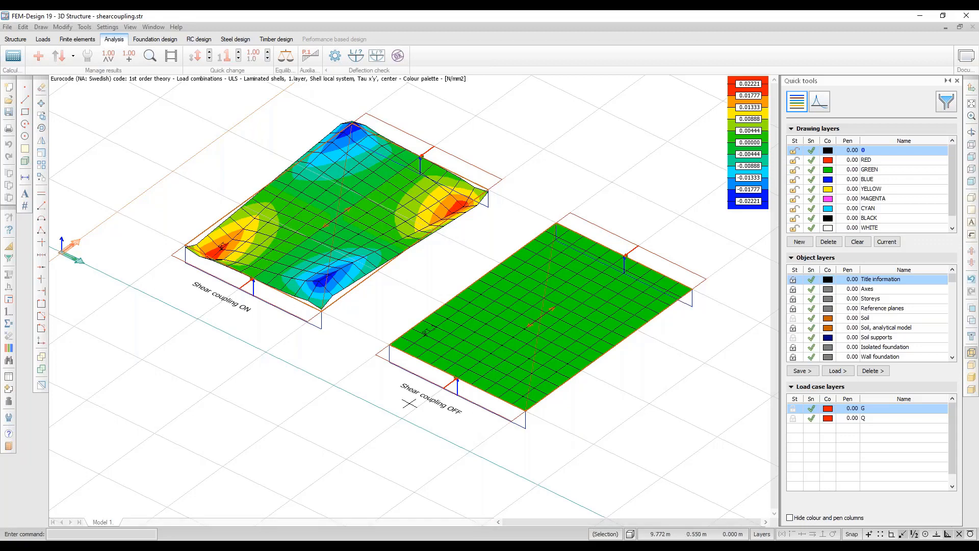
pyautogui.click(150, 56)
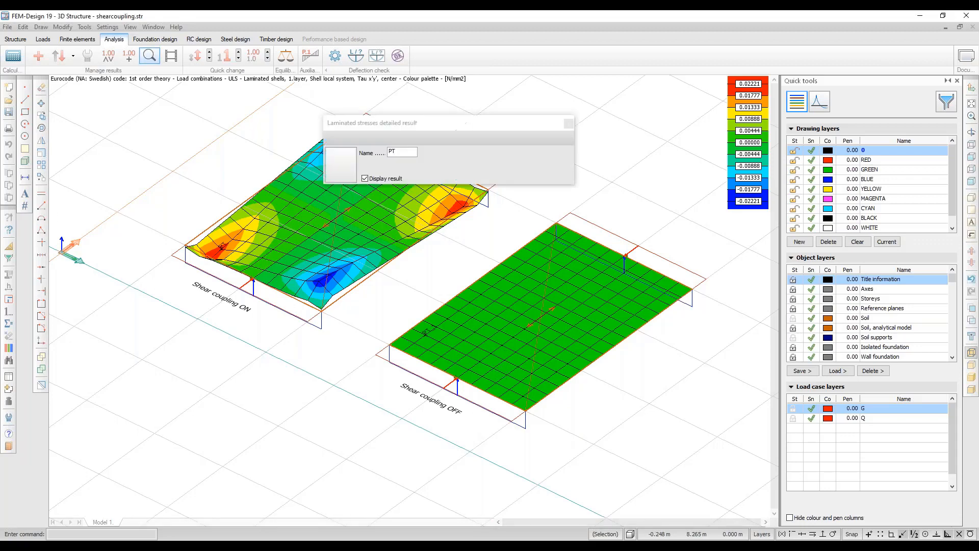
pyautogui.click(356, 138)
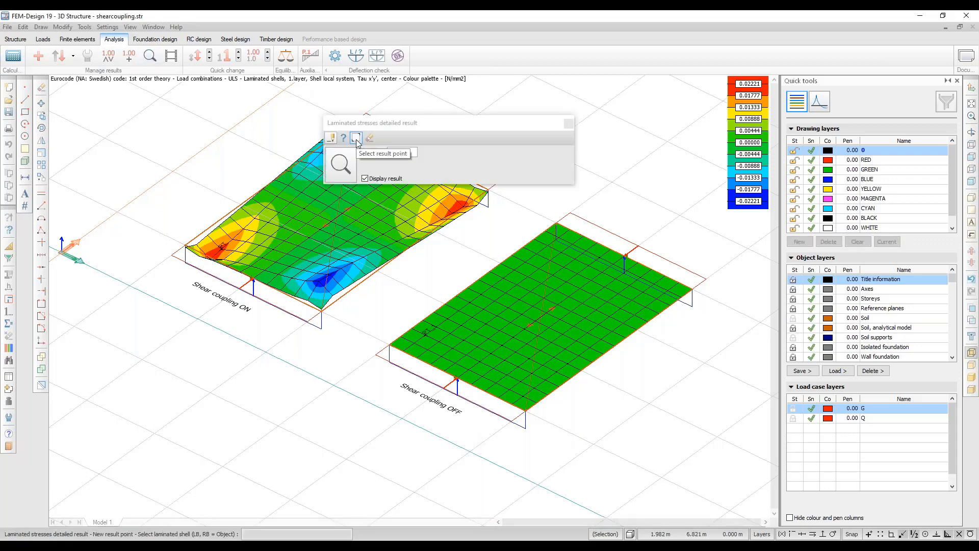
pyautogui.click(221, 248)
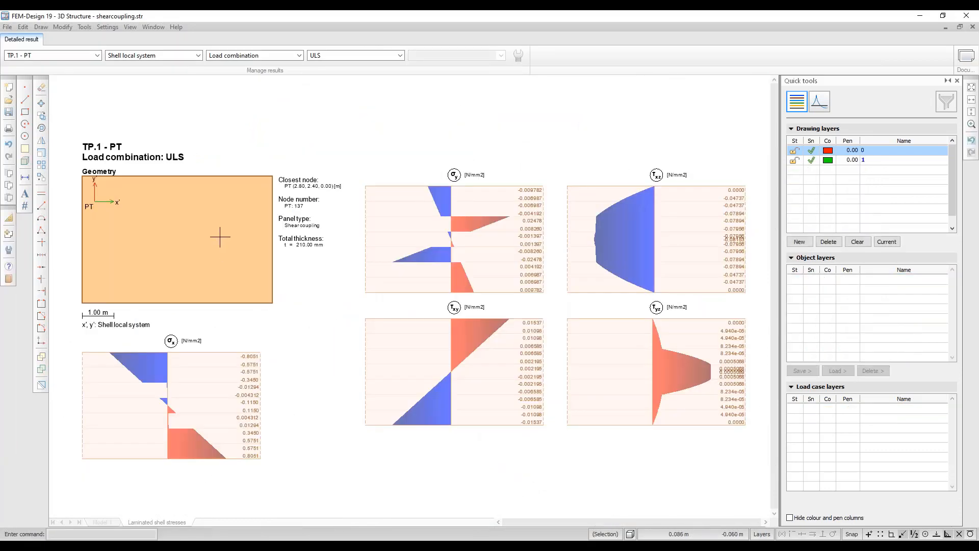
pyautogui.click(153, 27)
pyautogui.click(167, 87)
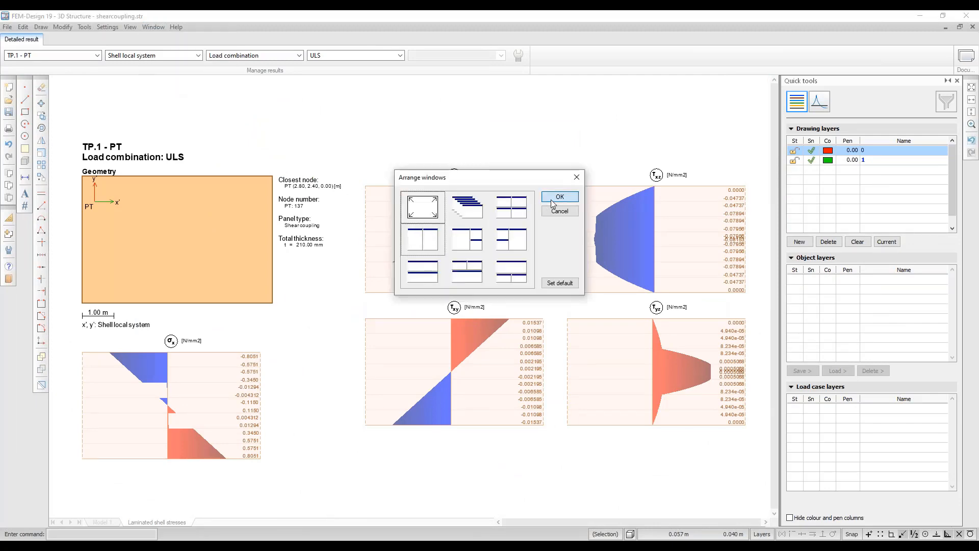
# Hide the Quick tools panel and tile the model and stress windows side by side.
pyautogui.click(550, 197)
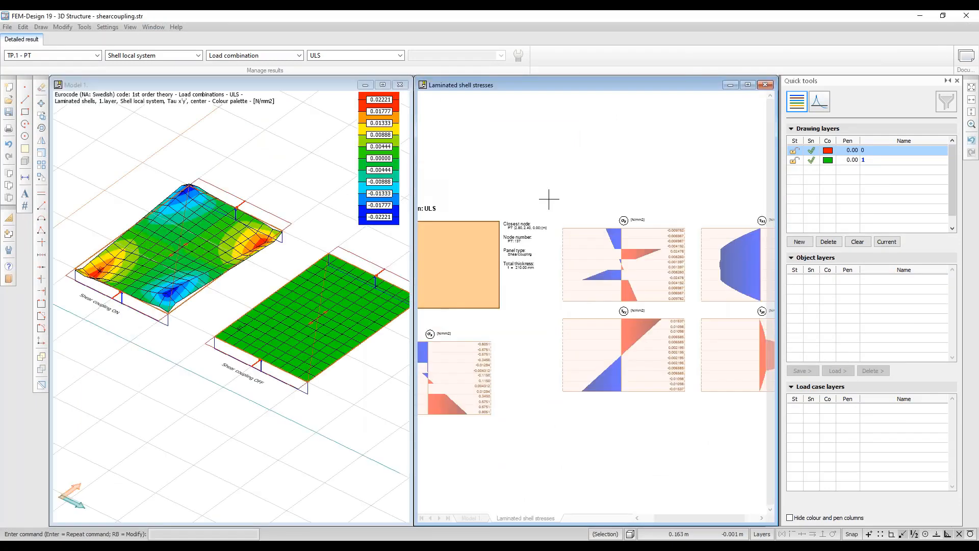
pyautogui.click(947, 81)
pyautogui.click(152, 28)
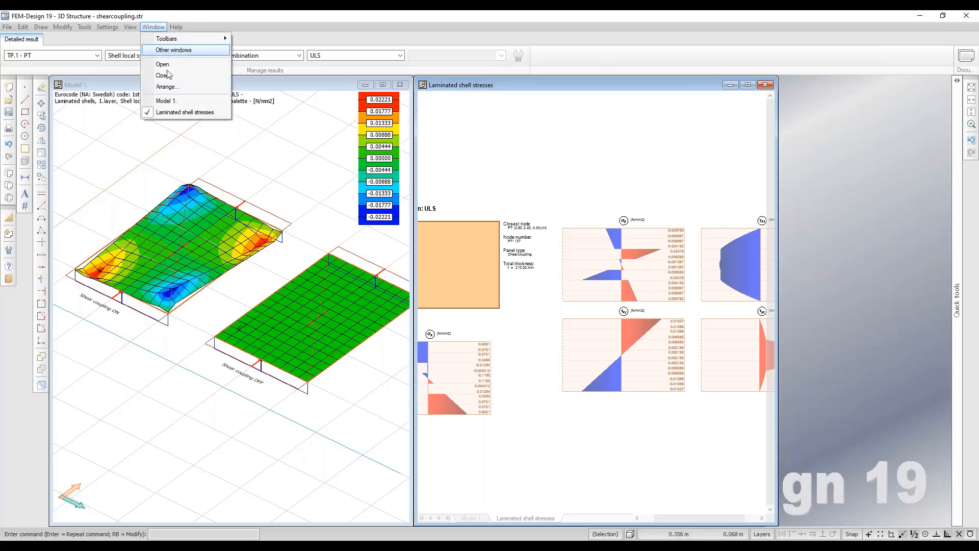
pyautogui.click(167, 87)
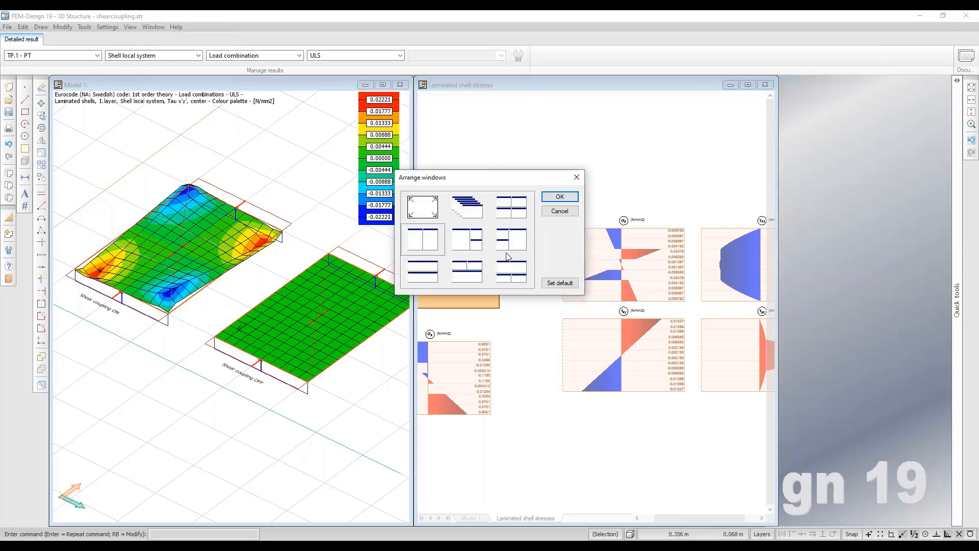
pyautogui.click(559, 197)
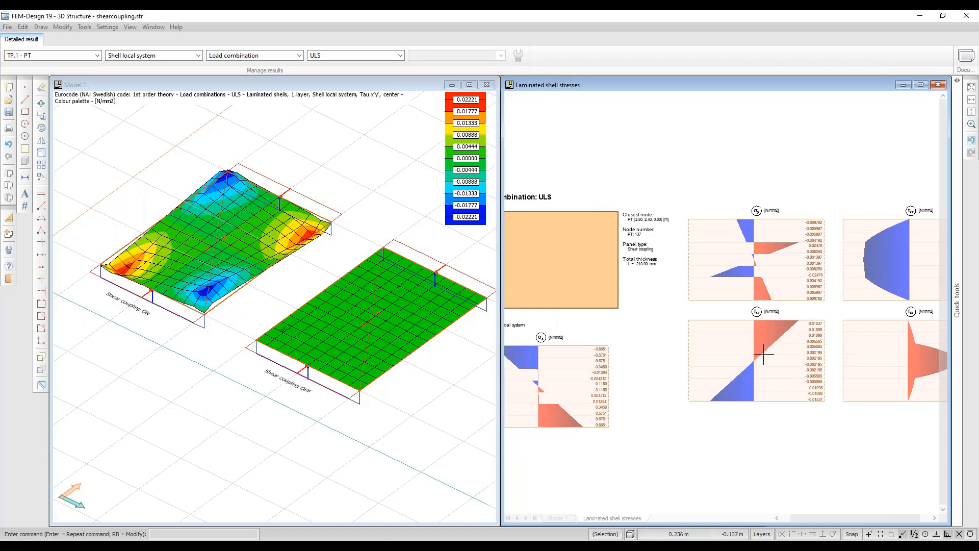
# Pan and zoom the stress sheet so the σy, τxz, τxy and τyz diagrams are visible.
pyautogui.moveTo(768, 331); pyautogui.dragTo(700, 337, button='middle')
pyautogui.scroll(2, 699, 335)
pyautogui.scroll(1, 700, 337)
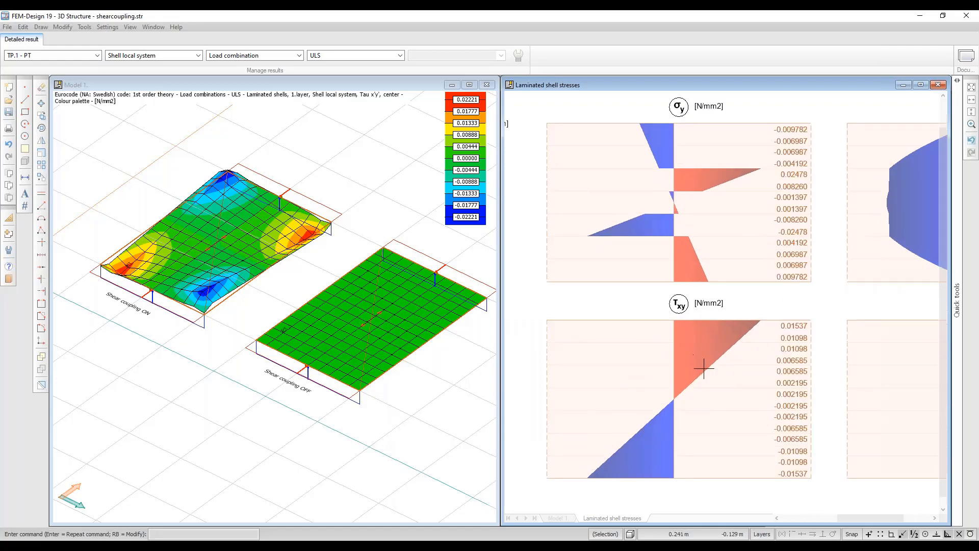
pyautogui.moveTo(708, 387); pyautogui.dragTo(707, 375, button='middle')
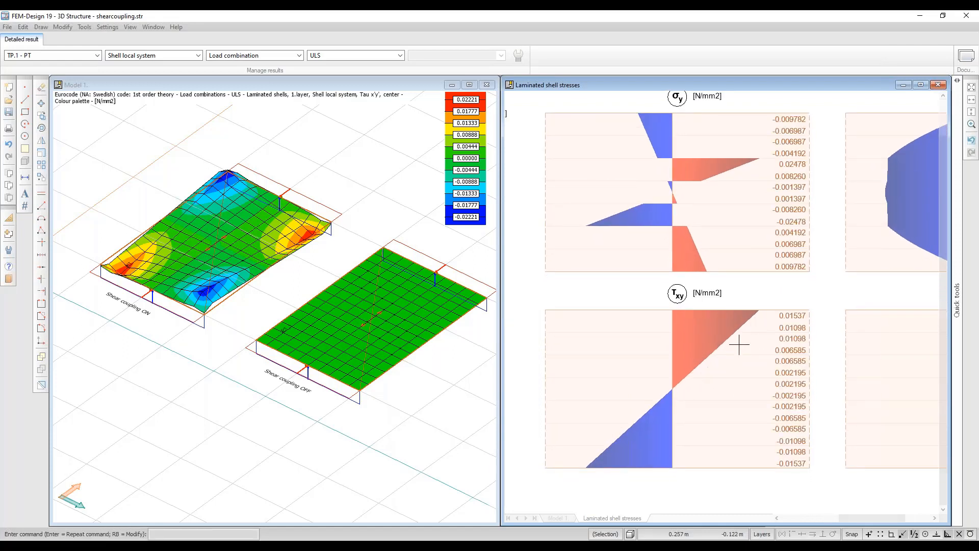
pyautogui.scroll(-1, 752, 308)
pyautogui.moveTo(759, 296); pyautogui.dragTo(698, 317, button='middle')
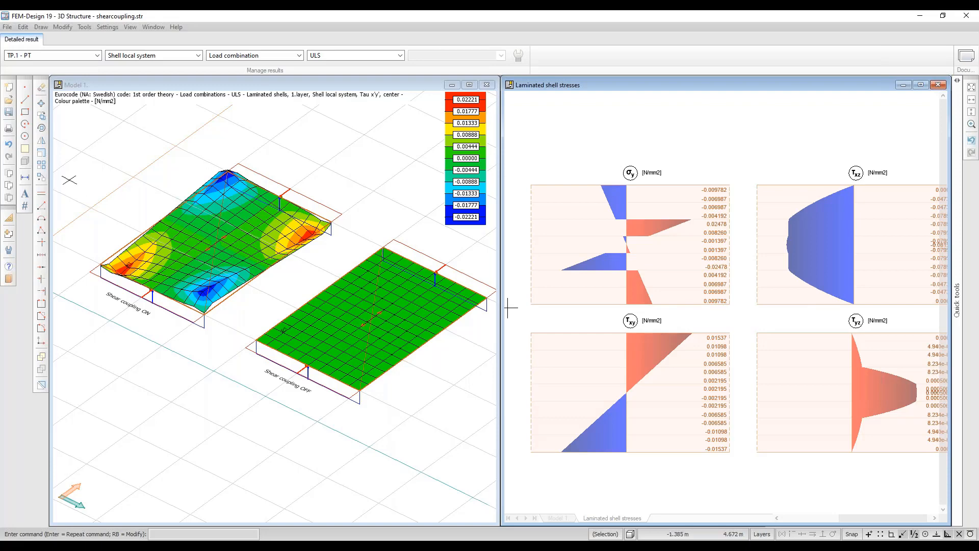
pyautogui.click(170, 93)
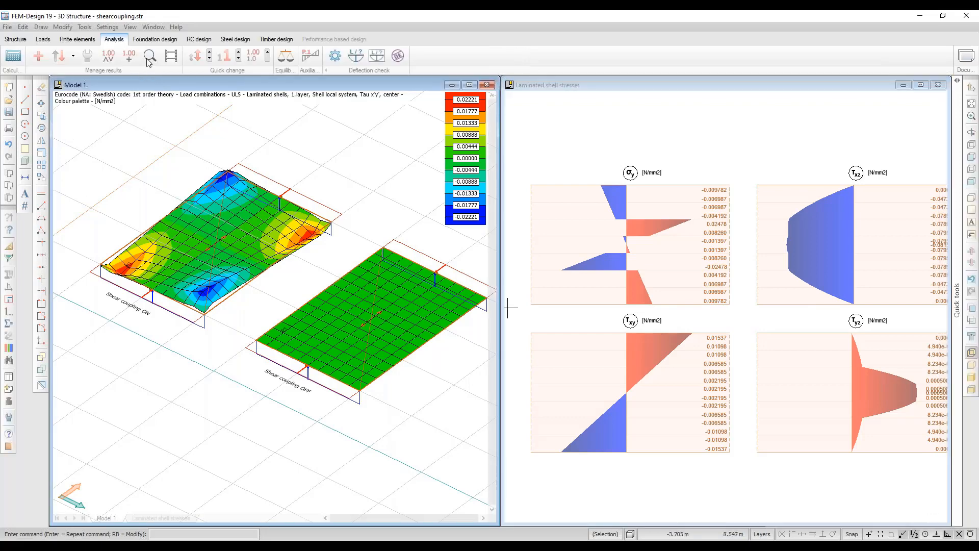
# Inspect detailed stresses at point PT_1 on slab TP.2, with τxy around ±0.09654 N/mm2, then close the sheet.
pyautogui.click(149, 57)
pyautogui.click(283, 332)
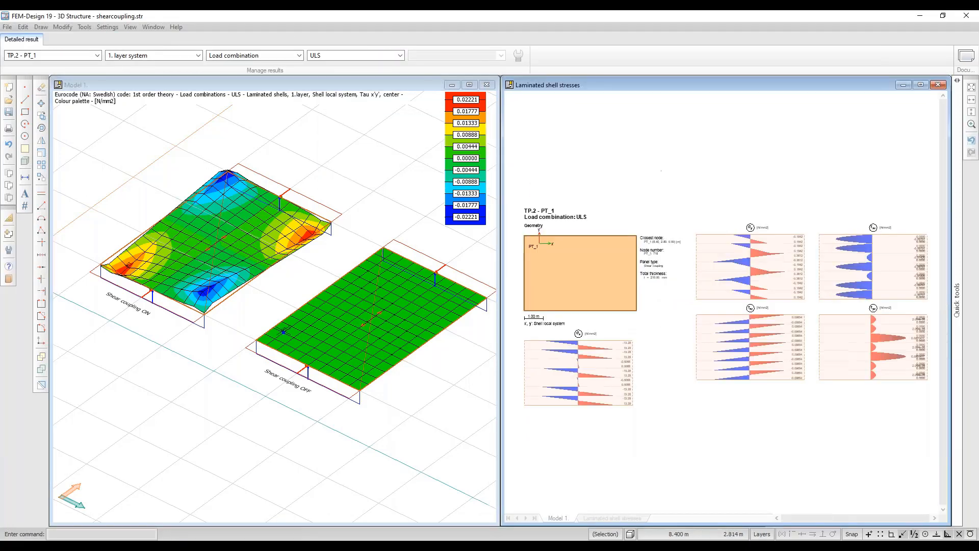
pyautogui.press('Escape')
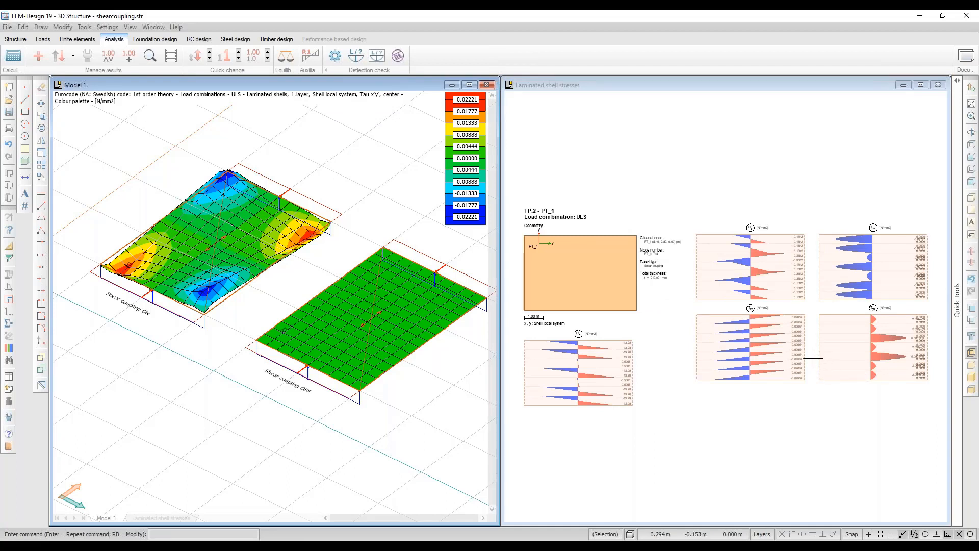
pyautogui.click(782, 337)
pyautogui.scroll(3, 764, 337)
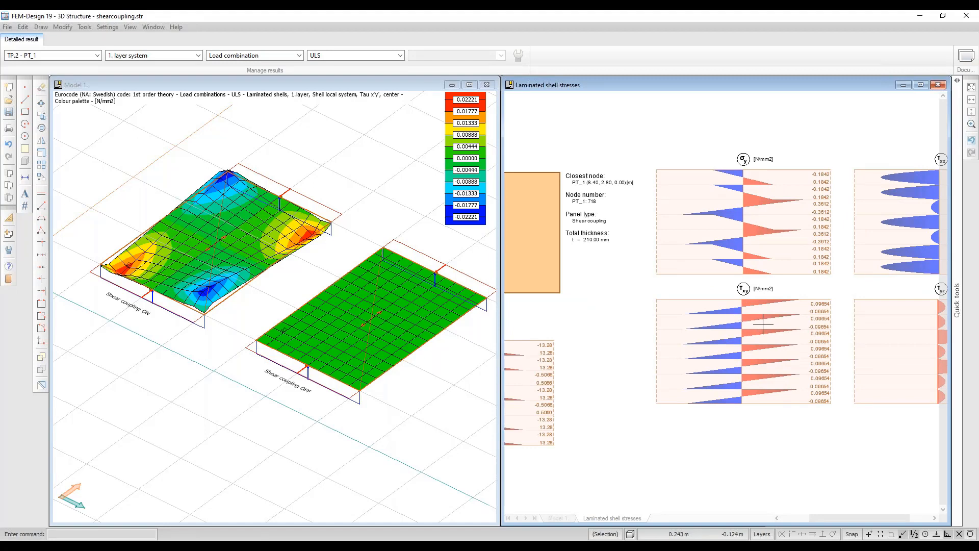
pyautogui.click(939, 84)
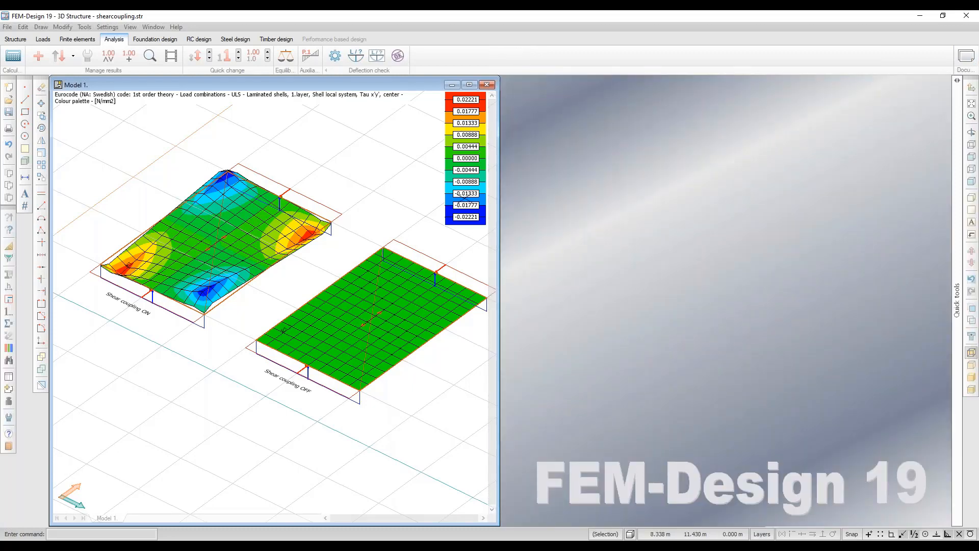
# Maximize the Model 1 window and open recent plate.str without saving shearcoupling.str.
pyautogui.click(469, 85)
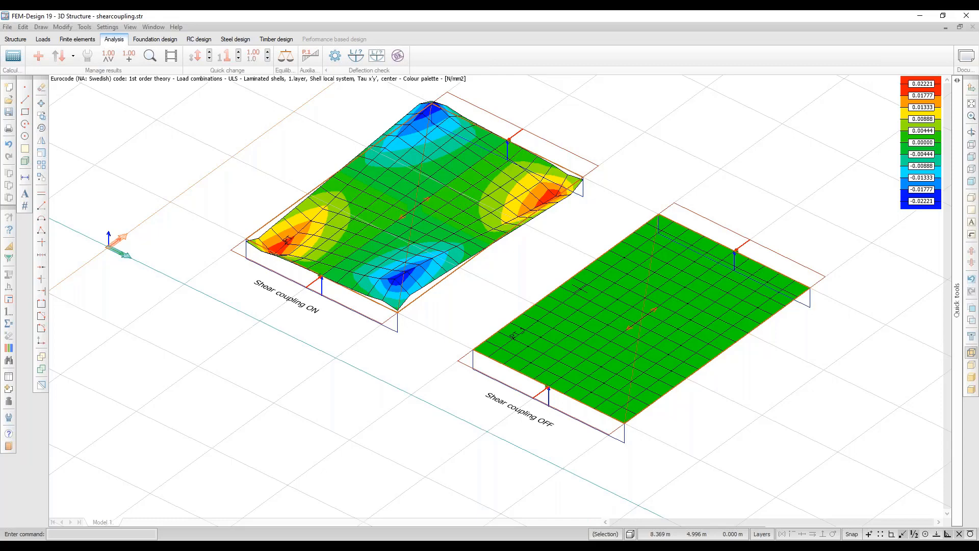
pyautogui.click(7, 27)
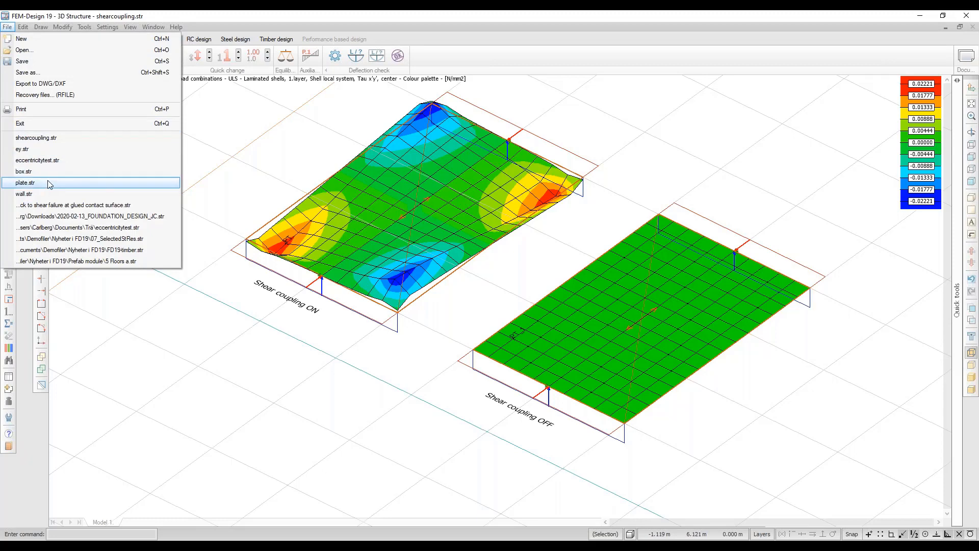
pyautogui.click(30, 182)
pyautogui.click(492, 256)
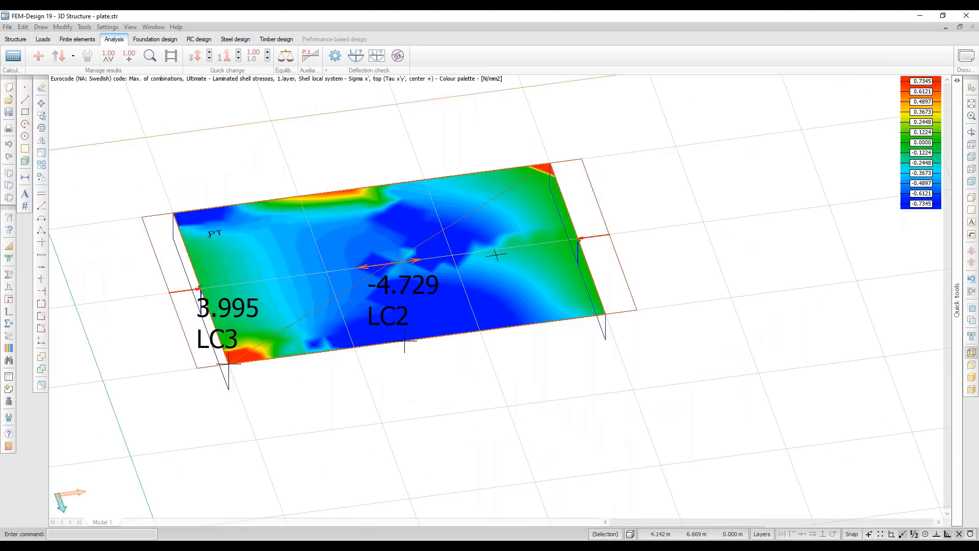
# Bring the Quick tools panel back beside the loaded plate.str Sigma x' plot.
pyautogui.moveTo(495, 253)
pyautogui.click(958, 80)
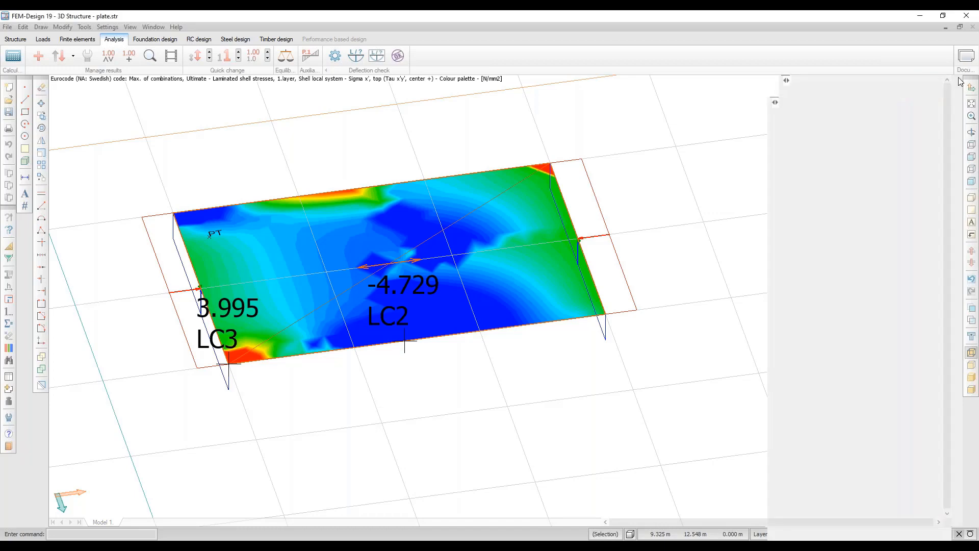
# List Laminated shell stresses under Maximum of load combinations and start a Detailed result query.
pyautogui.click(830, 162)
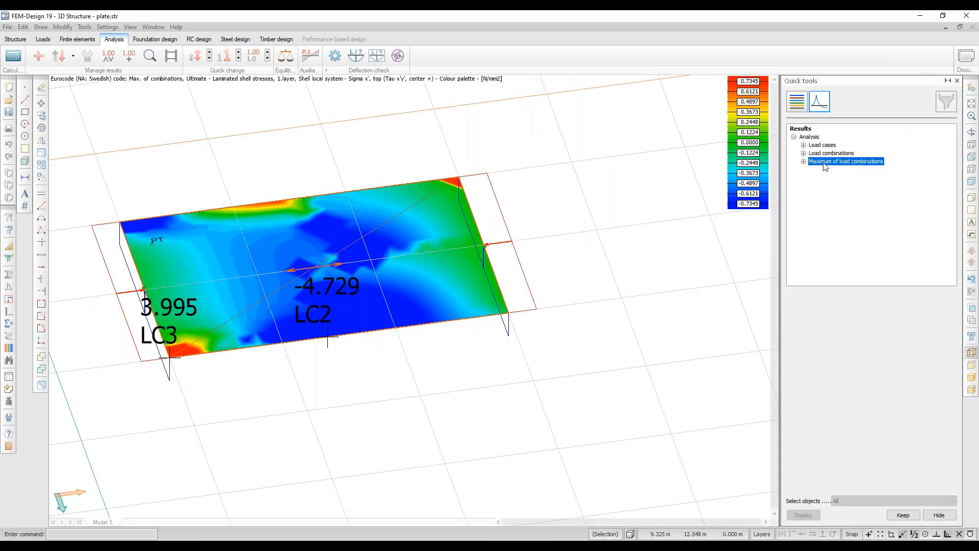
pyautogui.click(804, 161)
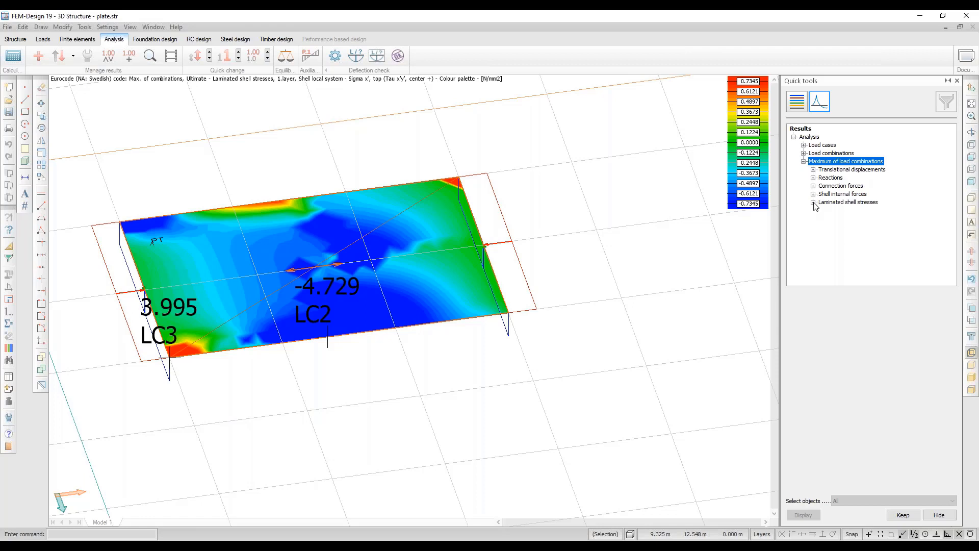
pyautogui.click(813, 202)
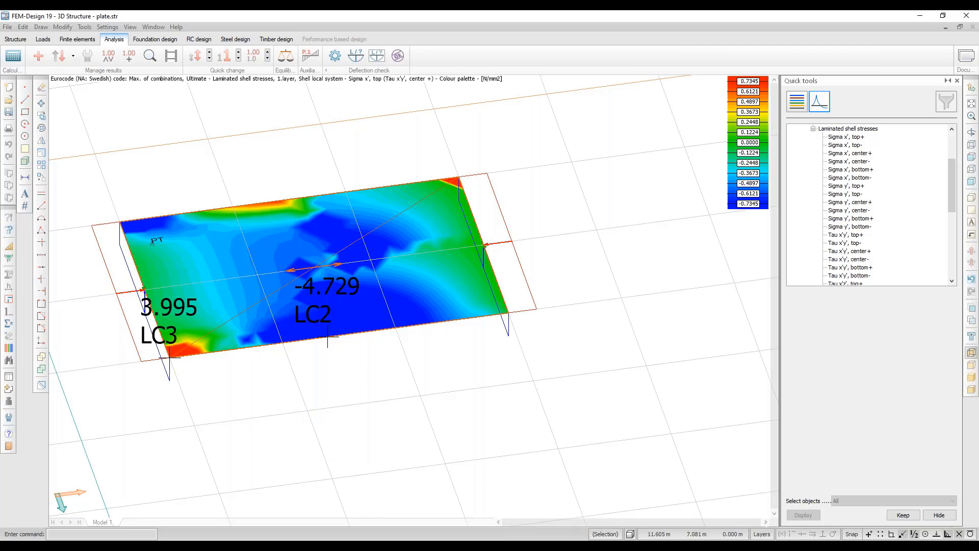
pyautogui.click(148, 56)
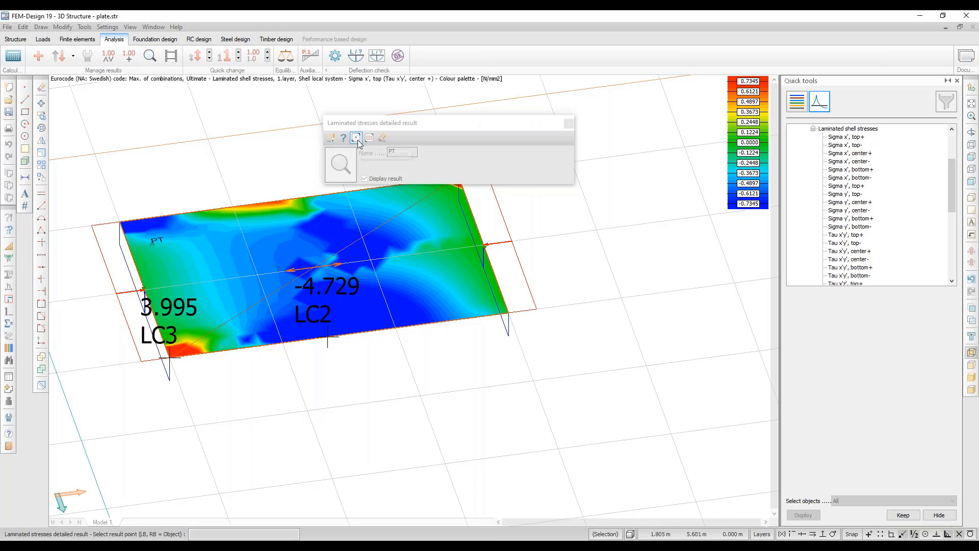
# Place result point PT on panel TP.1 and check the point and Shell local system options.
pyautogui.click(153, 243)
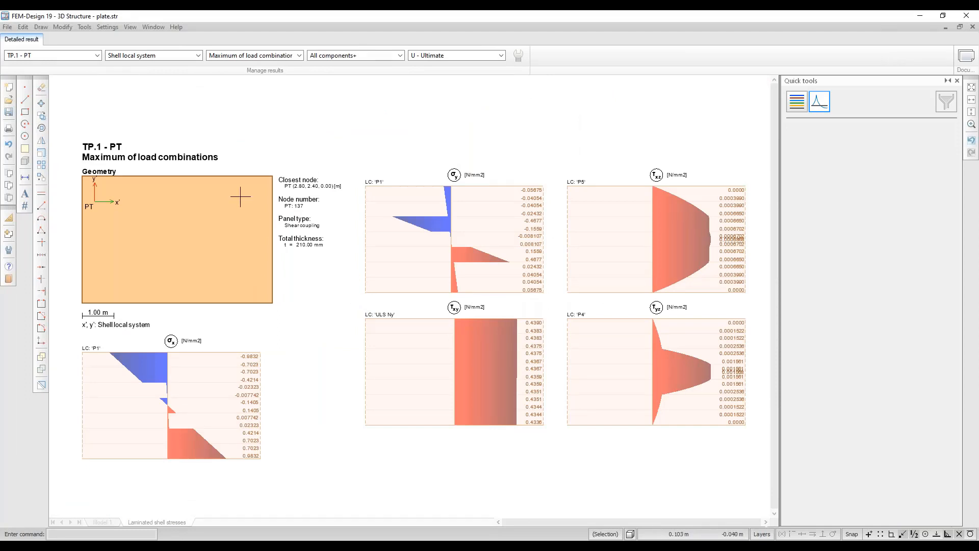
pyautogui.click(98, 55)
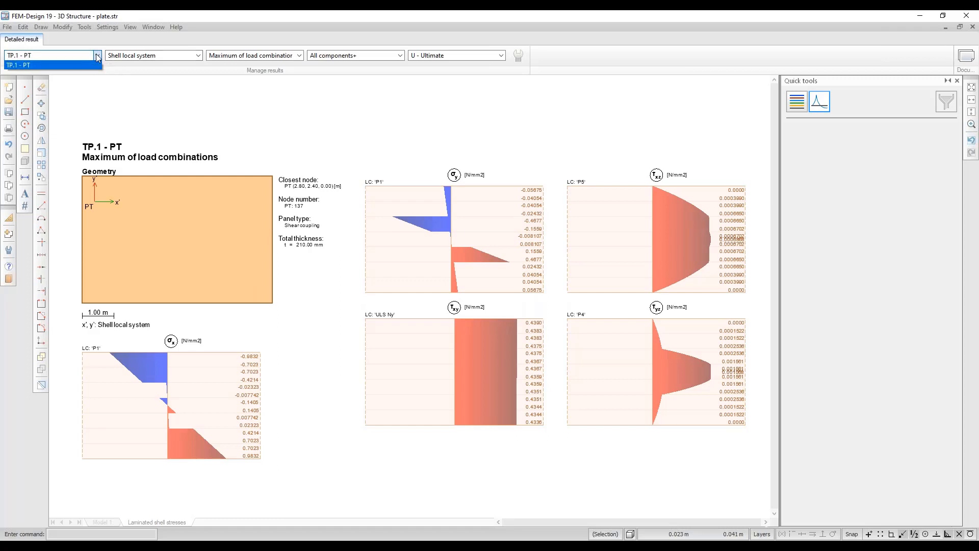
pyautogui.click(196, 55)
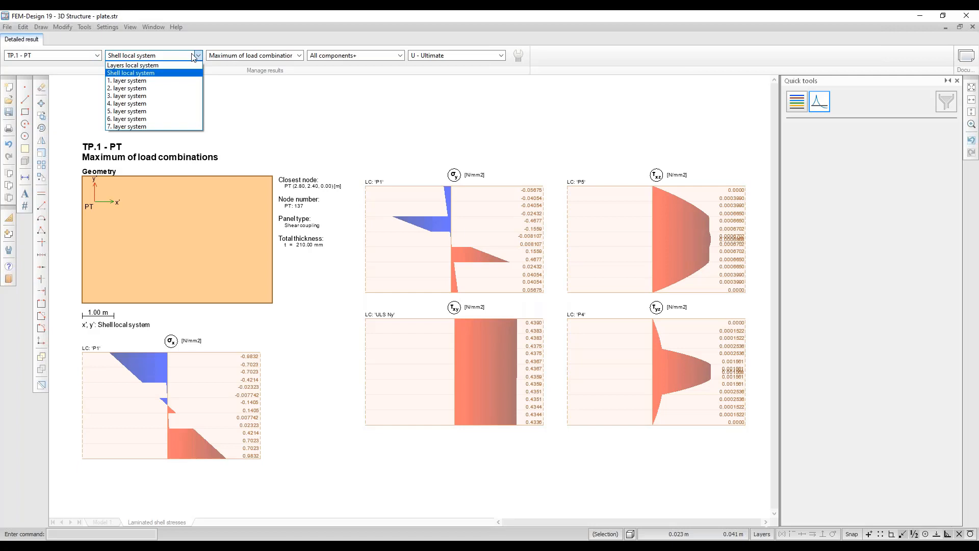
pyautogui.click(159, 81)
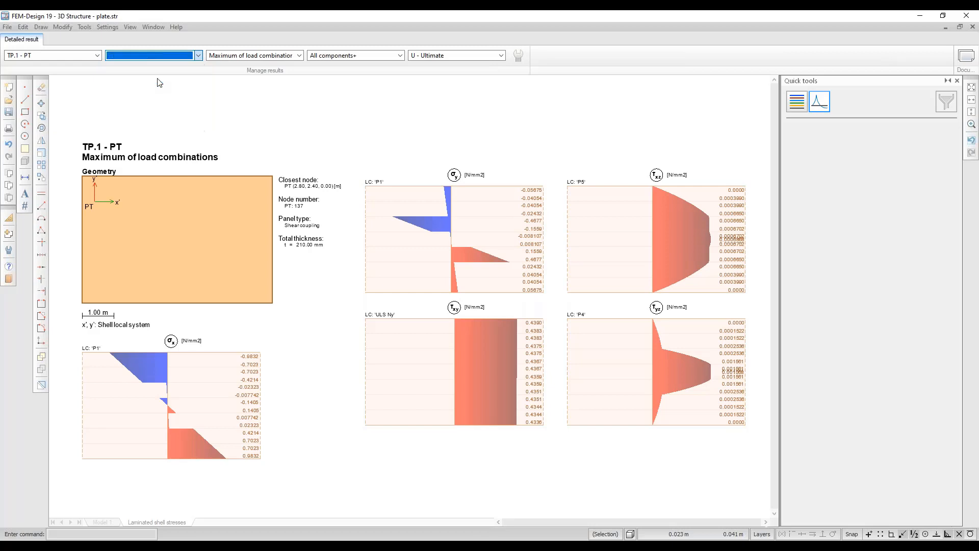
pyautogui.click(197, 56)
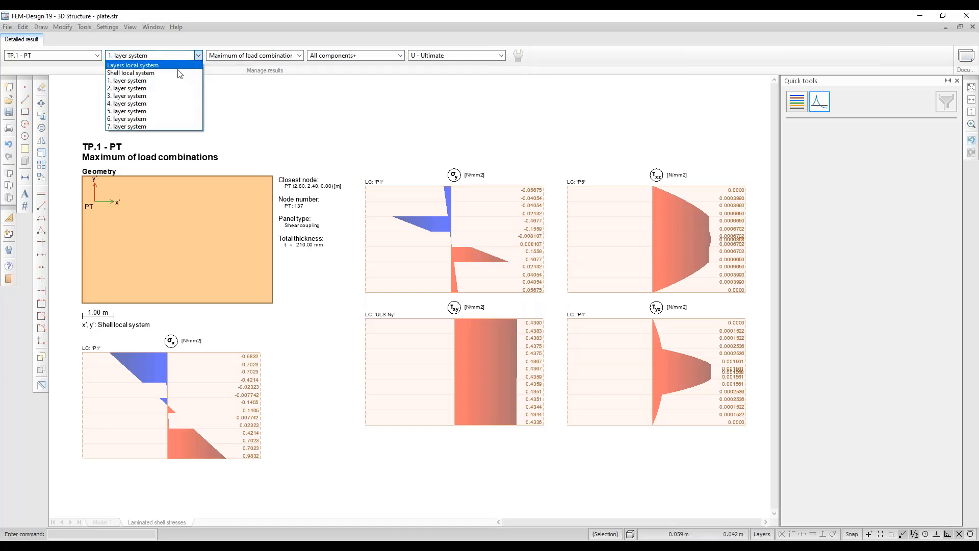
pyautogui.click(153, 88)
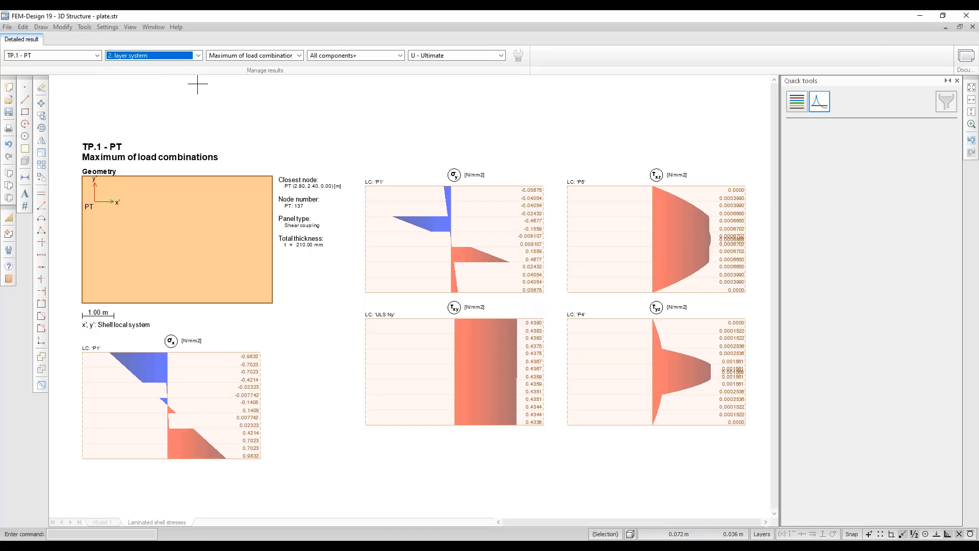
pyautogui.click(198, 55)
pyautogui.click(173, 103)
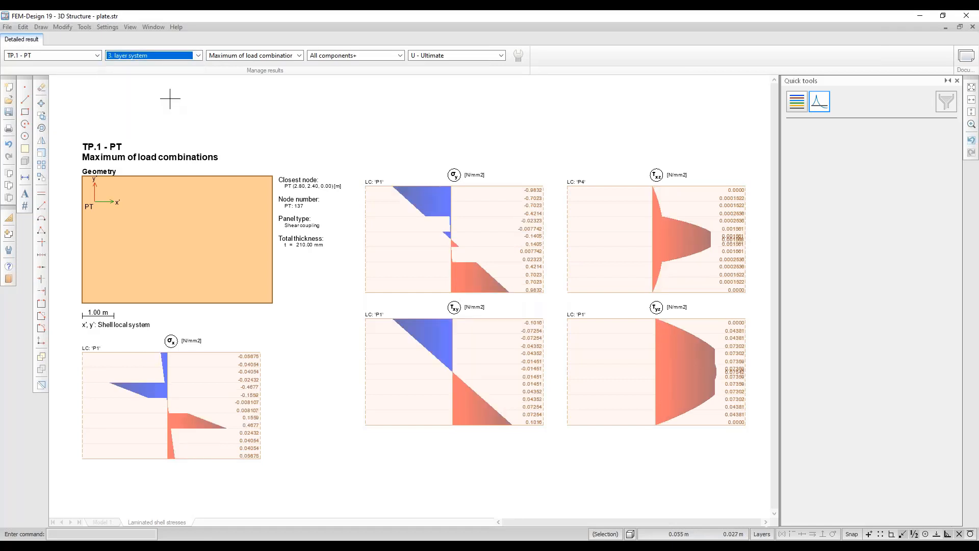
pyautogui.click(198, 56)
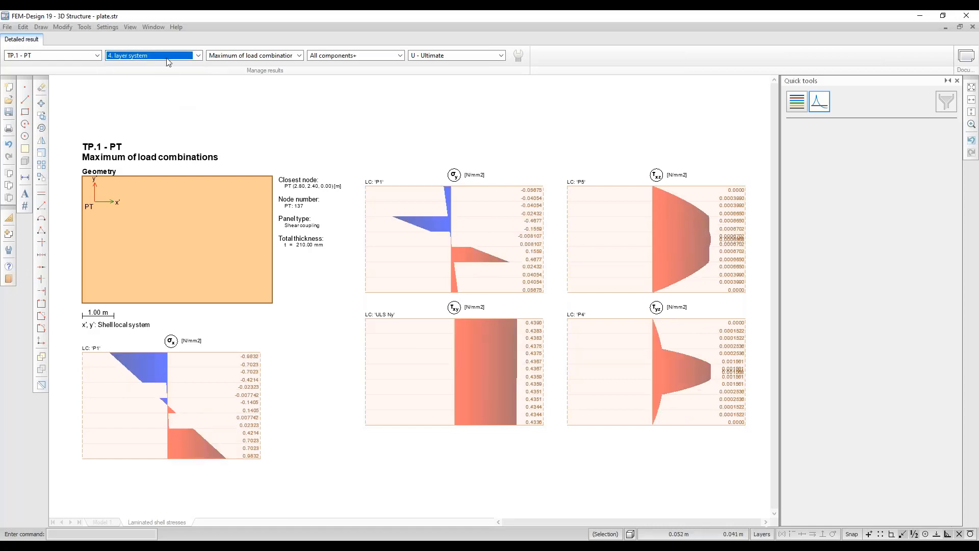
pyautogui.click(161, 55)
pyautogui.click(162, 110)
pyautogui.click(155, 55)
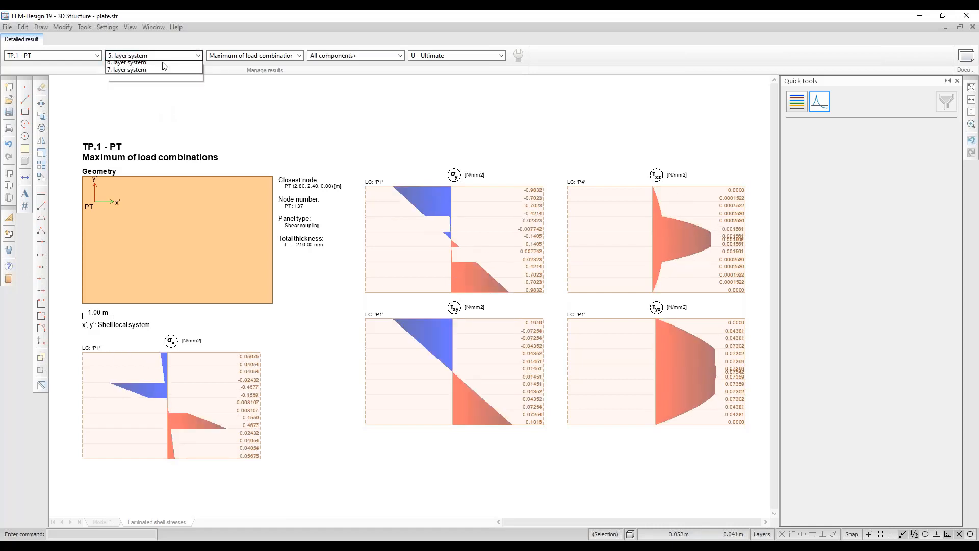
pyautogui.click(158, 110)
pyautogui.click(156, 56)
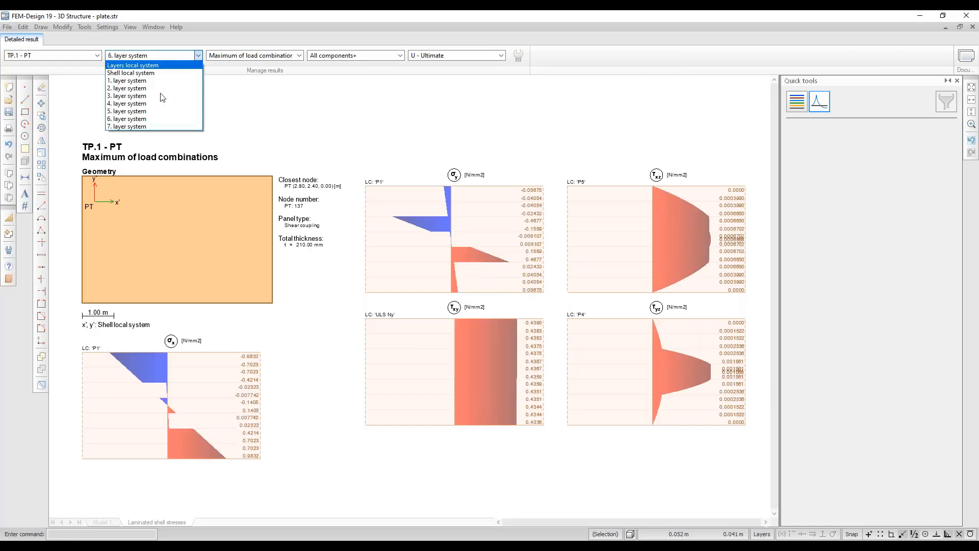
pyautogui.click(156, 124)
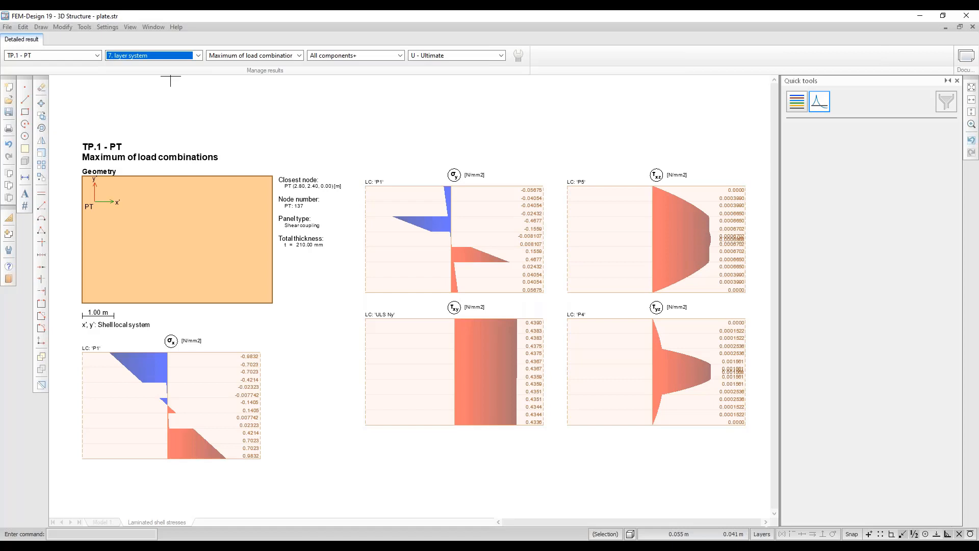
pyautogui.click(157, 56)
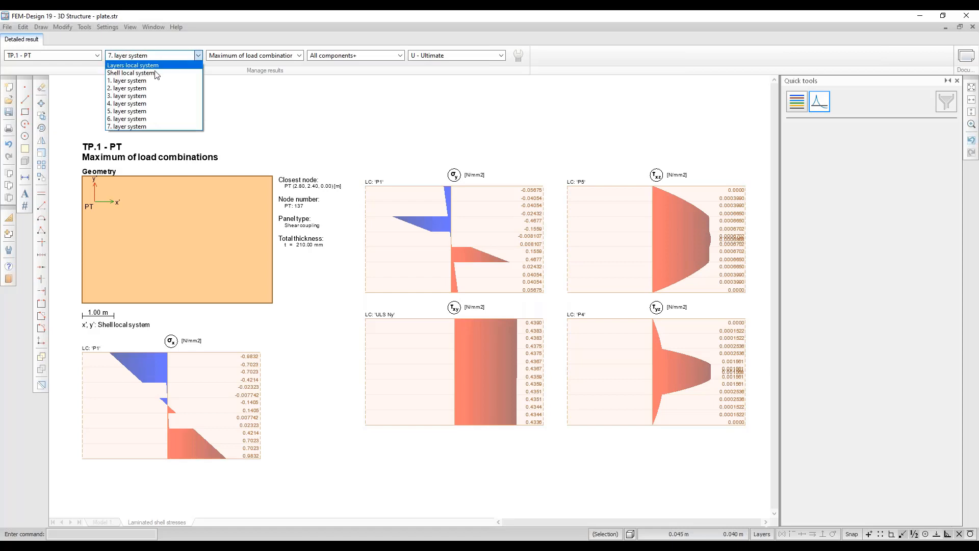
pyautogui.click(156, 72)
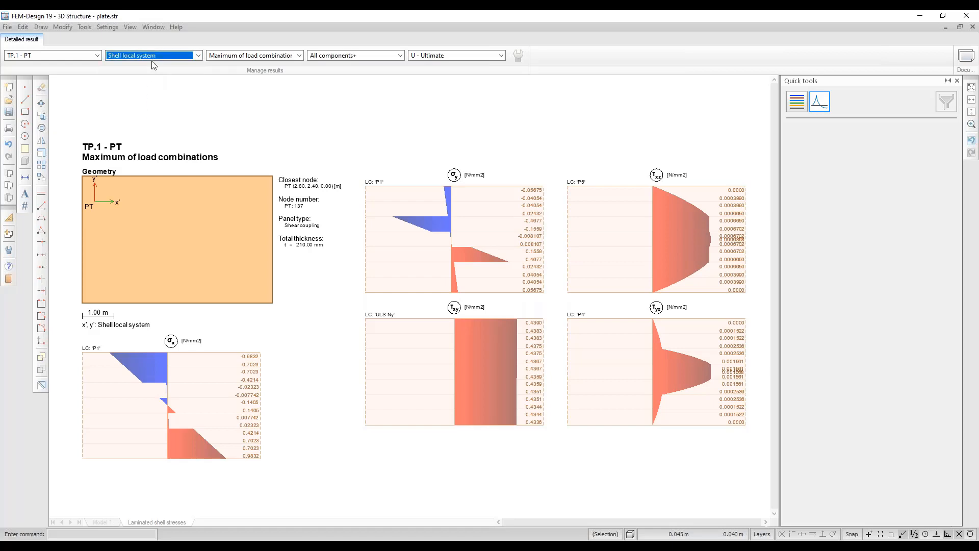
pyautogui.click(152, 57)
pyautogui.click(148, 96)
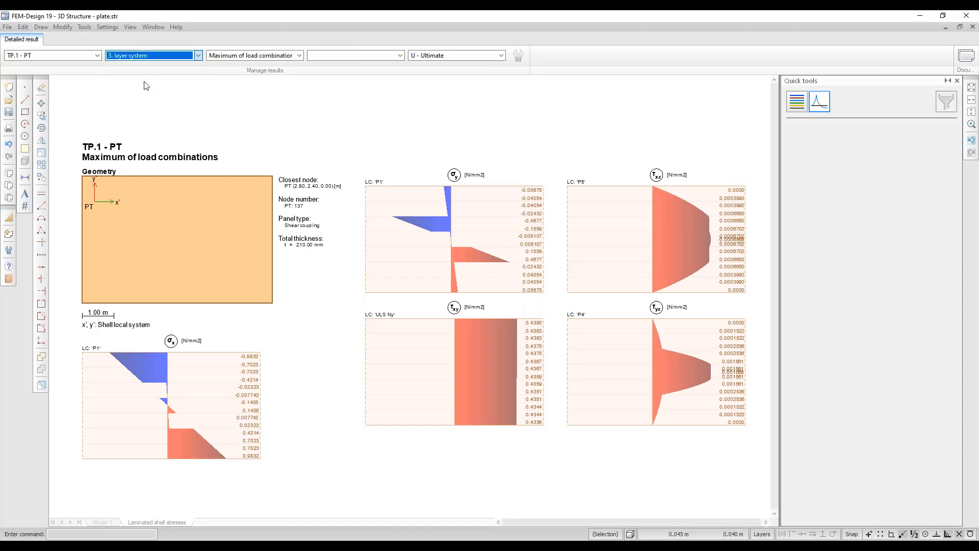
pyautogui.click(149, 56)
pyautogui.click(146, 111)
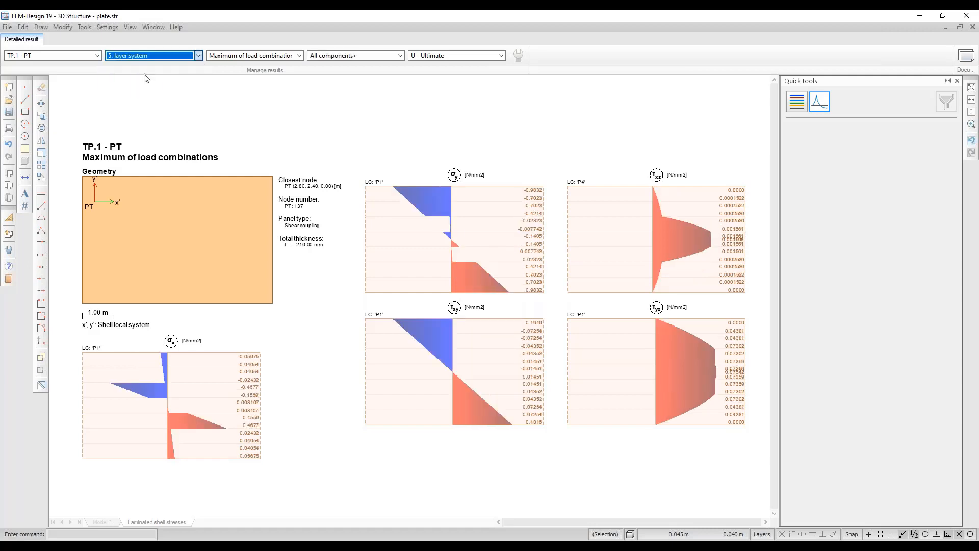
pyautogui.click(148, 56)
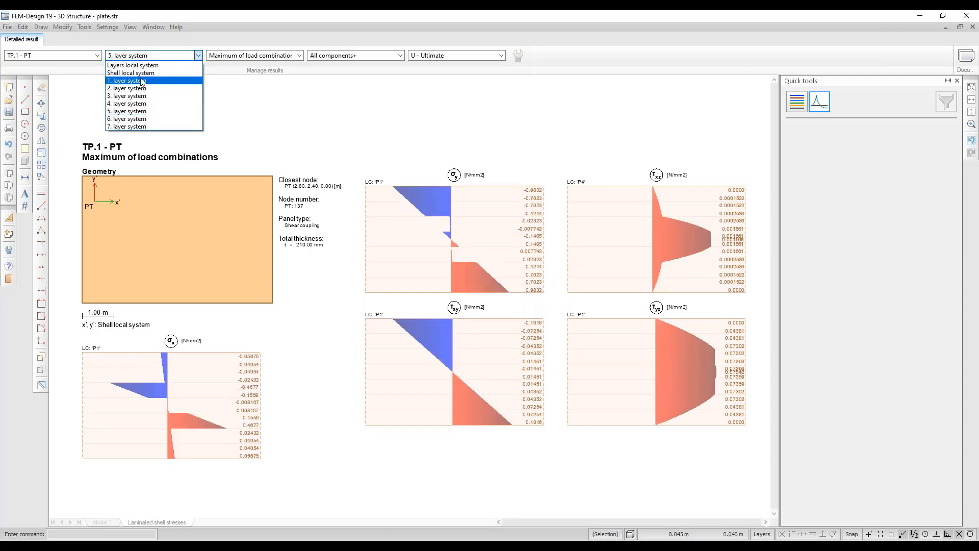
pyautogui.click(142, 74)
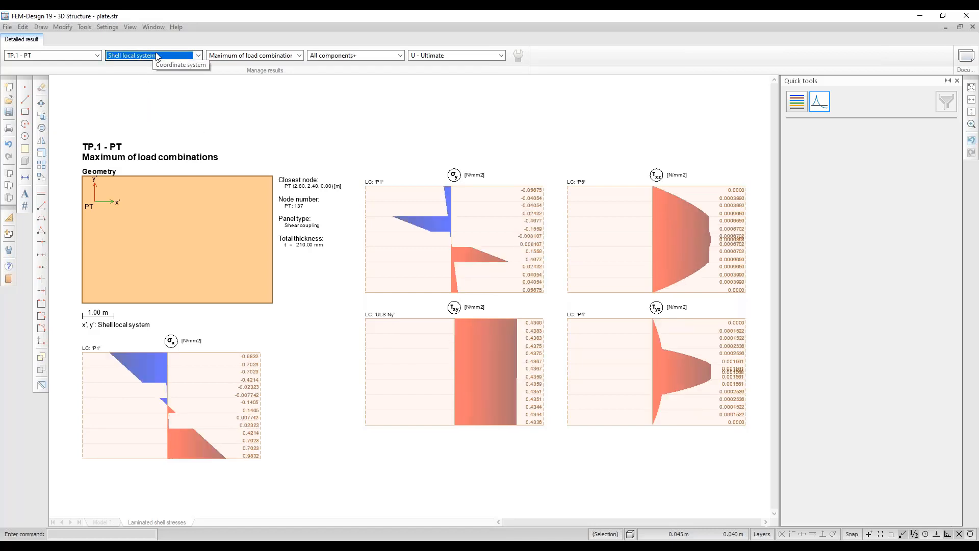
pyautogui.click(264, 55)
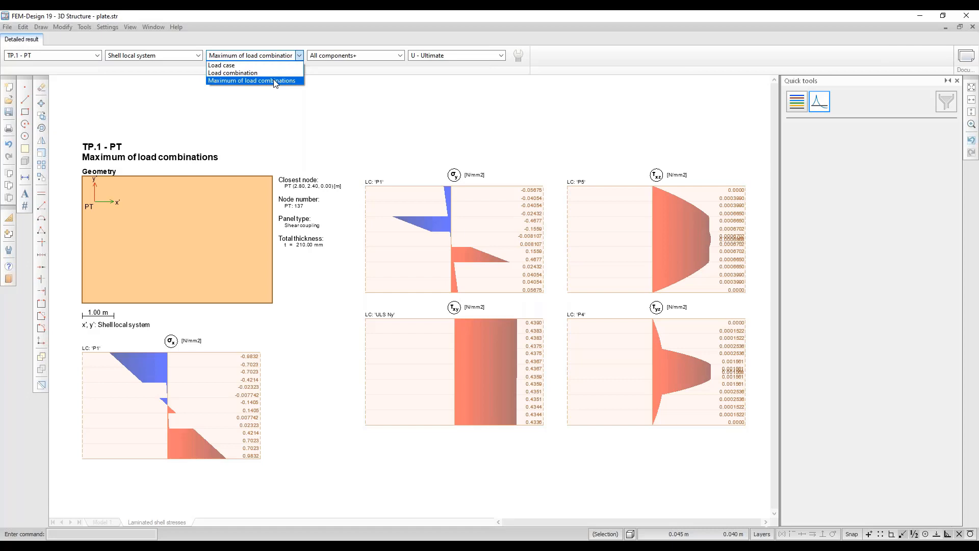
pyautogui.click(275, 81)
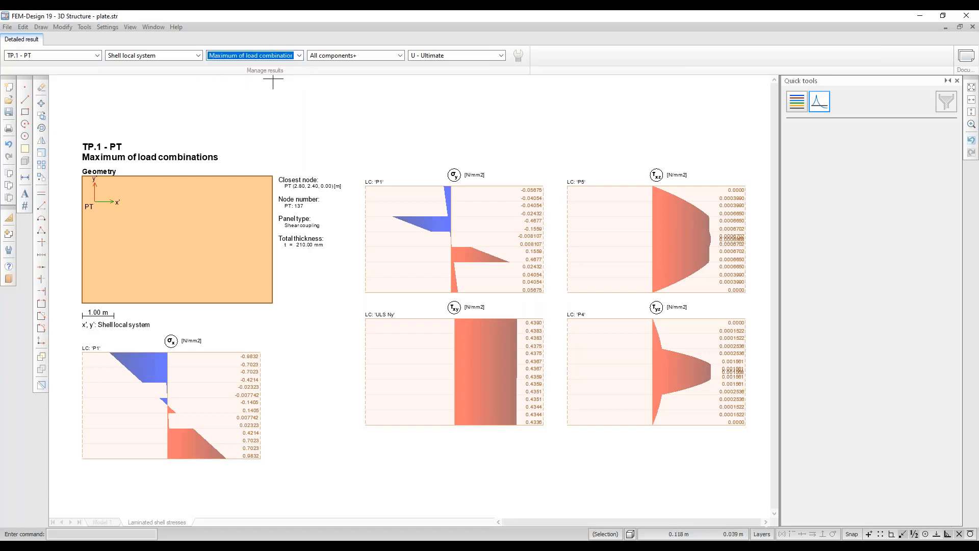
pyautogui.click(400, 56)
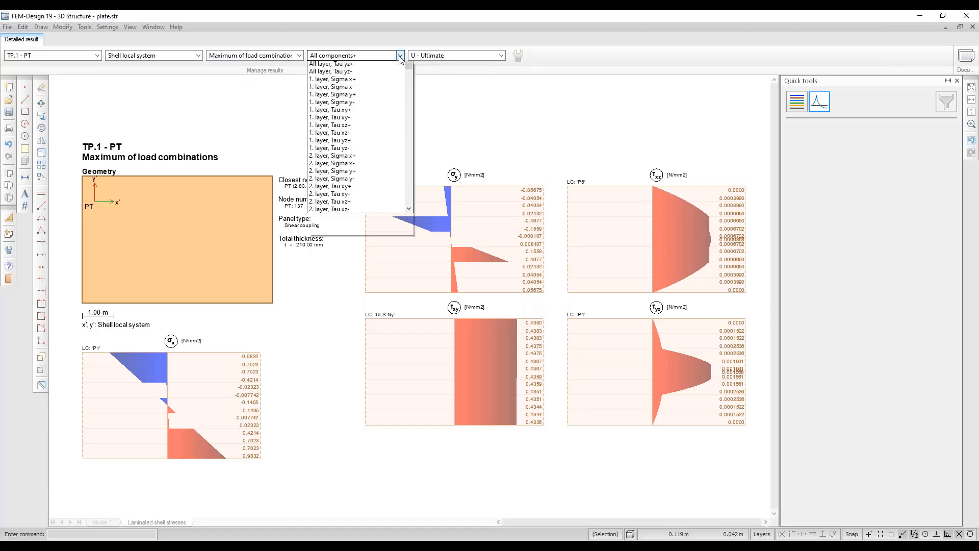
pyautogui.click(400, 56)
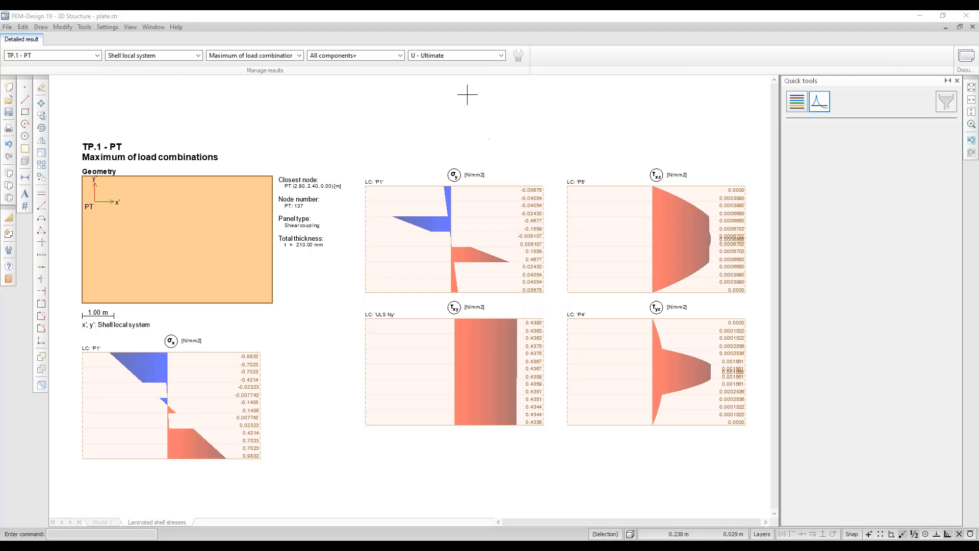
pyautogui.click(390, 56)
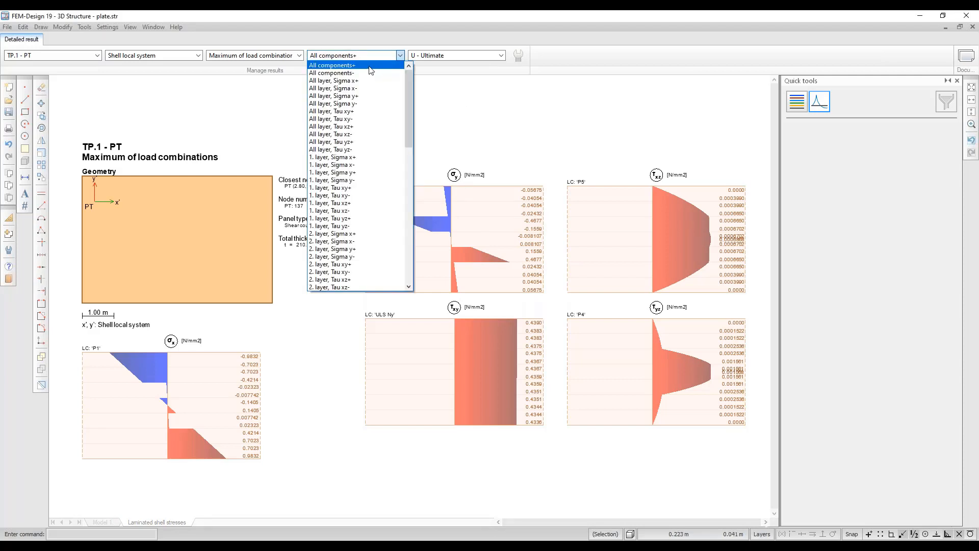
pyautogui.click(371, 66)
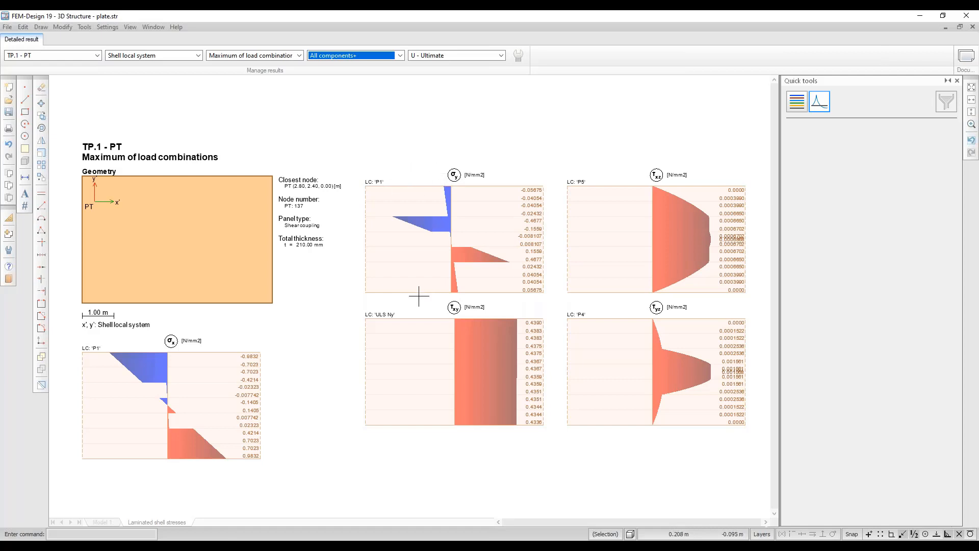
pyautogui.scroll(1, 396, 319)
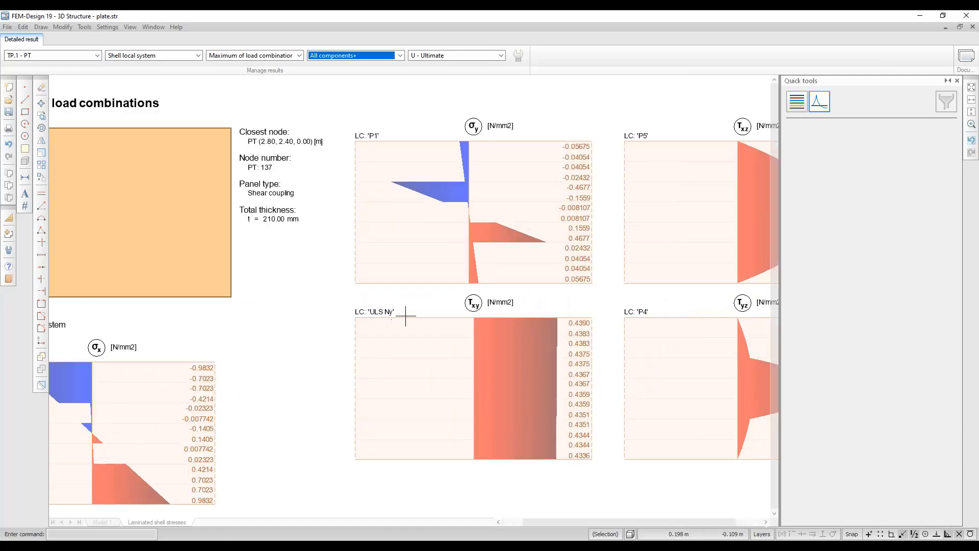
pyautogui.scroll(-1, 468, 310)
pyautogui.moveTo(578, 300); pyautogui.dragTo(518, 308, button='middle')
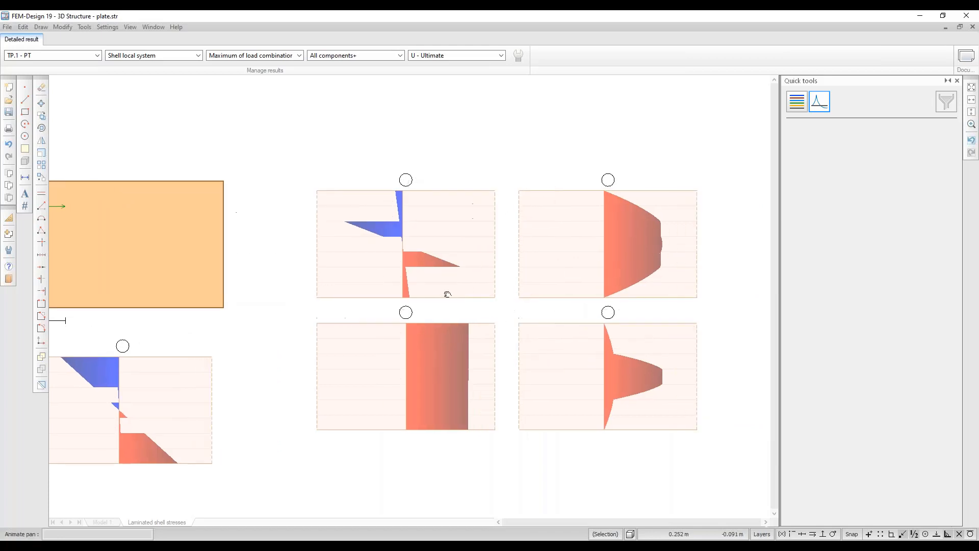
pyautogui.moveTo(446, 290); pyautogui.dragTo(489, 291, button='middle')
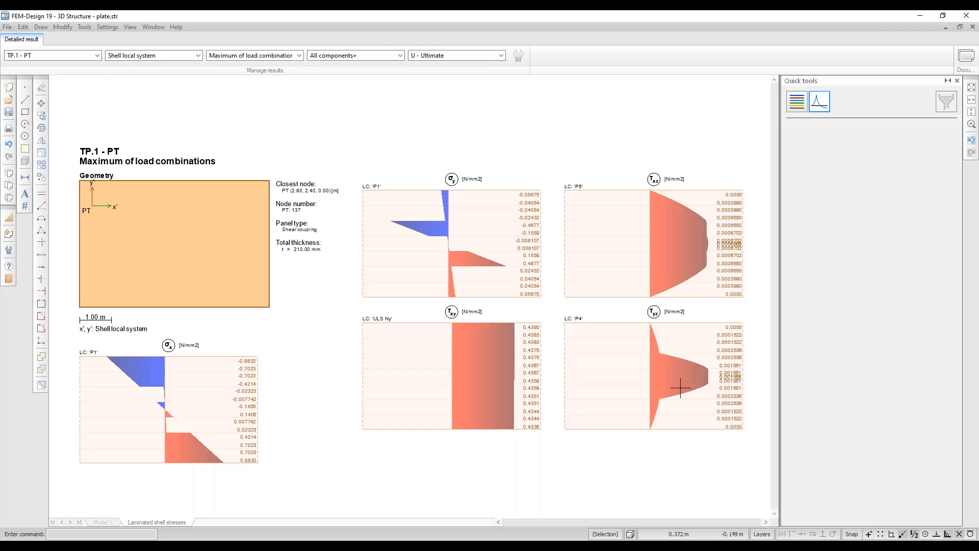
# Show All layer Sigma x+, then 2. layer Sigma x+ stresses, and close the detailed sheet.
pyautogui.click(382, 57)
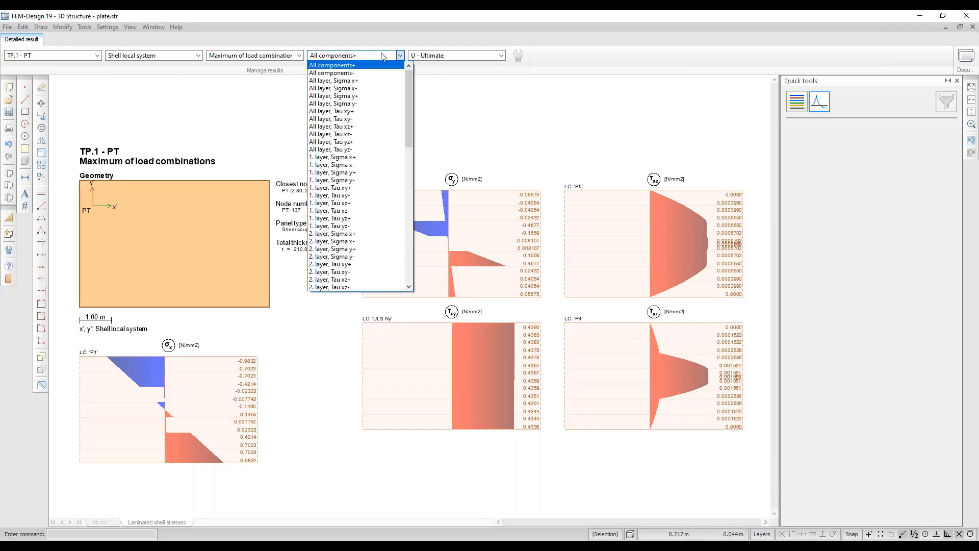
pyautogui.click(357, 81)
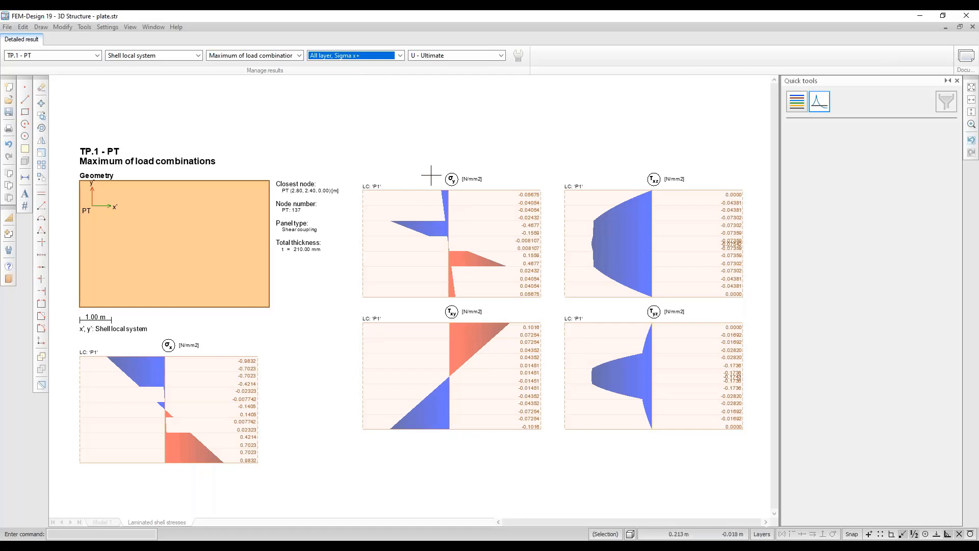
pyautogui.moveTo(560, 250); pyautogui.dragTo(554, 230, button='middle')
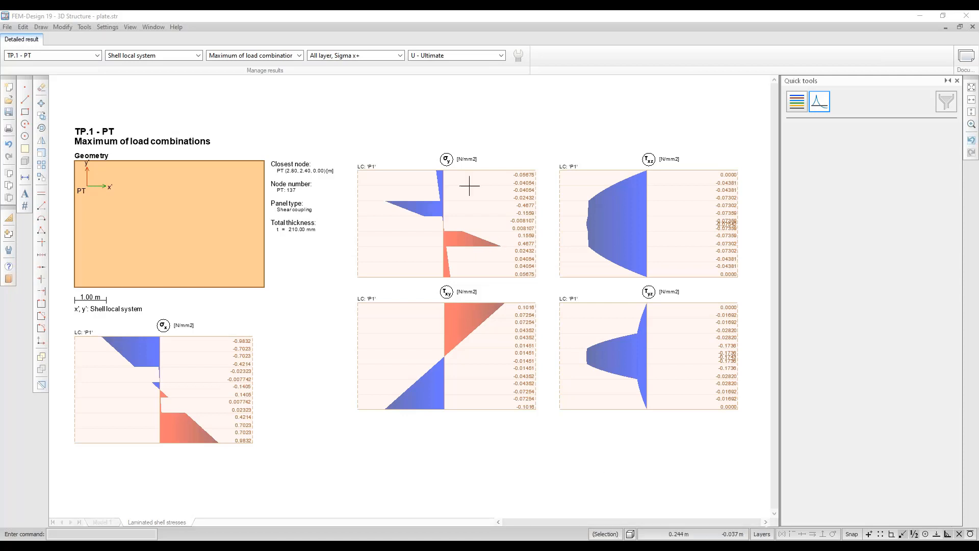
pyautogui.click(390, 55)
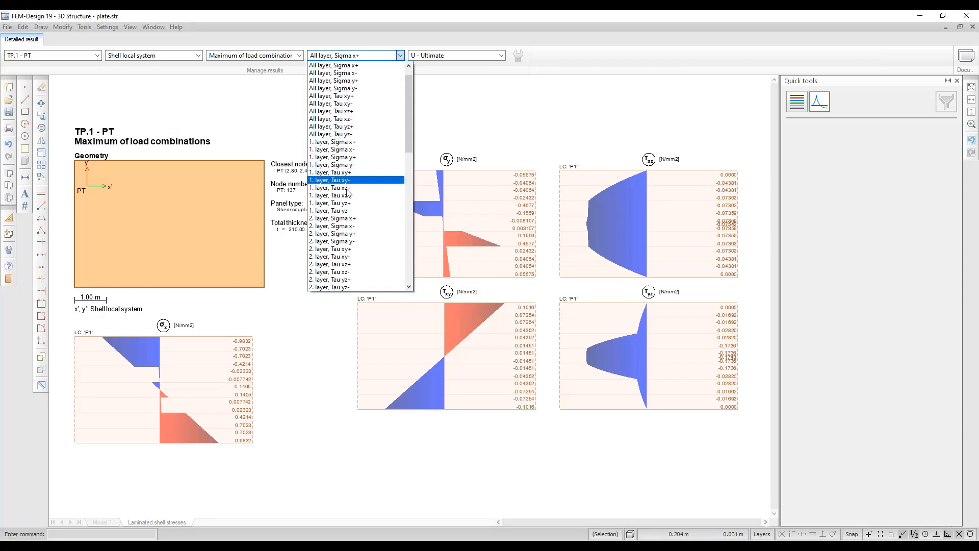
pyautogui.click(339, 219)
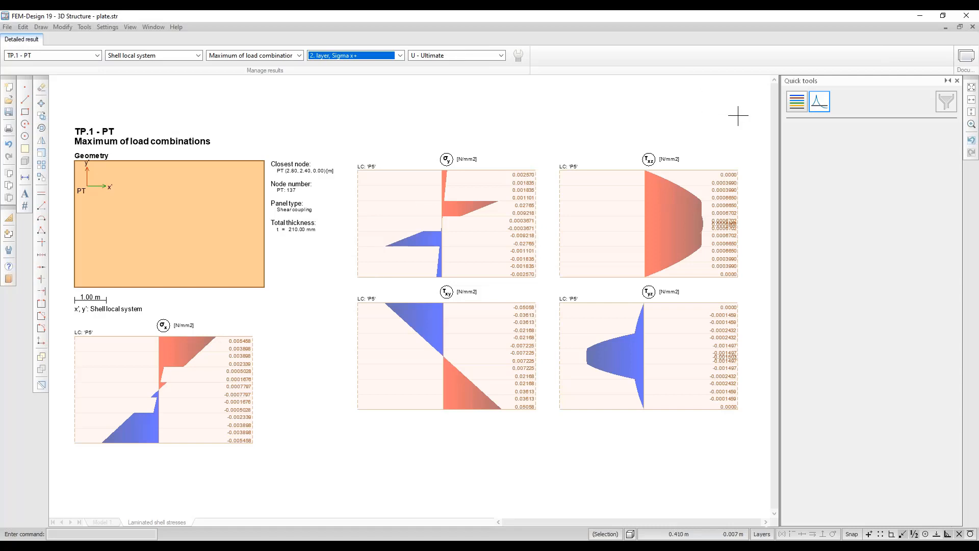
pyautogui.click(972, 27)
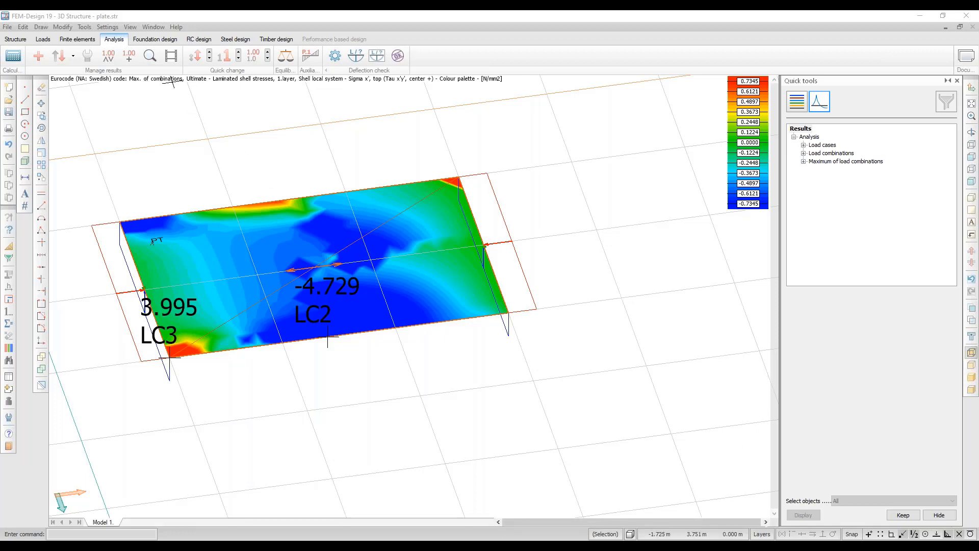
pyautogui.click(150, 55)
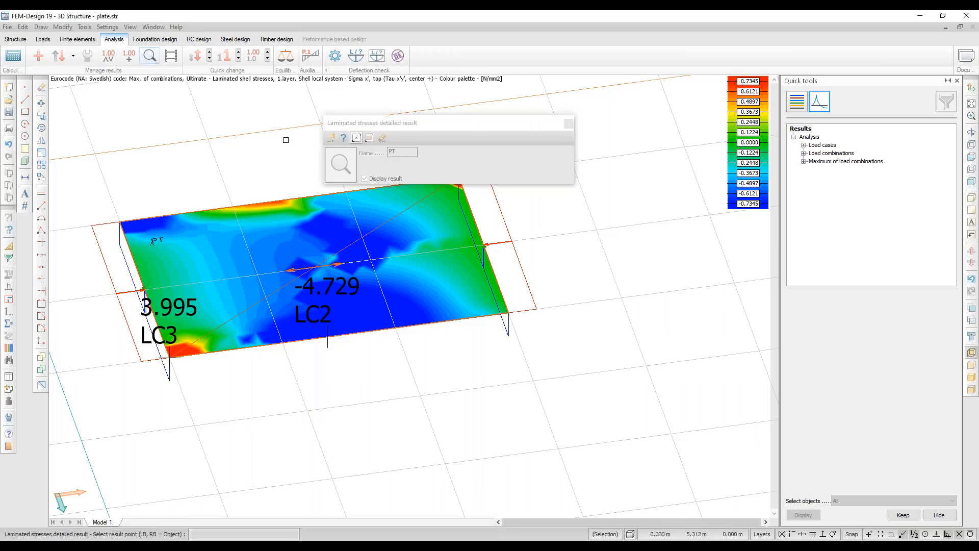
pyautogui.click(369, 138)
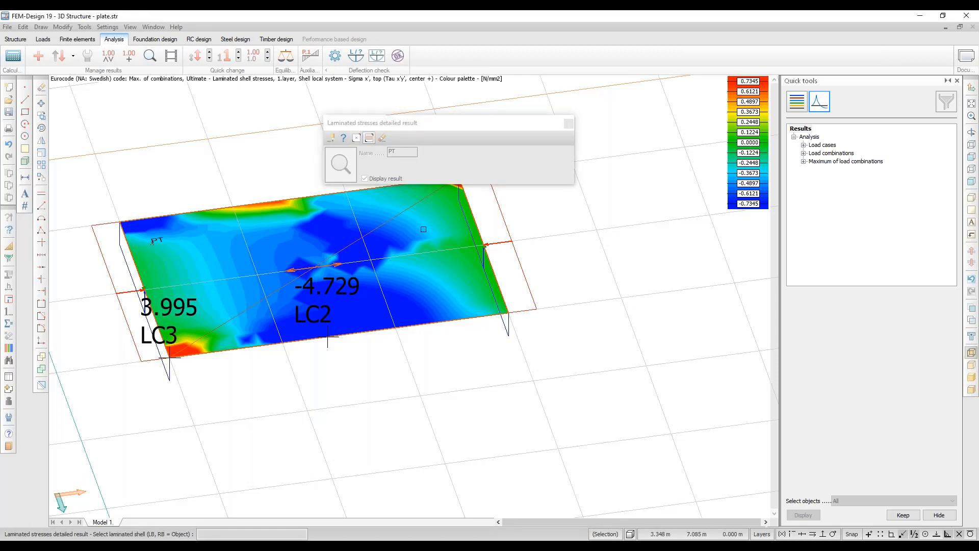
pyautogui.click(328, 337)
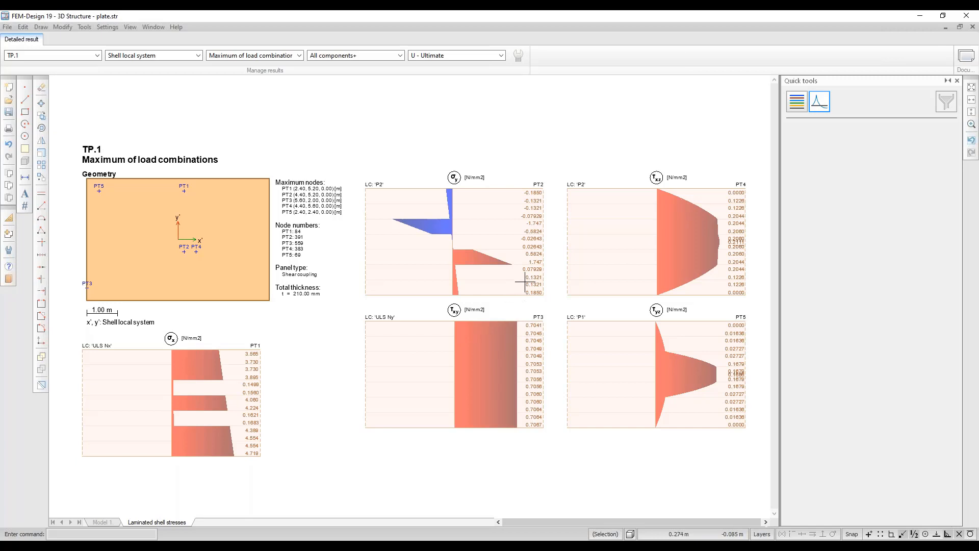
pyautogui.click(972, 26)
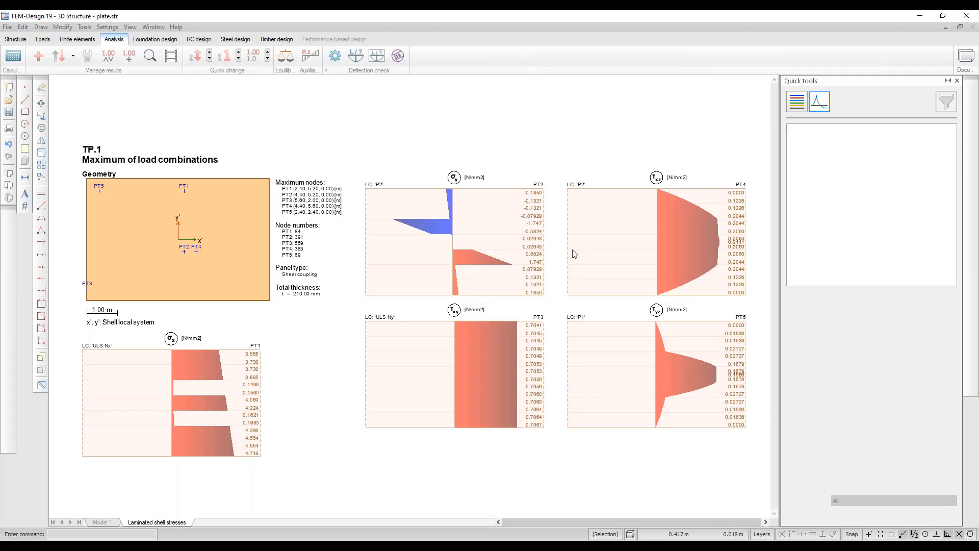
# Open box.str without saving the plate model and orbit the box into view.
pyautogui.click(7, 26)
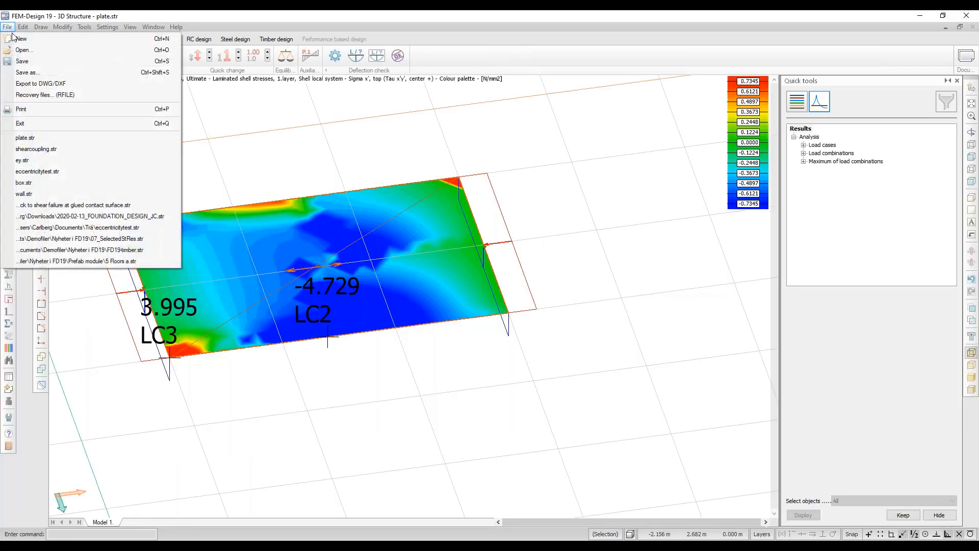
pyautogui.click(48, 183)
pyautogui.click(493, 256)
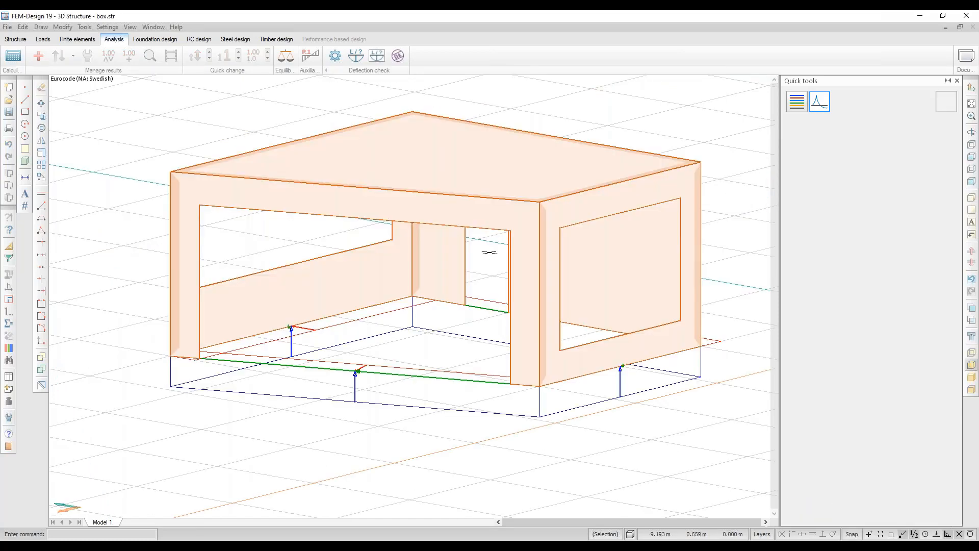
pyautogui.moveTo(511, 184); pyautogui.dragTo(327, 203, button='middle')
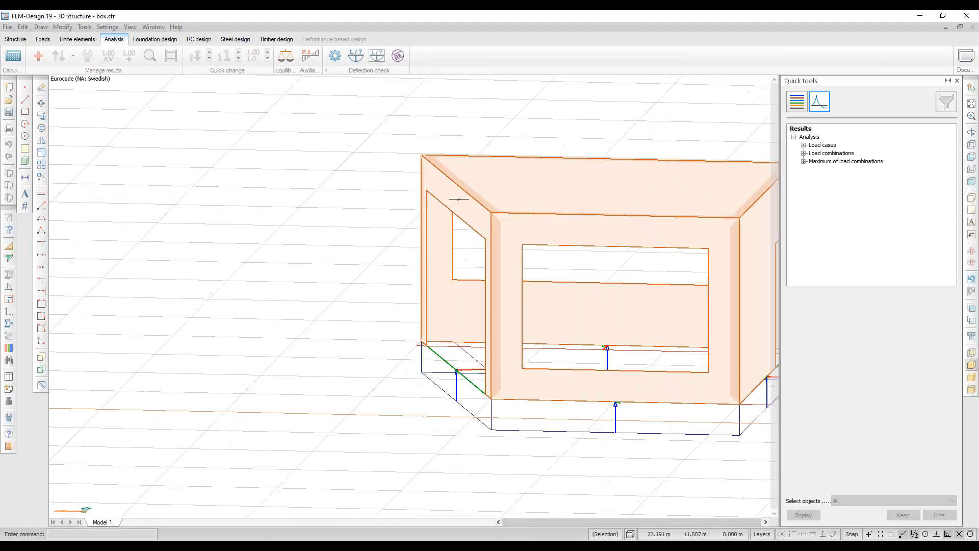
pyautogui.moveTo(604, 223); pyautogui.dragTo(505, 254, button='middle')
pyautogui.keyDown('shift'); pyautogui.moveTo(585, 231); pyautogui.dragTo(142, 104, button='middle'); pyautogui.keyUp('shift')
# Review the box's Q roof and H wind load cases and the load combinations table.
pyautogui.click(43, 39)
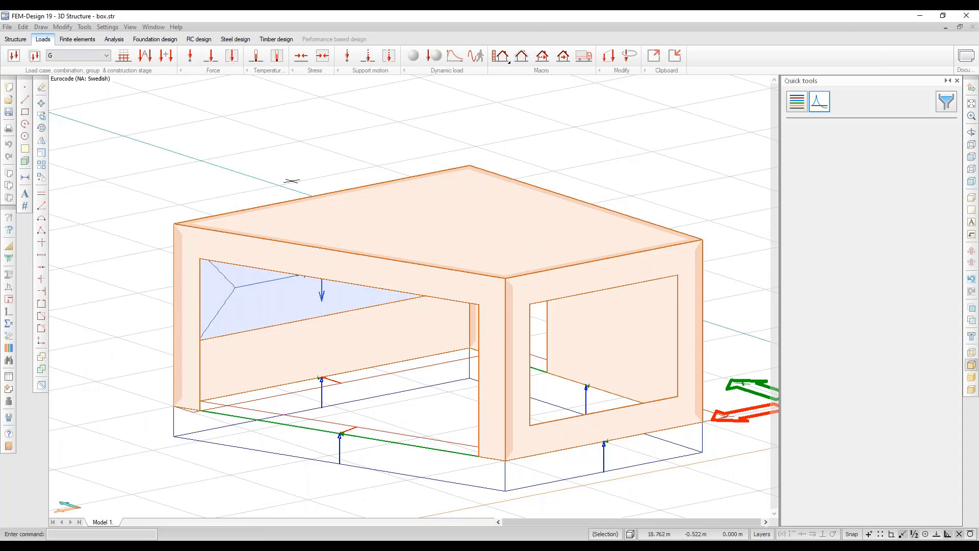
pyautogui.moveTo(476, 260); pyautogui.dragTo(532, 249, button='middle')
pyautogui.keyDown('shift'); pyautogui.moveTo(355, 221); pyautogui.dragTo(479, 229, button='middle'); pyautogui.keyUp('shift')
pyautogui.click(63, 57)
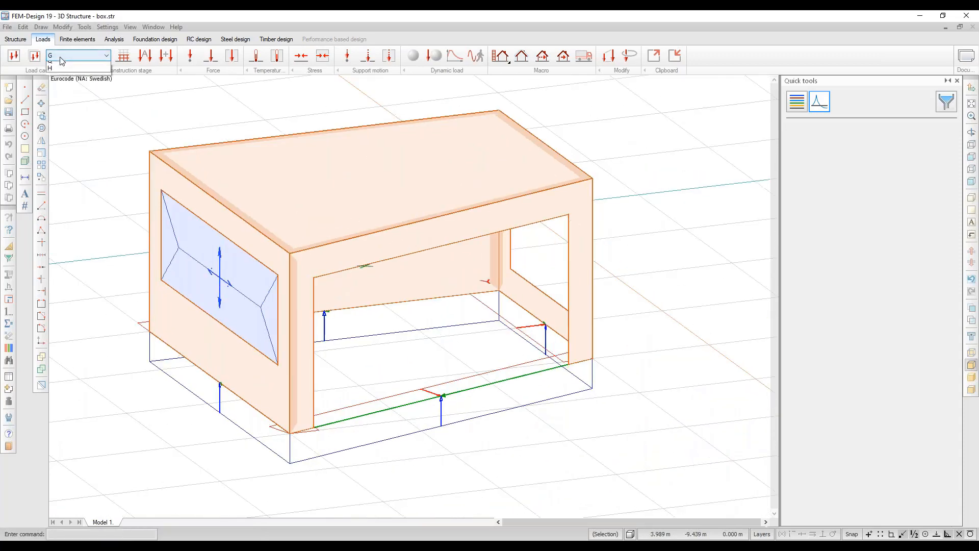
pyautogui.click(62, 74)
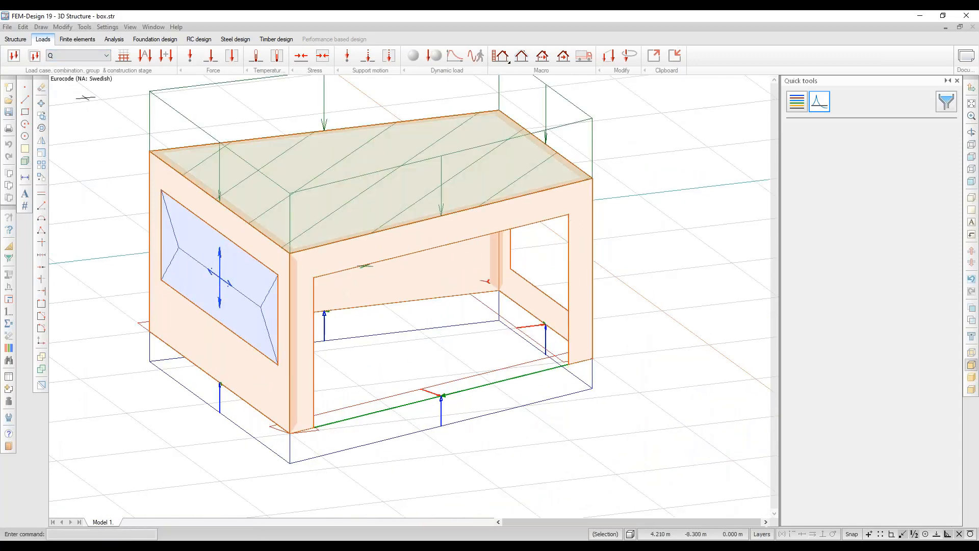
pyautogui.click(76, 55)
pyautogui.click(65, 80)
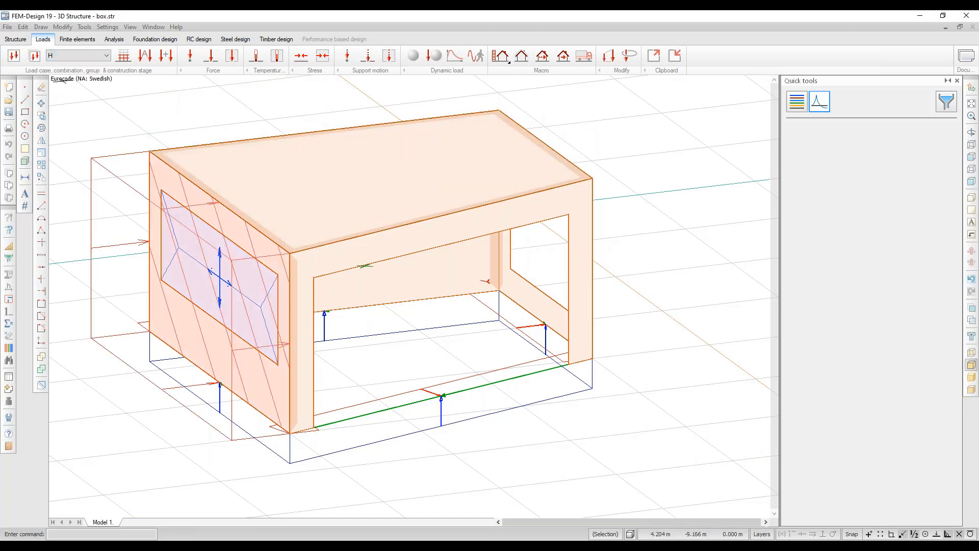
pyautogui.click(165, 55)
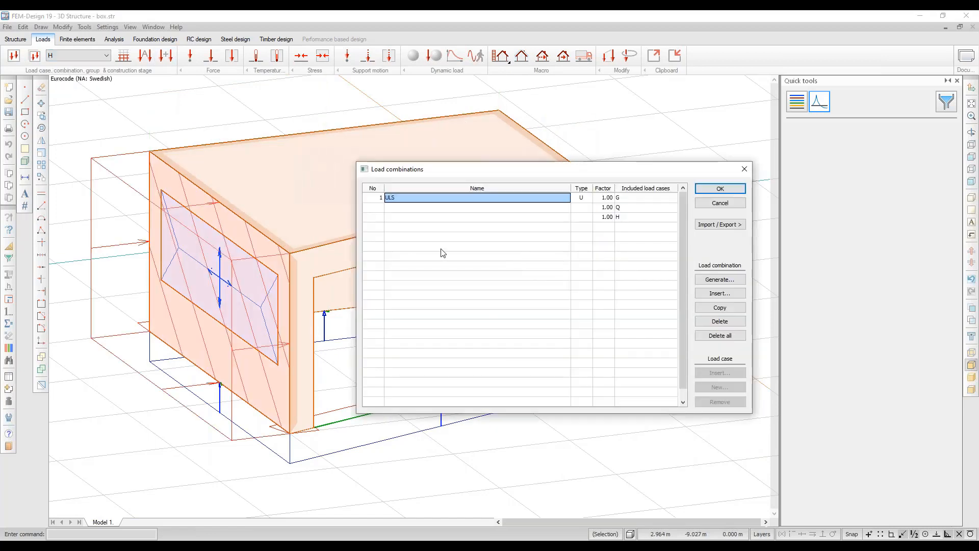
pyautogui.click(114, 40)
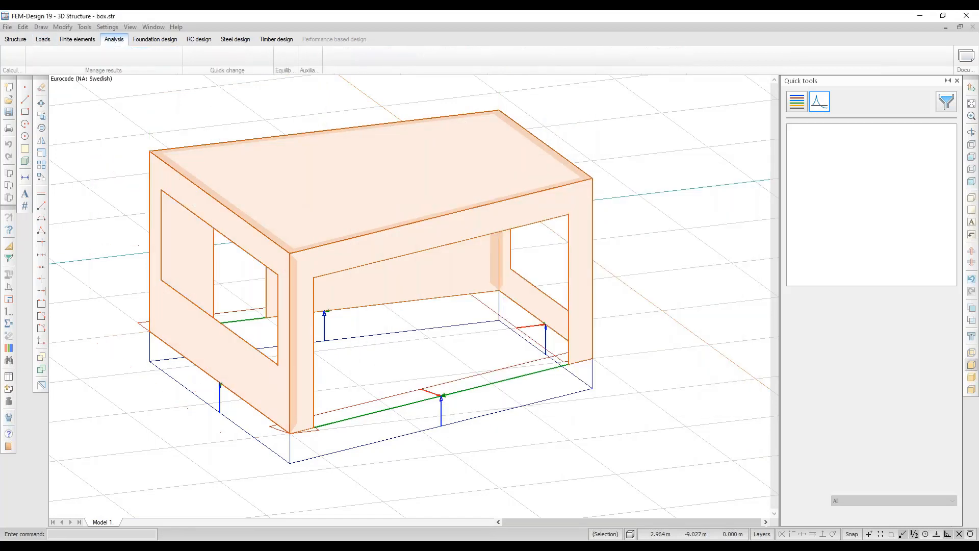
# Display CLT panel utilization and set Calculations to design-check all elements against load combinations.
pyautogui.moveTo(400, 230); pyautogui.dragTo(222, 218)
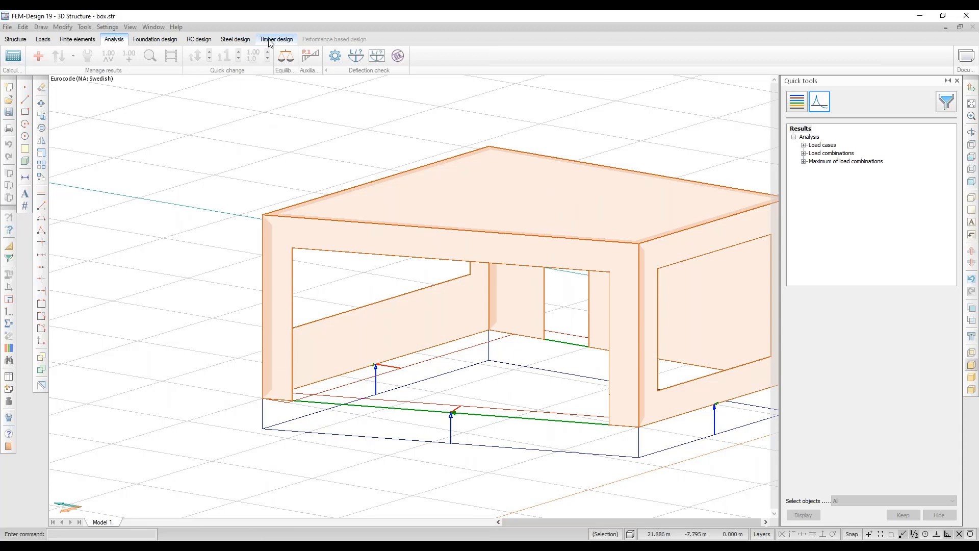
pyautogui.click(274, 39)
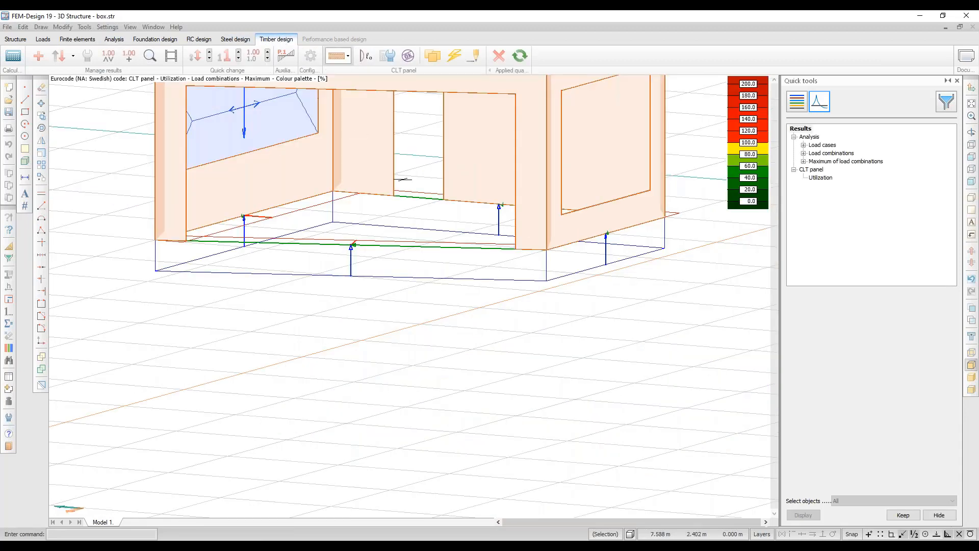
pyautogui.moveTo(473, 295); pyautogui.dragTo(477, 377, button='middle')
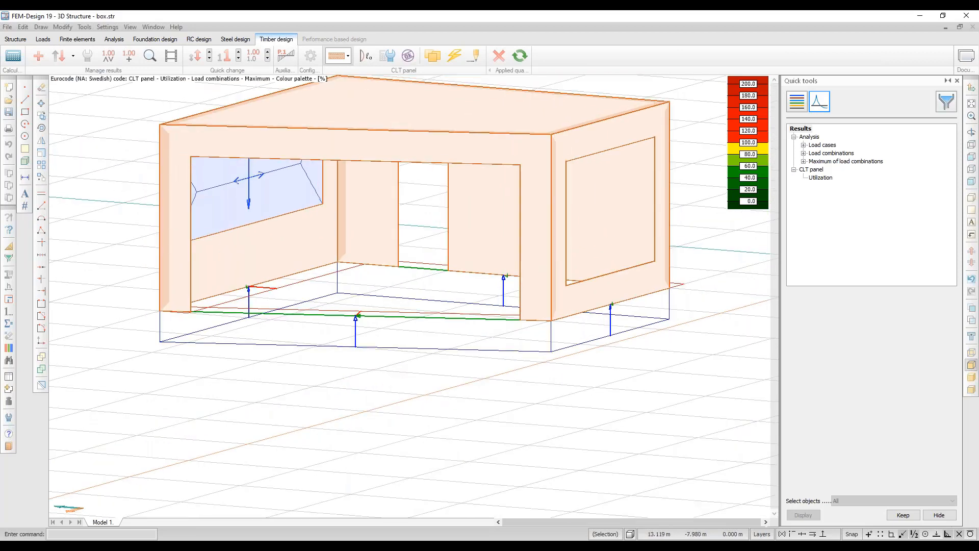
pyautogui.moveTo(411, 155); pyautogui.dragTo(446, 217, button='middle')
pyautogui.click(337, 55)
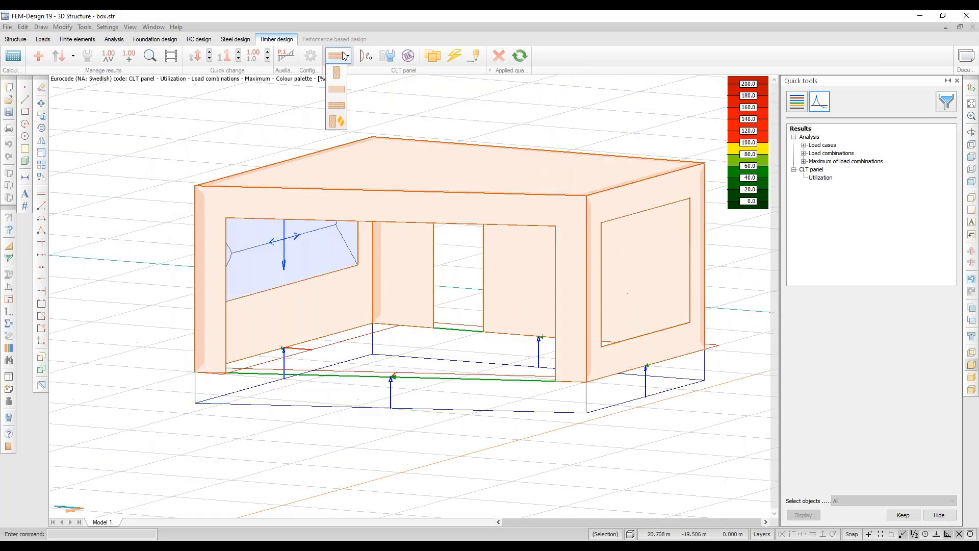
pyautogui.click(336, 106)
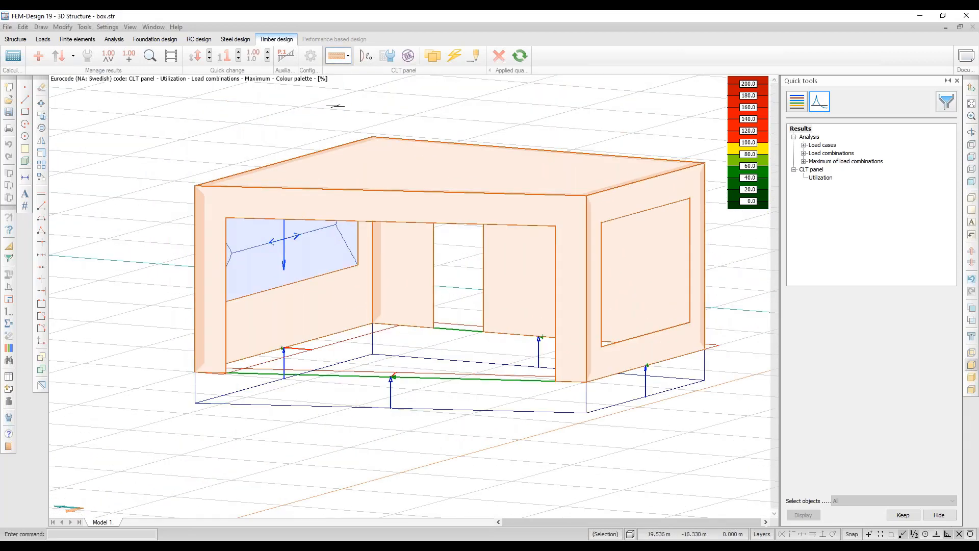
pyautogui.click(13, 56)
pyautogui.click(369, 266)
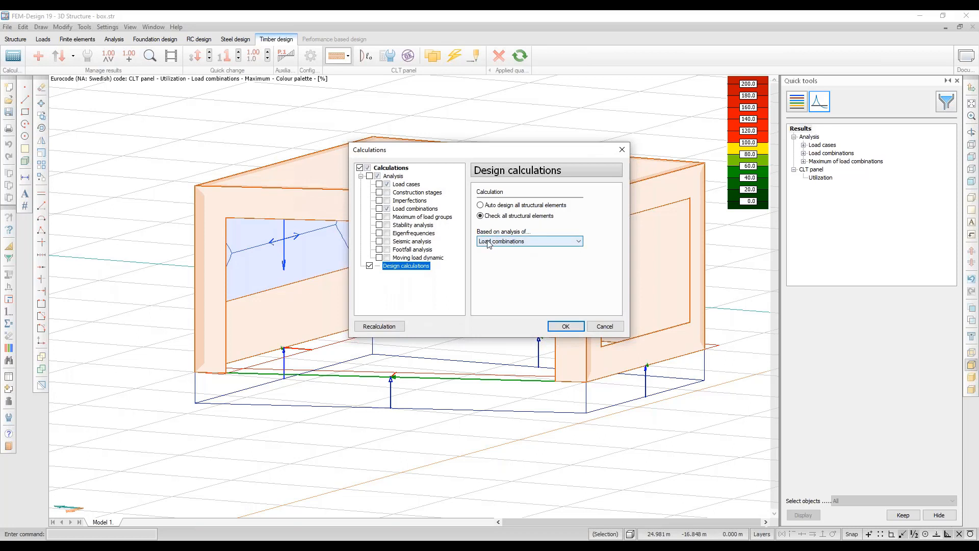
# Run the design calculation and open the CLT panel utilization table, with TP.4 highest at 86%.
pyautogui.click(566, 328)
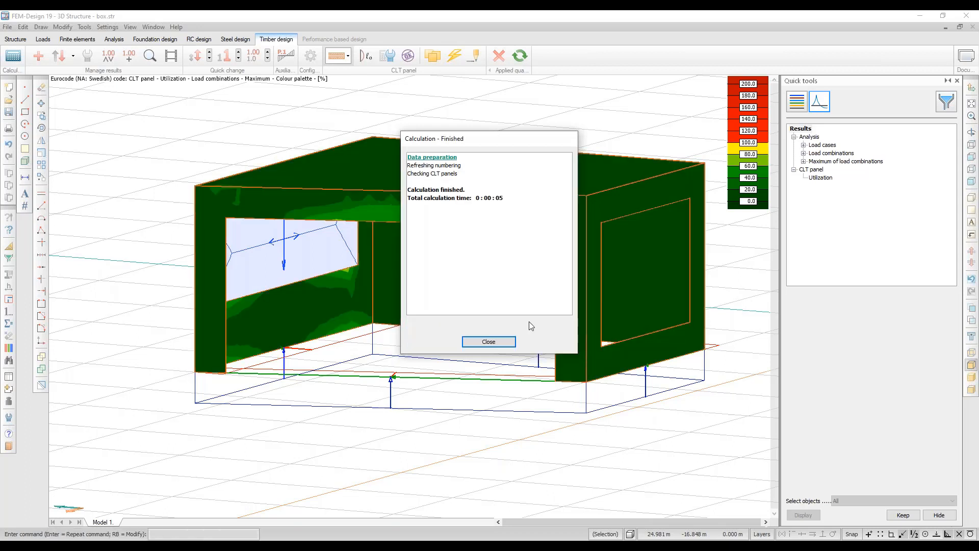
pyautogui.click(488, 342)
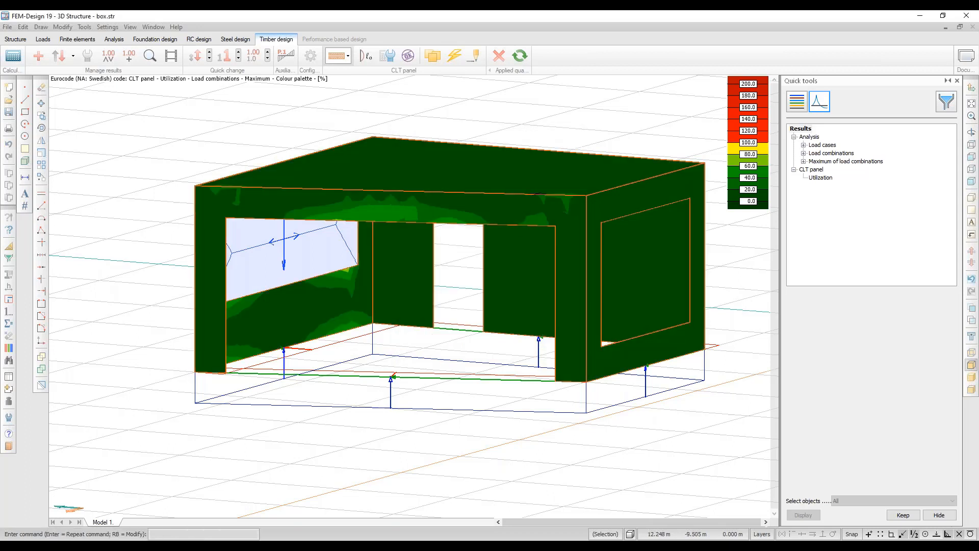
pyautogui.moveTo(537, 194); pyautogui.dragTo(520, 213, button='middle')
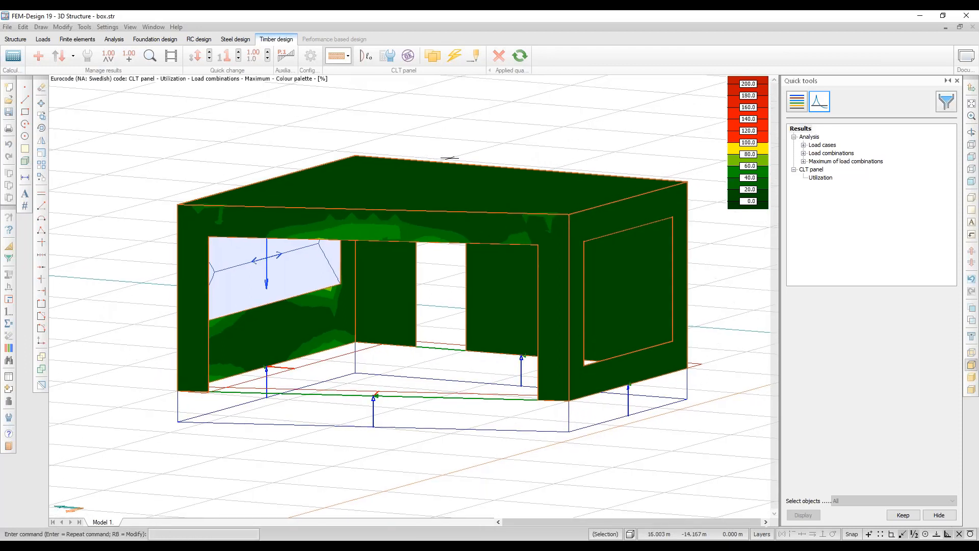
pyautogui.click(408, 56)
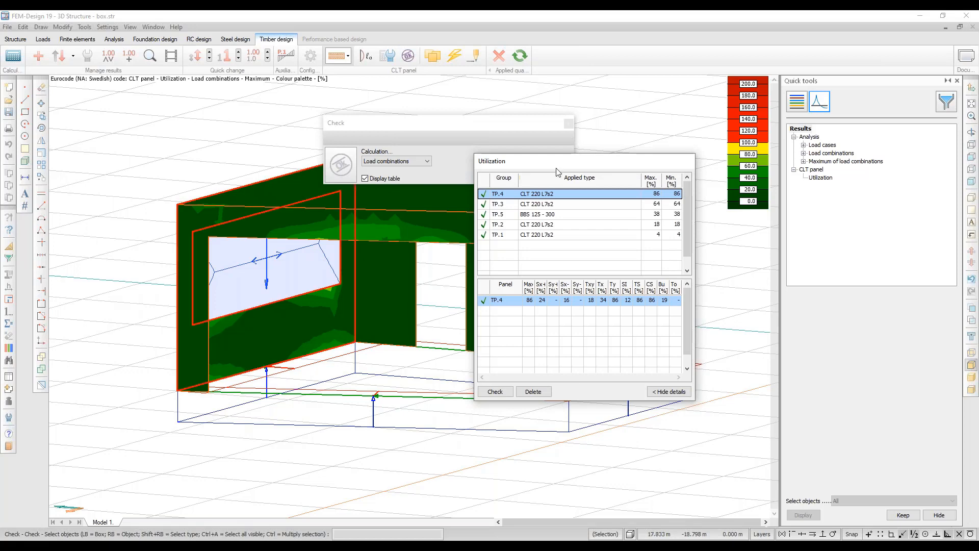
# Open TP.4's detailed maximum-of-combinations sheet, showing seven C24 layers and 220 mm total thickness.
pyautogui.moveTo(566, 166); pyautogui.dragTo(588, 156)
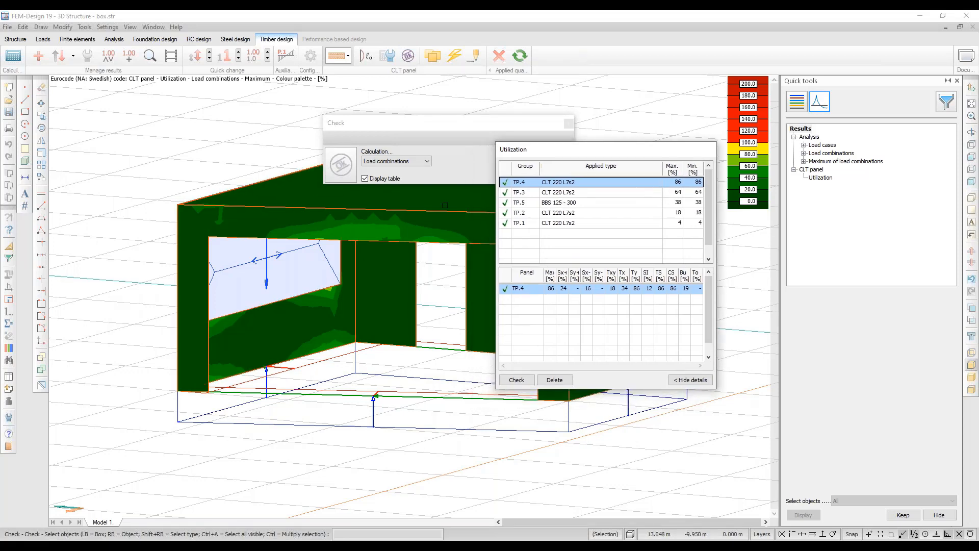
pyautogui.press('Escape')
pyautogui.moveTo(308, 203); pyautogui.dragTo(433, 204, button='middle')
pyautogui.moveTo(243, 214); pyautogui.dragTo(431, 224, button='middle')
pyautogui.click(150, 55)
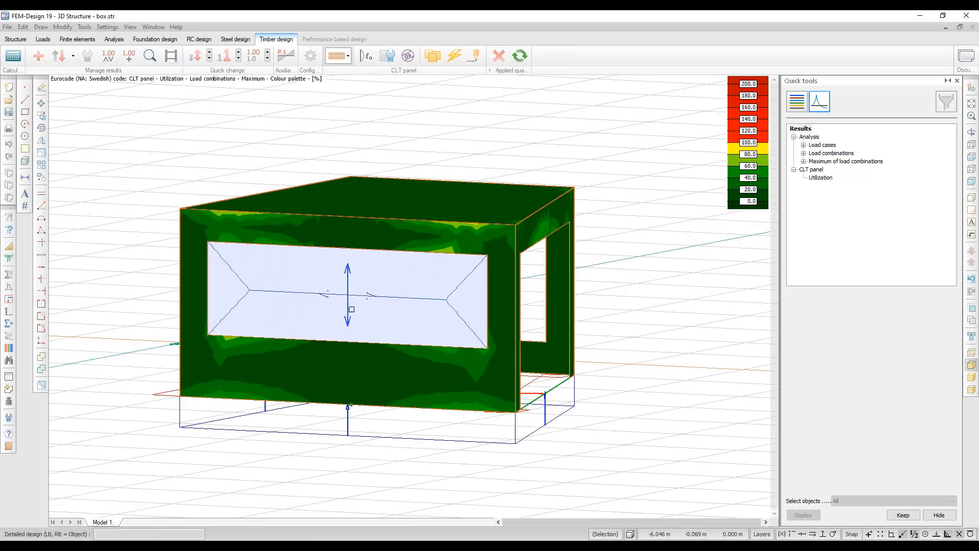
pyautogui.click(375, 367)
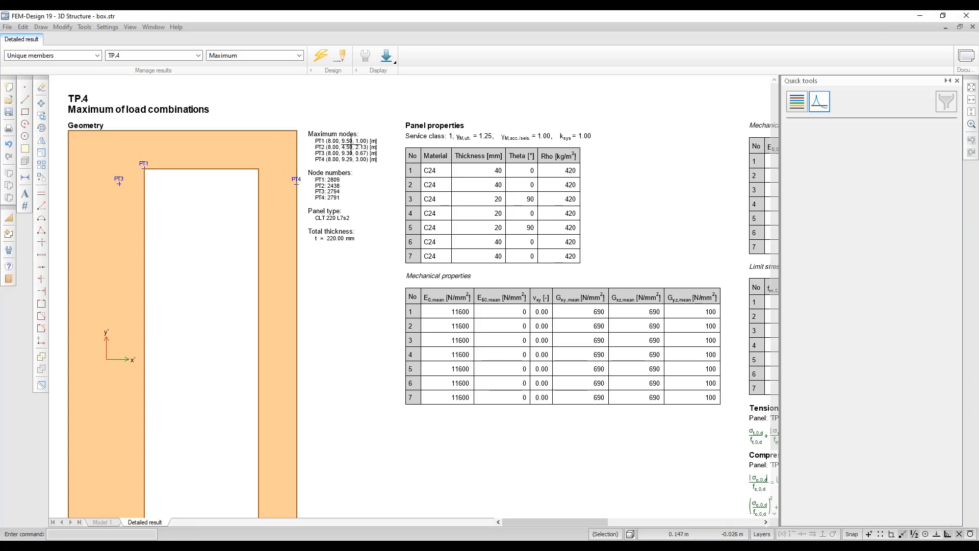
# Zoom in on TP.4's limit stresses and bending checks: tension 0.24, compression 0.16 and 0.05.
pyautogui.moveTo(567, 219); pyautogui.dragTo(407, 214, button='middle')
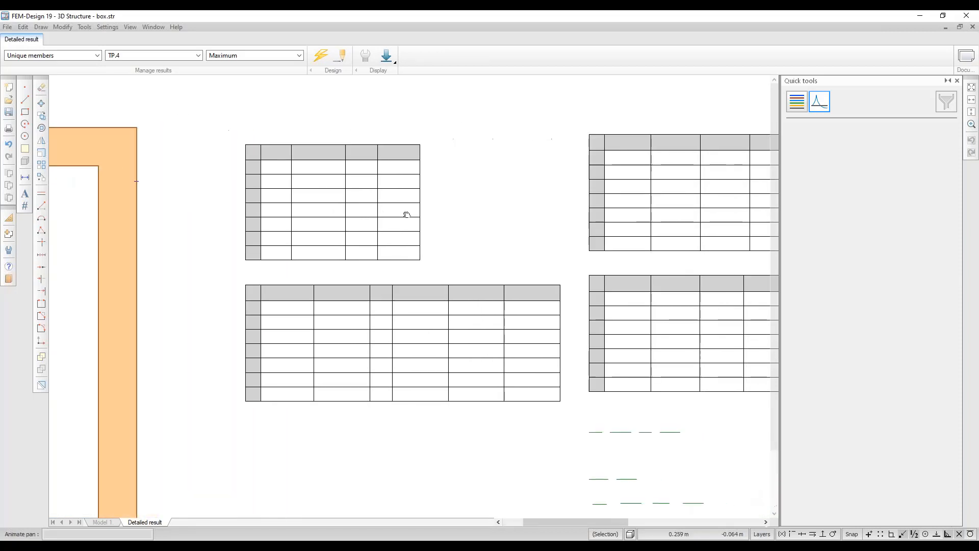
pyautogui.moveTo(476, 306); pyautogui.dragTo(344, 290, button='middle')
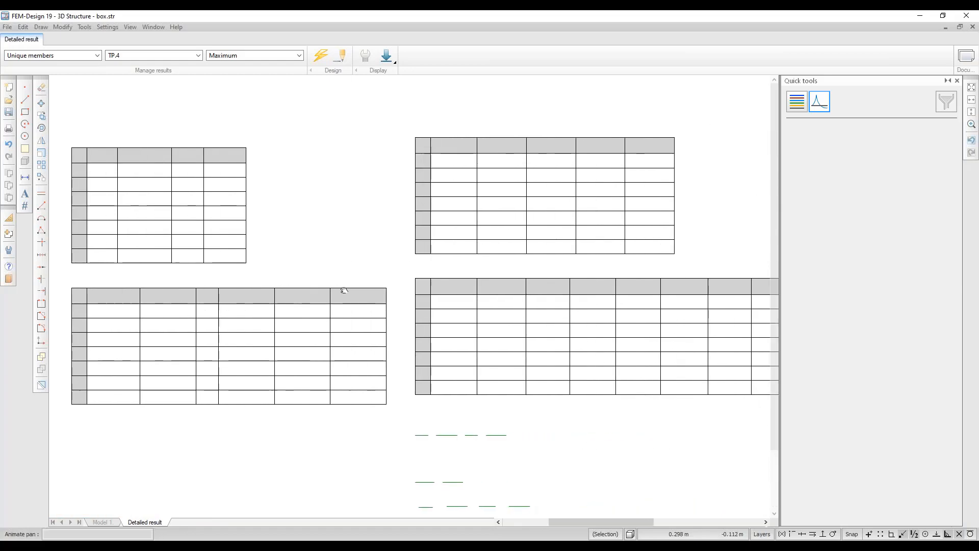
pyautogui.moveTo(601, 307); pyautogui.dragTo(448, 311, button='middle')
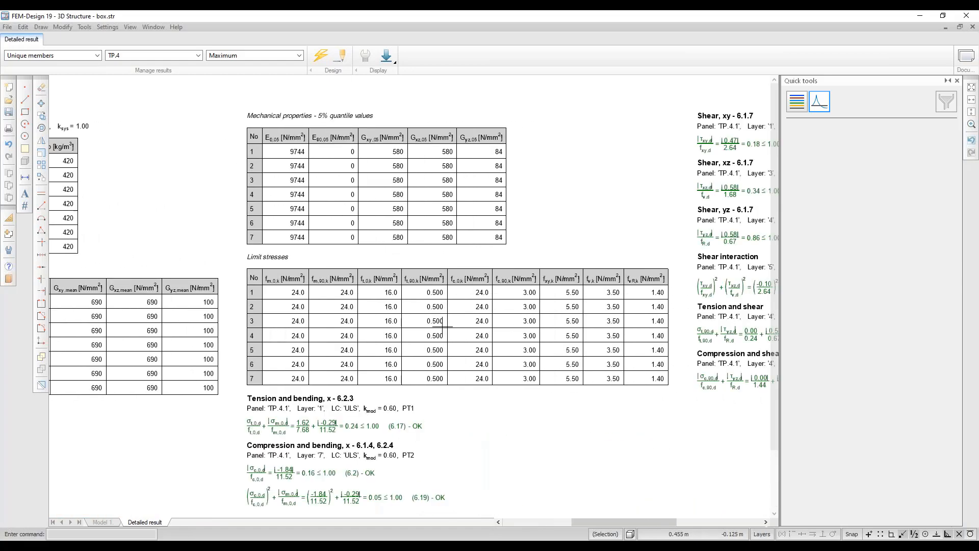
pyautogui.moveTo(384, 380); pyautogui.dragTo(354, 328, button='middle')
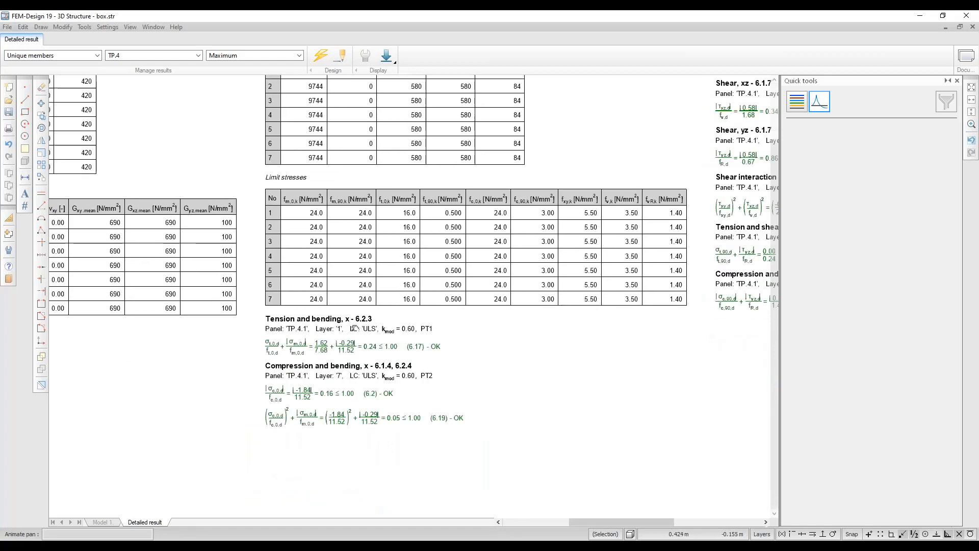
pyautogui.scroll(2, 354, 327)
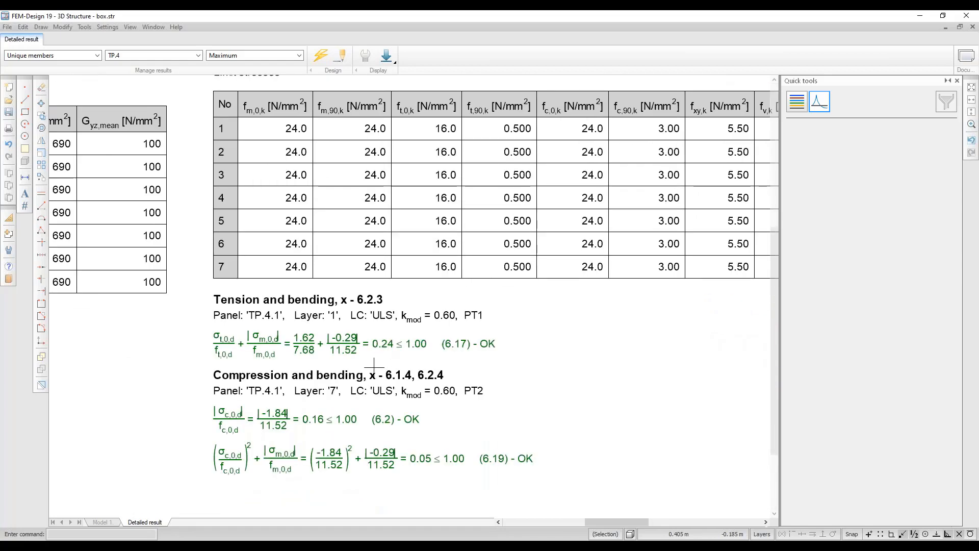
pyautogui.moveTo(374, 366); pyautogui.dragTo(372, 346, button='middle')
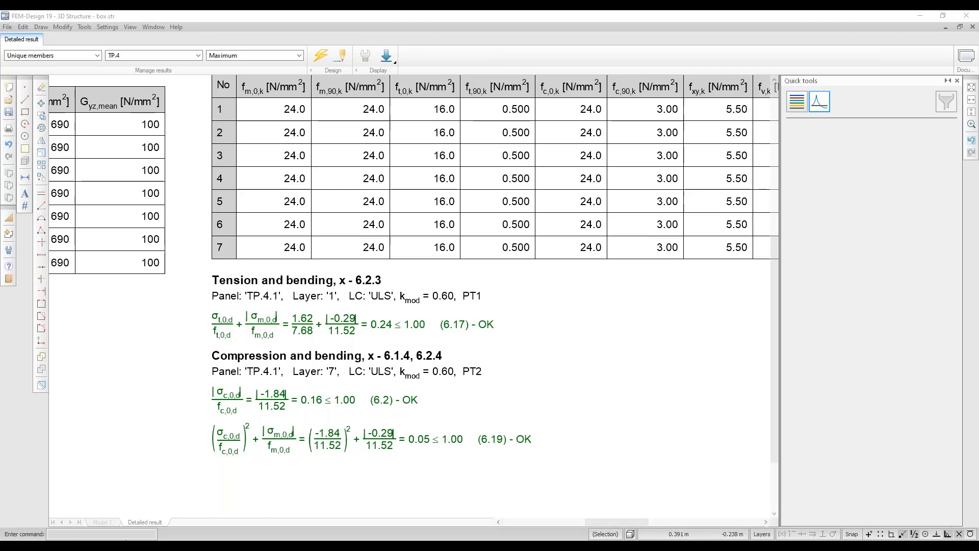
# Advance the slideshow two slides to 'Design check' (slide 11), then return to FEM-Design.
pyautogui.hotkey('alt', 'Tab')
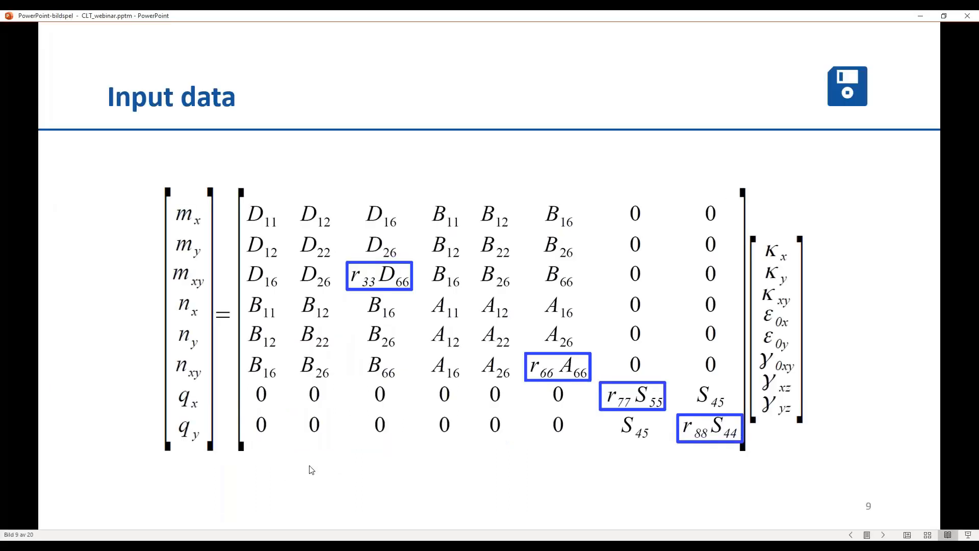
pyautogui.press('Right')
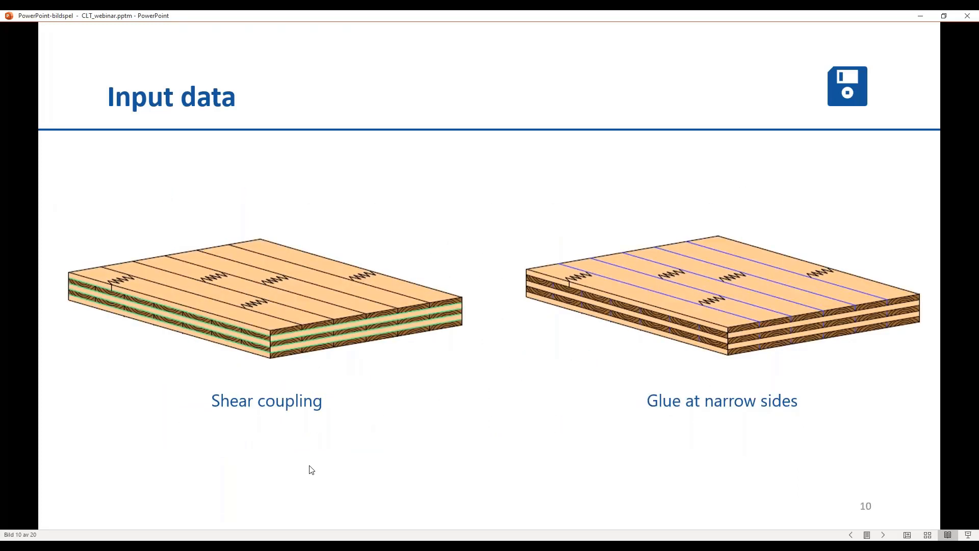
pyautogui.press('Right')
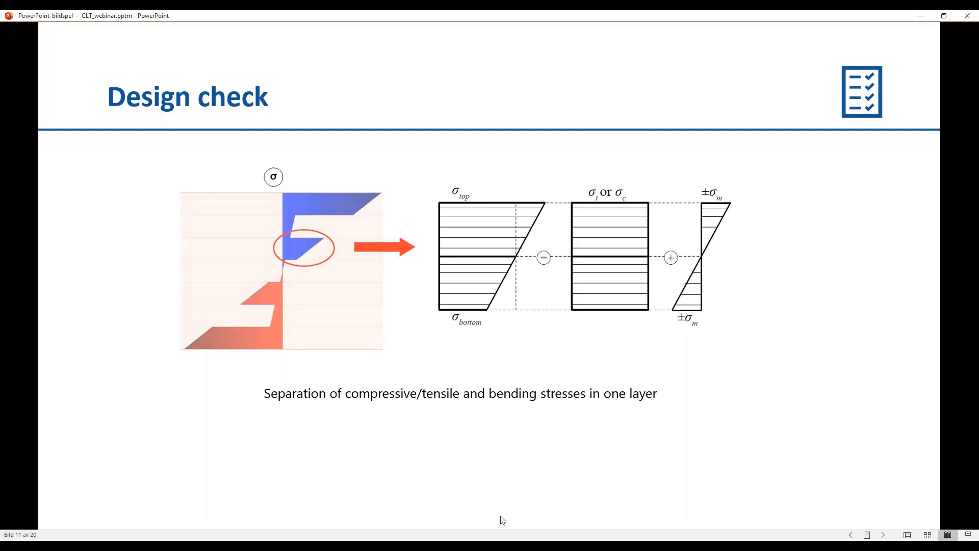
pyautogui.hotkey('alt', 'Tab')
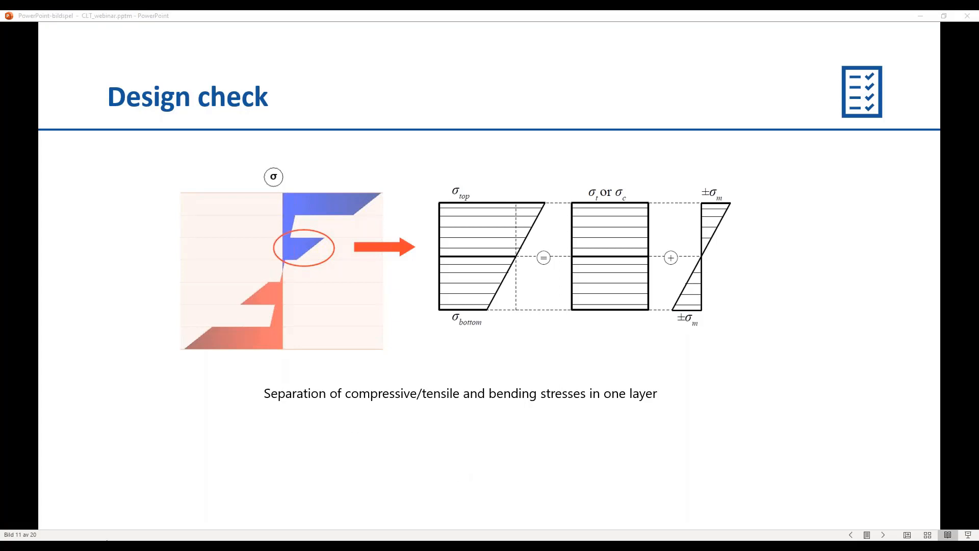
pyautogui.click(163, 547)
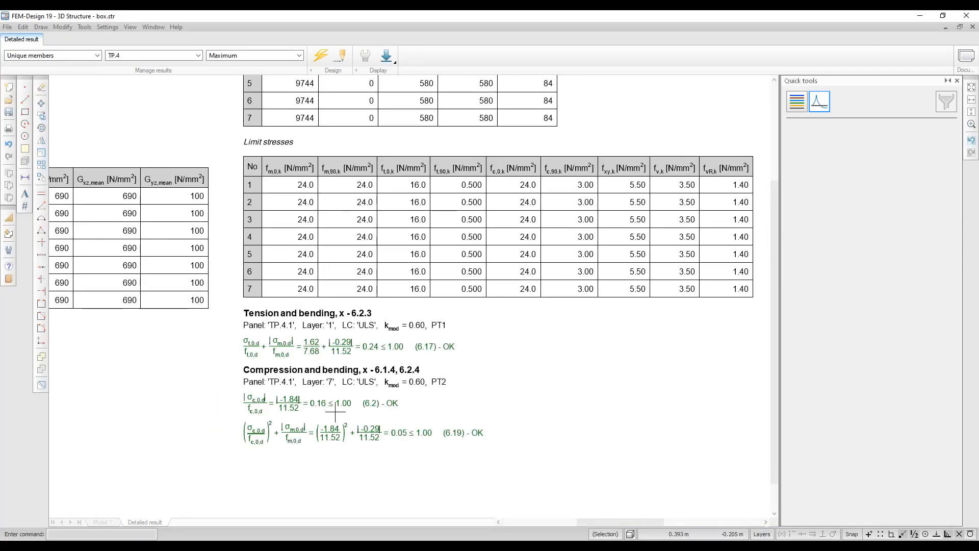
# Bring TP.4's shear and buckling checks into view, then show the design shear stresses slide.
pyautogui.moveTo(568, 310); pyautogui.dragTo(274, 412, button='middle')
pyautogui.scroll(-1, 274, 412)
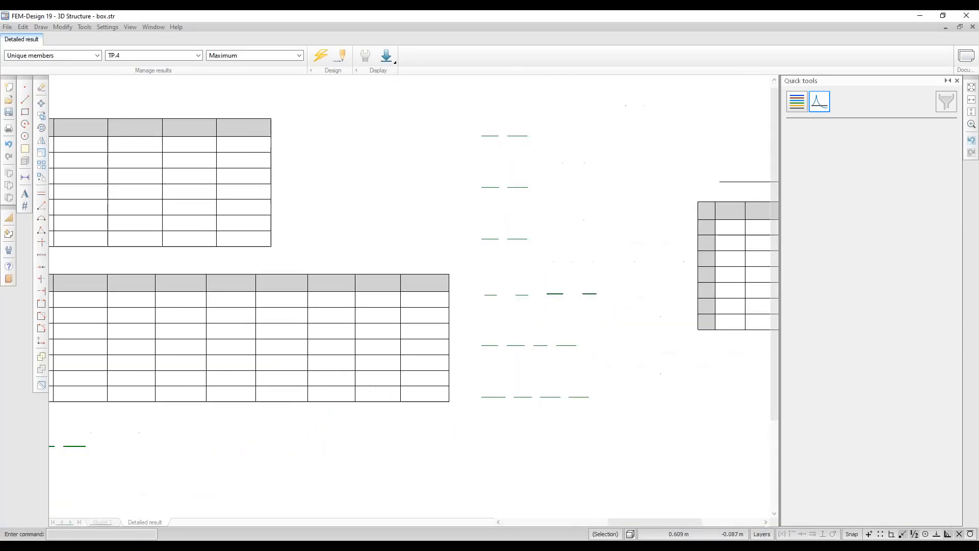
pyautogui.scroll(-1, 569, 217)
pyautogui.moveTo(569, 217); pyautogui.dragTo(468, 224, button='middle')
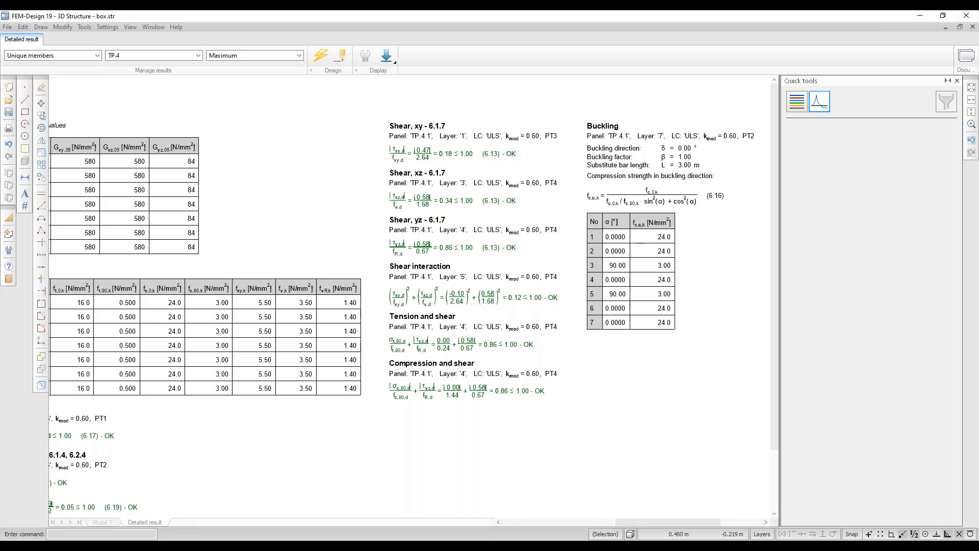
pyautogui.click(245, 464)
pyautogui.click(500, 323)
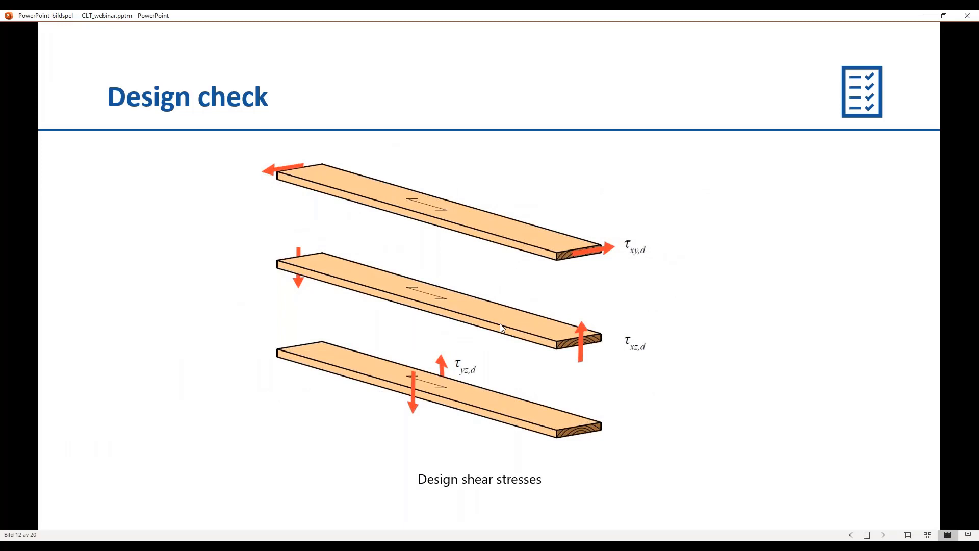
# Bring FEM-Design back showing TP.4's shear checks xy 0.18, xz 0.34 and yz 0.86.
pyautogui.click(122, 547)
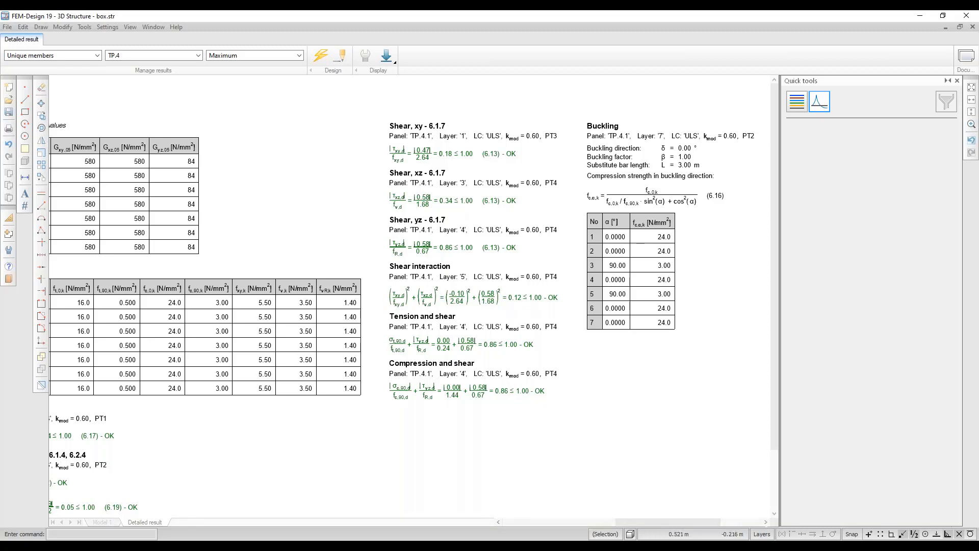
# Compare the design shear stresses slide with TP.4's shear interaction results, ending on the slide.
pyautogui.hotkey('alt', 'Tab')
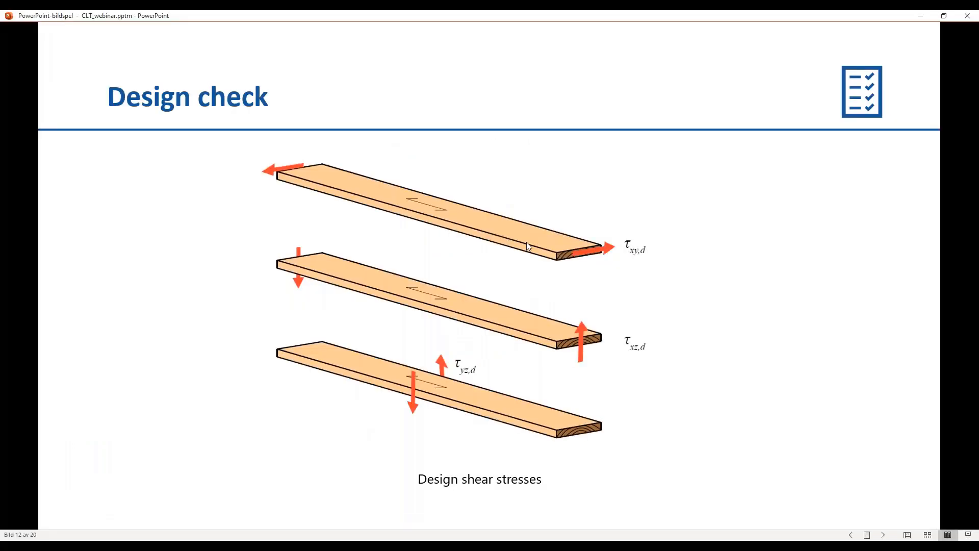
pyautogui.hotkey('alt', 'Tab')
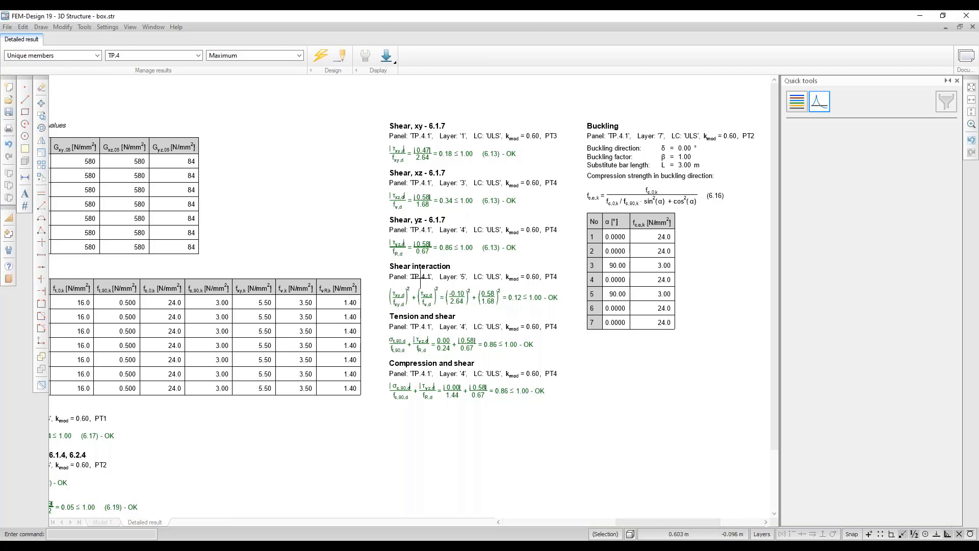
pyautogui.hotkey('alt', 'Tab')
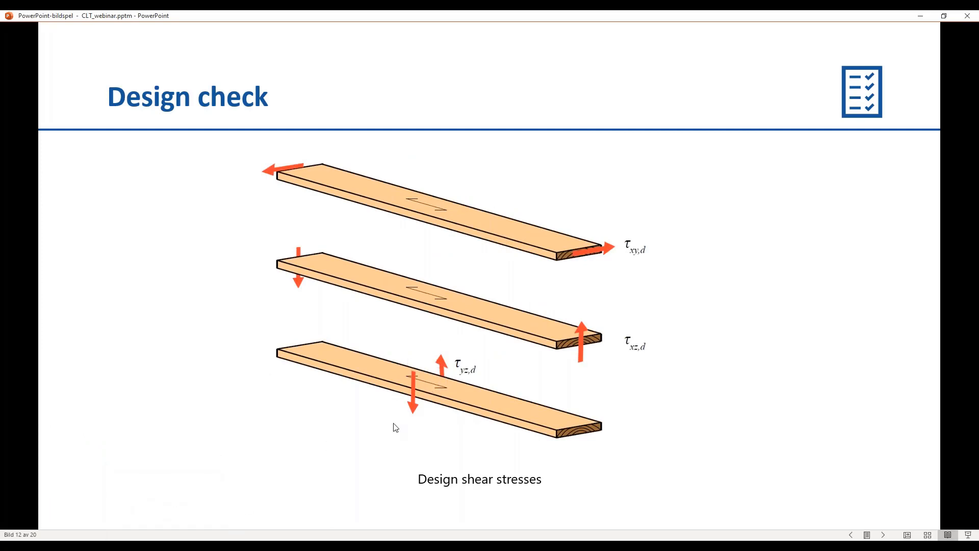
pyautogui.click(202, 545)
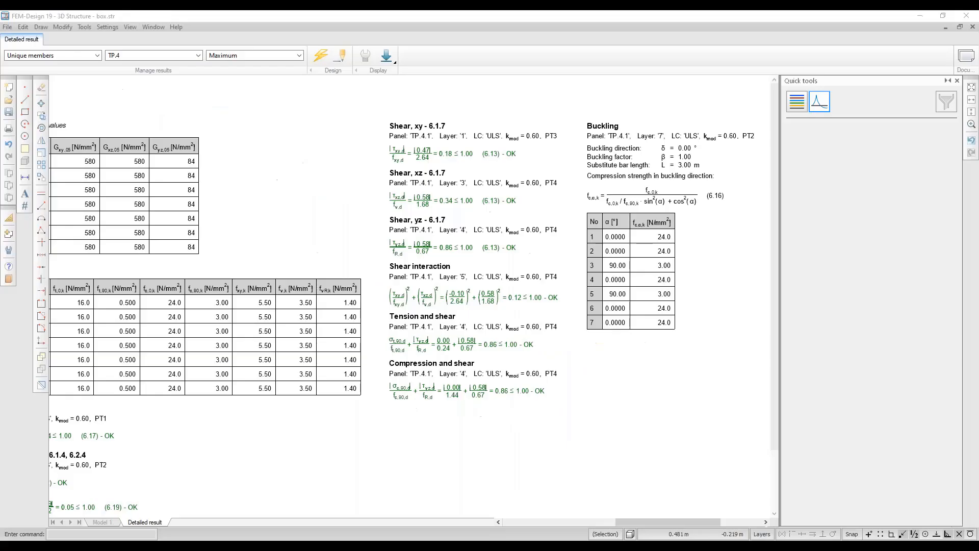
pyautogui.moveTo(442, 241); pyautogui.dragTo(426, 246, button='middle')
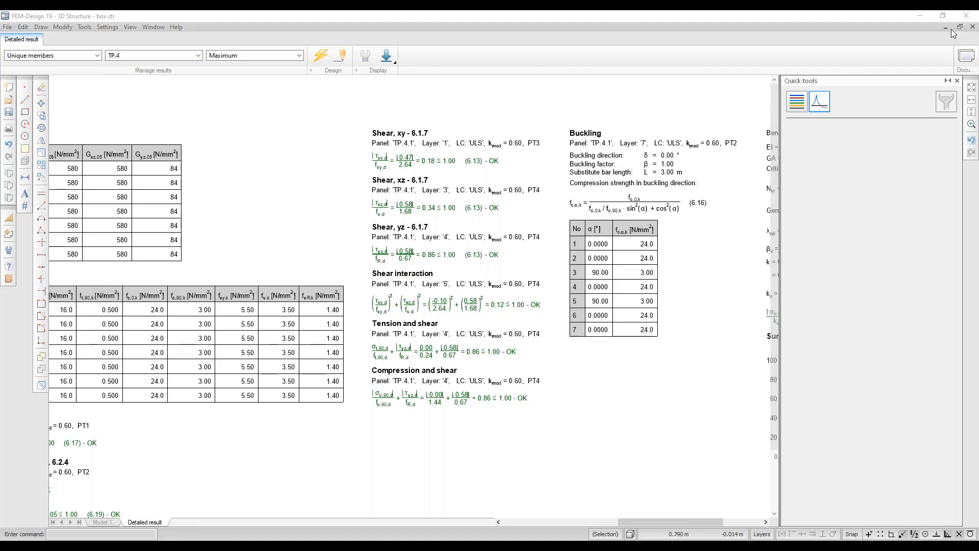
# Disable the shear interaction formulas in the front wall panel's calculation parameters.
pyautogui.click(971, 29)
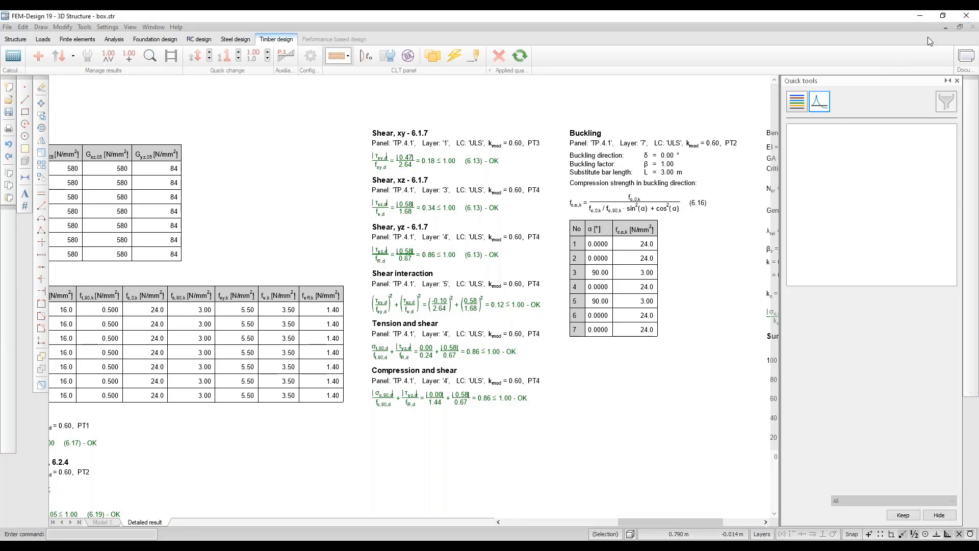
pyautogui.click(388, 56)
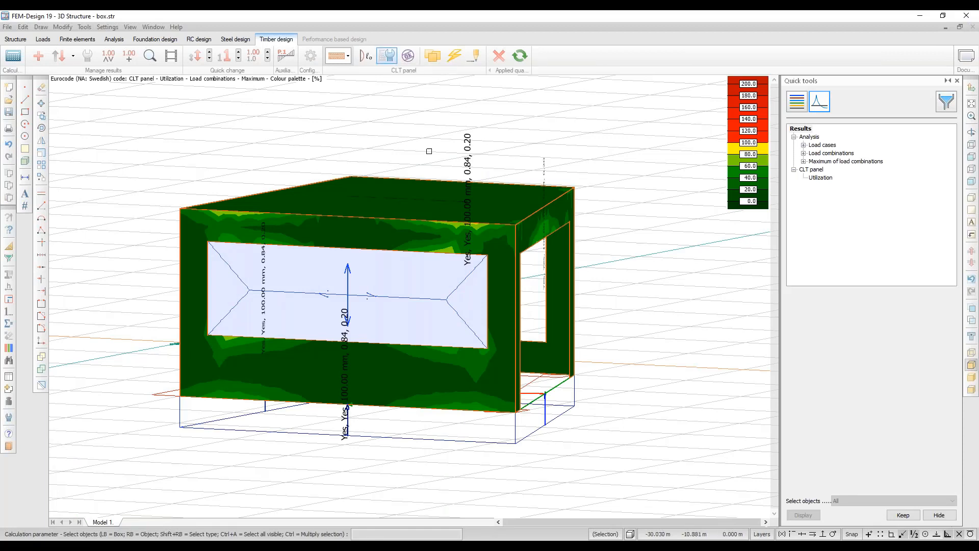
pyautogui.click(425, 390)
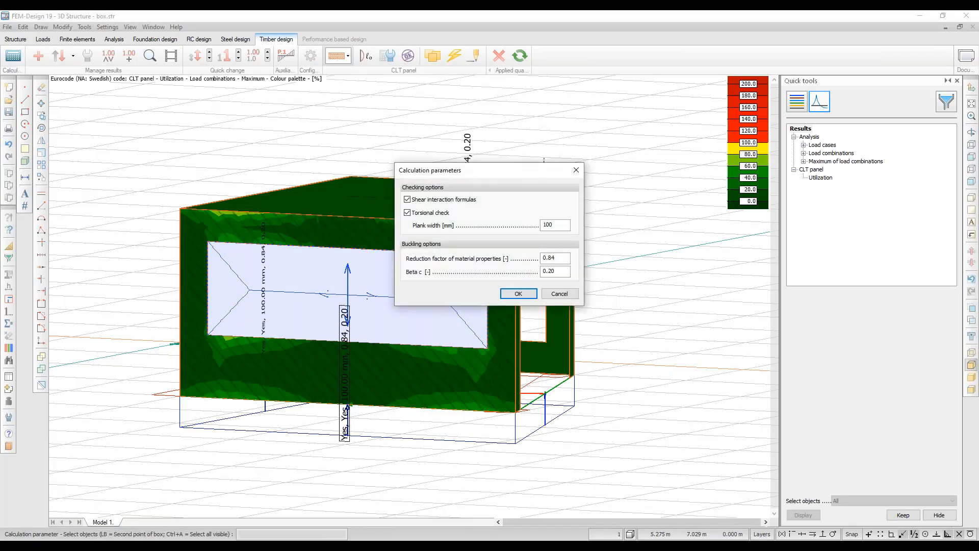
pyautogui.click(421, 203)
pyautogui.click(518, 294)
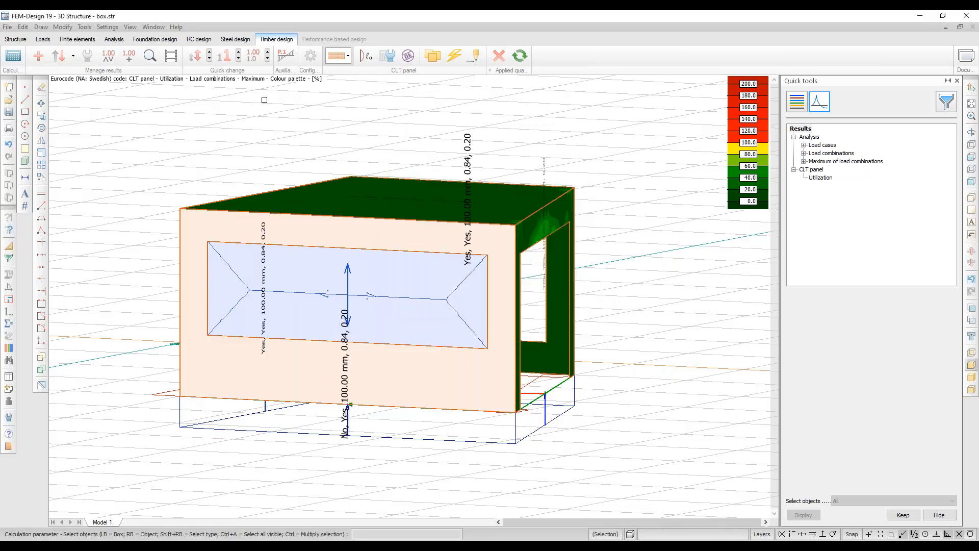
# Re-run the CLT panel design check with the new settings, selecting TP.4.
pyautogui.click(408, 56)
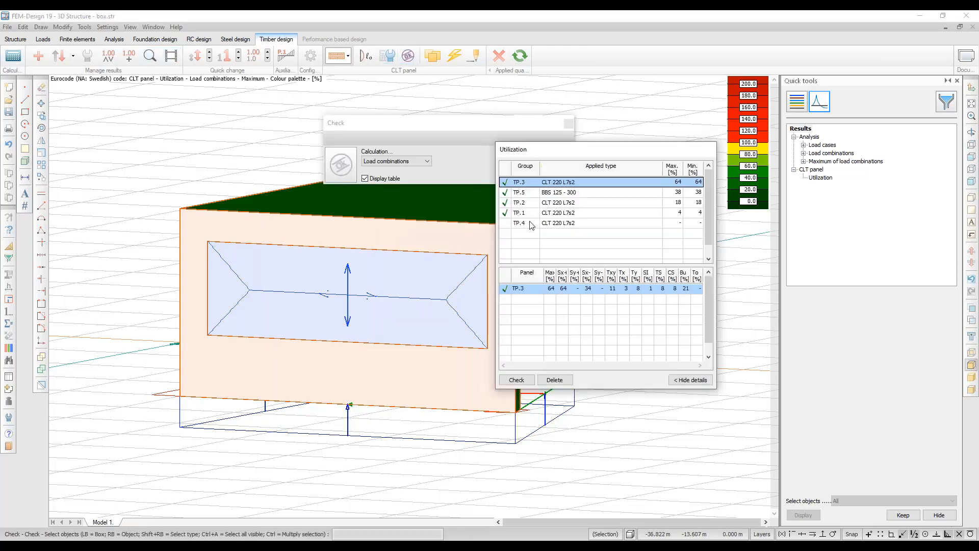
pyautogui.click(530, 223)
pyautogui.click(517, 380)
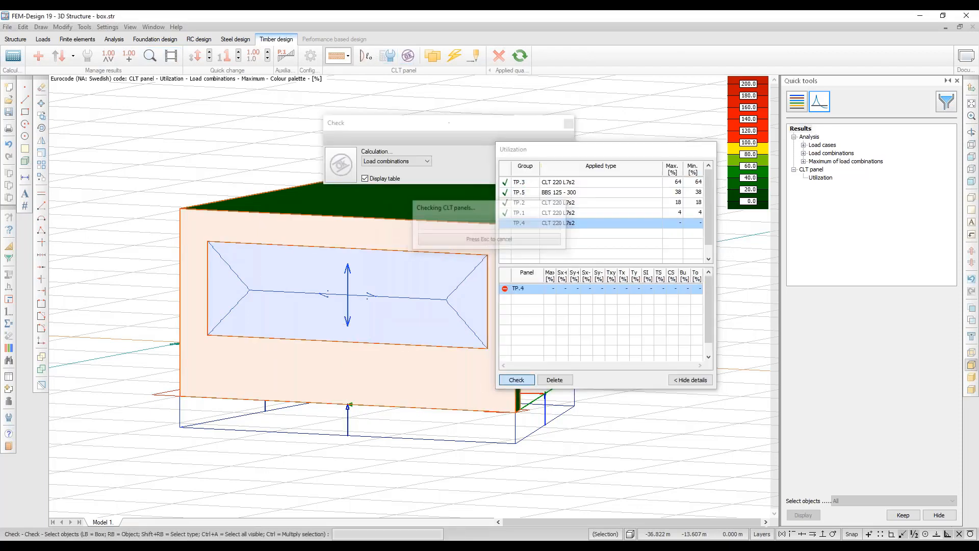
# Open TP.4's re-checked detailed sheet and pan to its summary chart, shear yz near 86%.
pyautogui.click(452, 392)
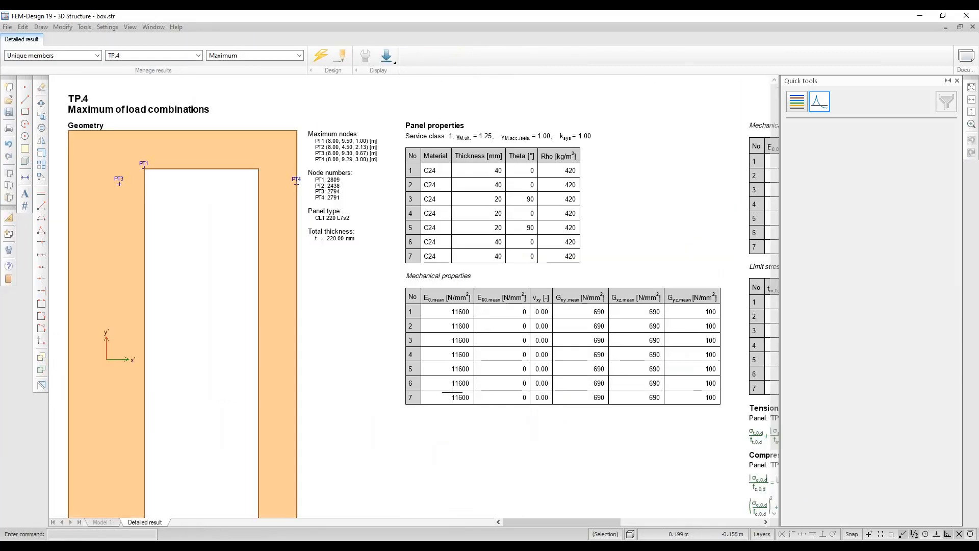
pyautogui.moveTo(677, 313); pyautogui.dragTo(128, 308, button='middle')
pyautogui.moveTo(575, 311); pyautogui.dragTo(367, 306, button='middle')
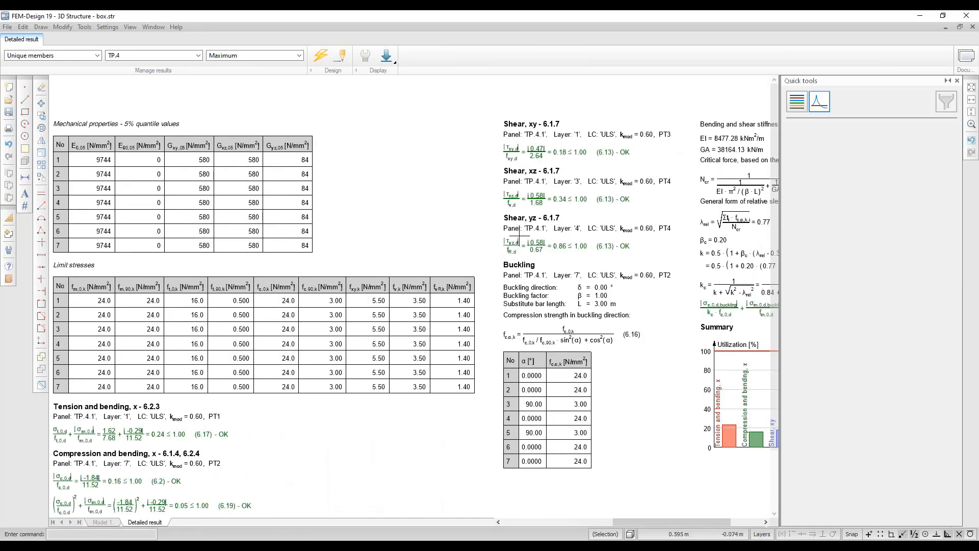
pyautogui.moveTo(571, 243); pyautogui.dragTo(466, 246, button='middle')
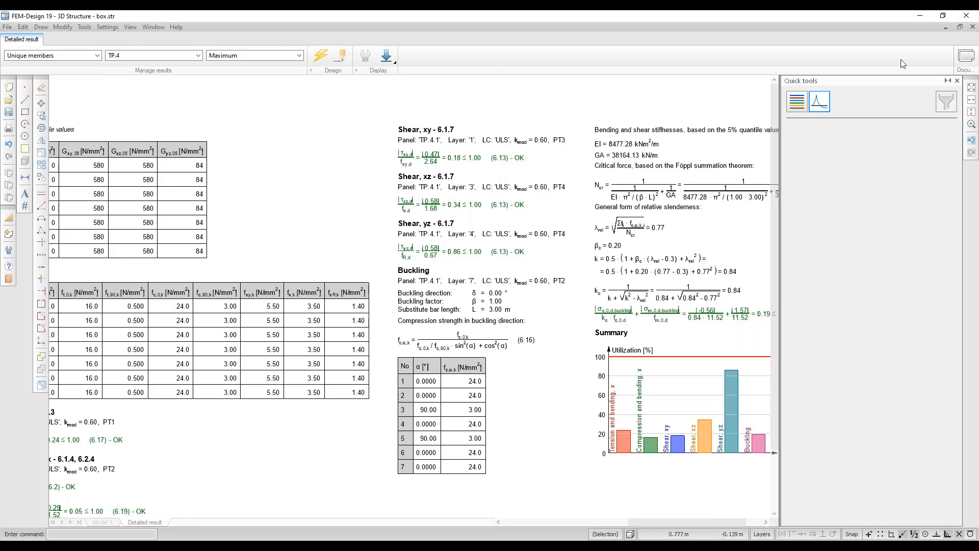
# Close the TP.4 report and review the front panel's calculation parameters without changing them.
pyautogui.click(972, 27)
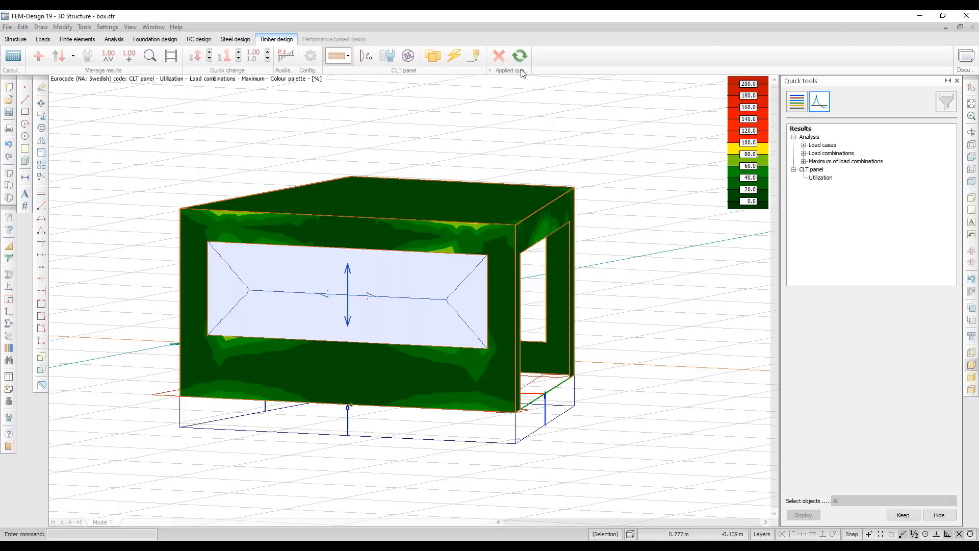
pyautogui.click(386, 57)
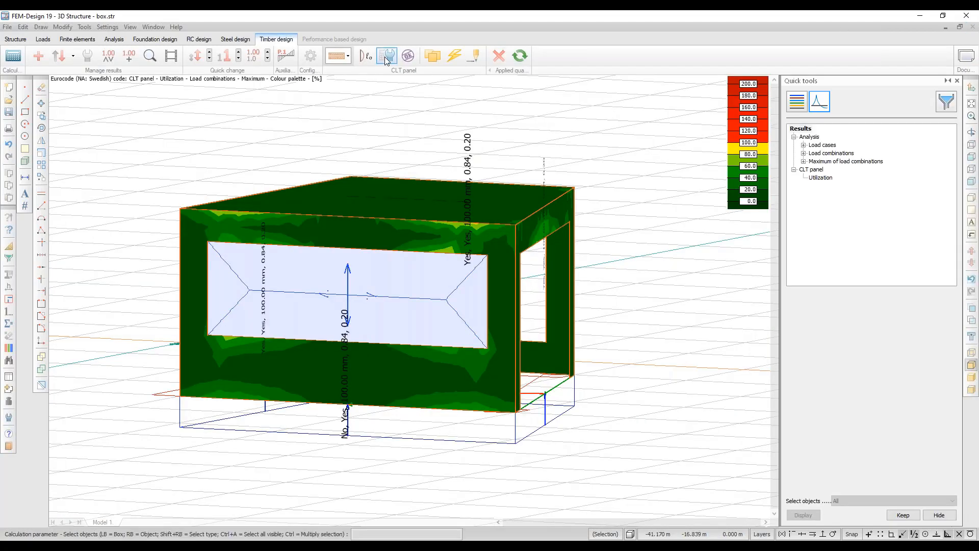
pyautogui.rightClick(435, 240)
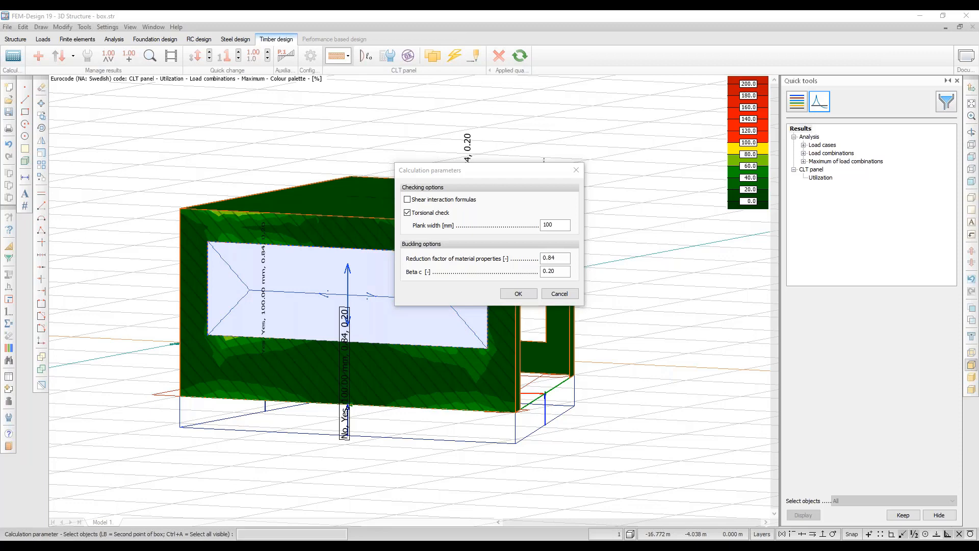
pyautogui.click(556, 298)
pyautogui.press('Escape')
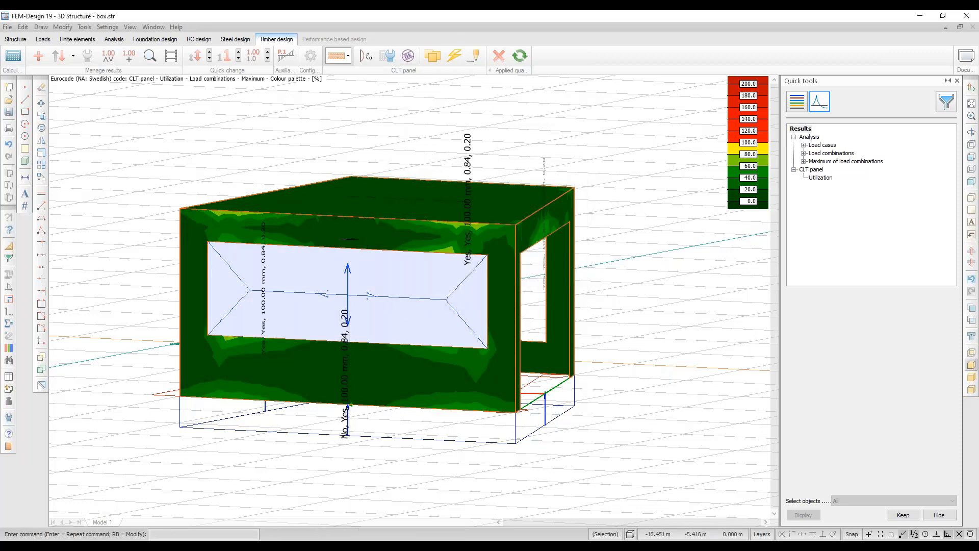
# Rotate and pan the utilization-coloured box to face the wall with the door opening.
pyautogui.moveTo(353, 244); pyautogui.dragTo(409, 267, button='middle')
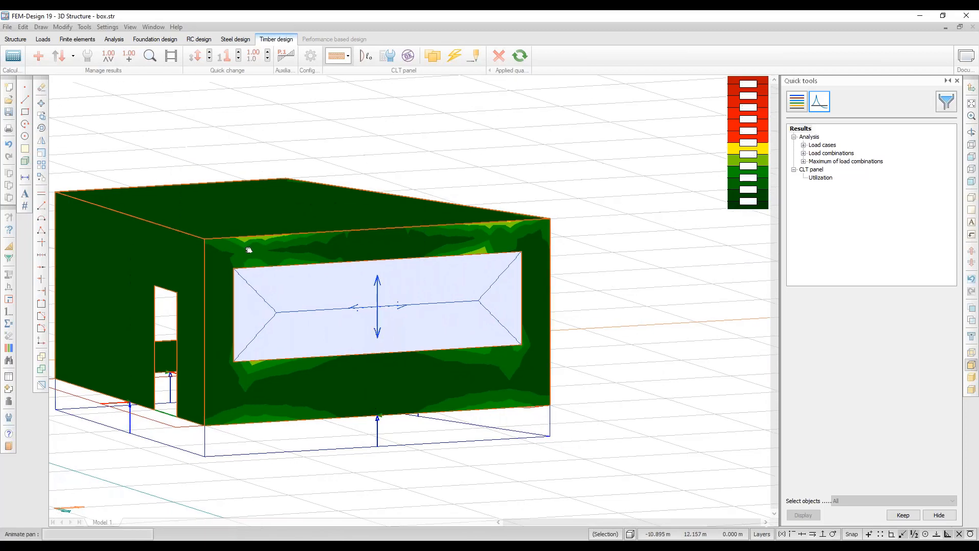
pyautogui.moveTo(247, 246); pyautogui.dragTo(435, 249, button='middle')
pyautogui.scroll(-1, 255, 230)
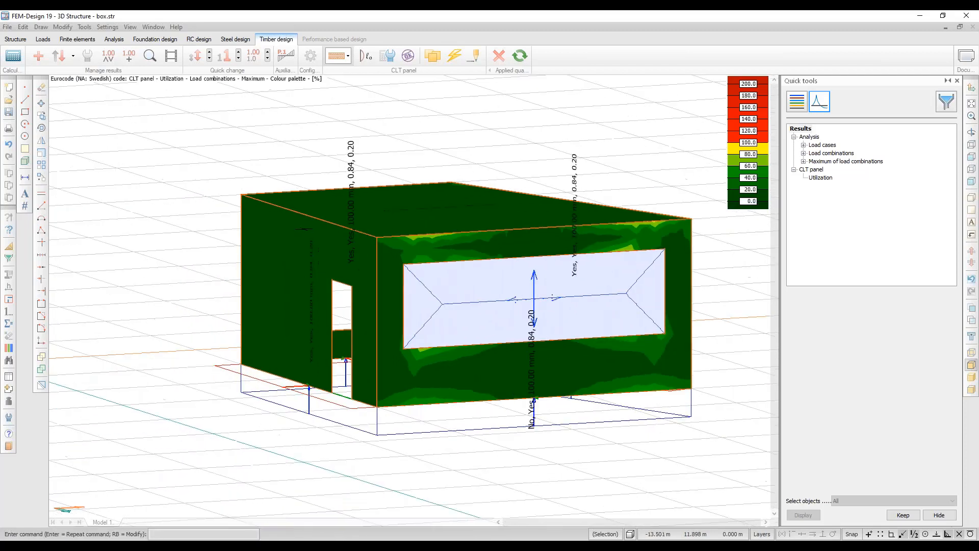
pyautogui.click(15, 39)
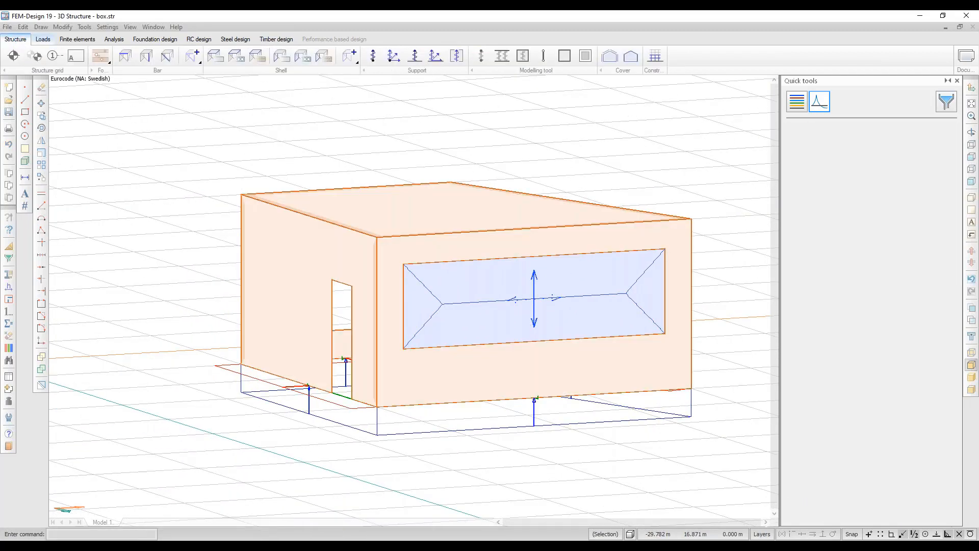
pyautogui.click(323, 56)
pyautogui.click(345, 138)
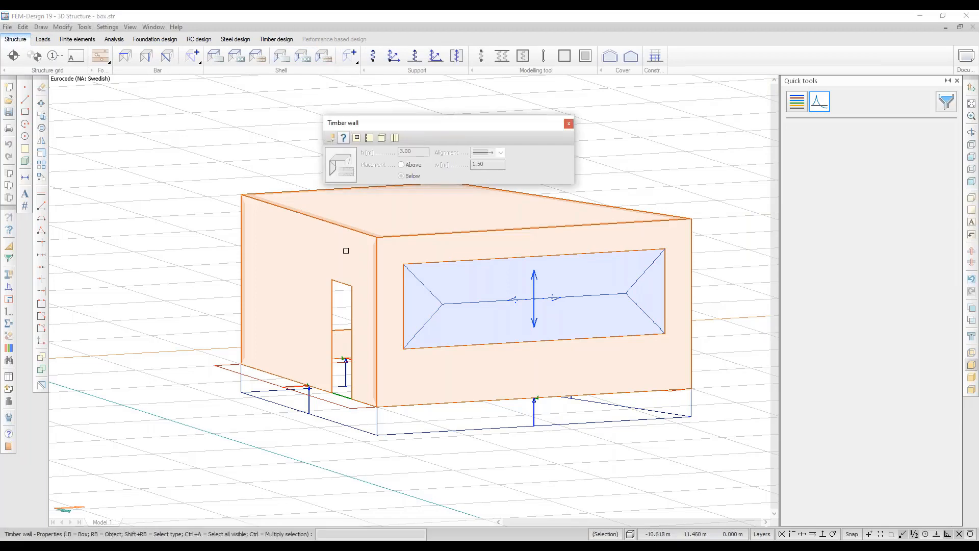
pyautogui.rightClick(344, 253)
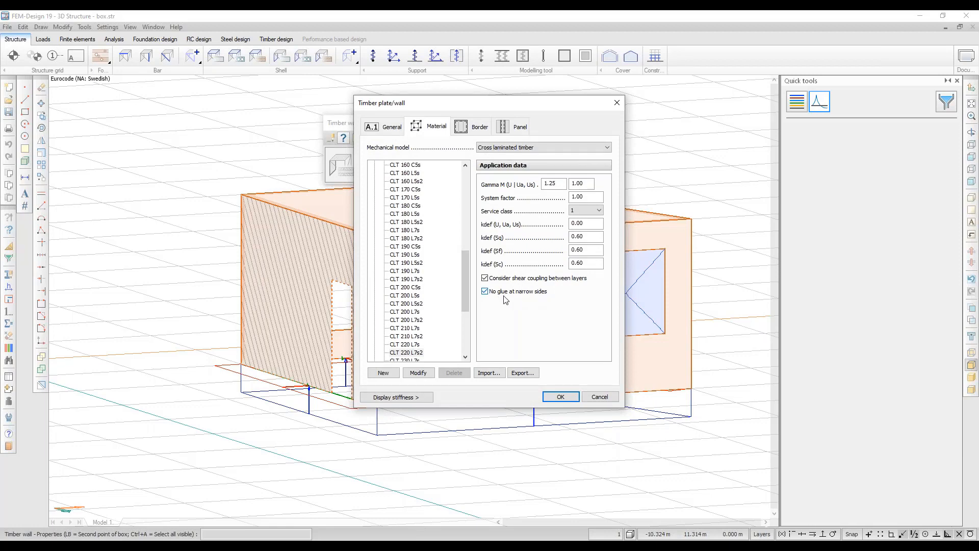
pyautogui.click(616, 102)
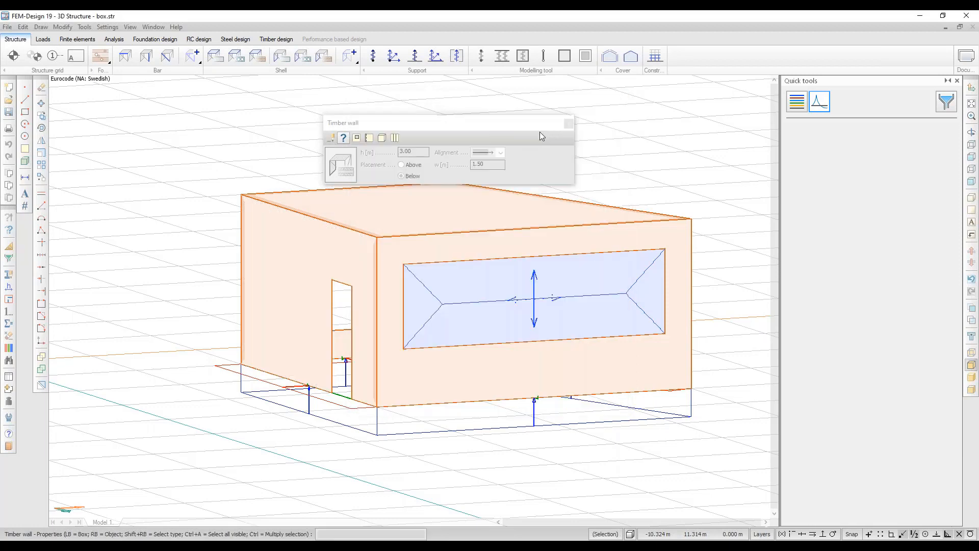
pyautogui.click(568, 125)
pyautogui.click(276, 40)
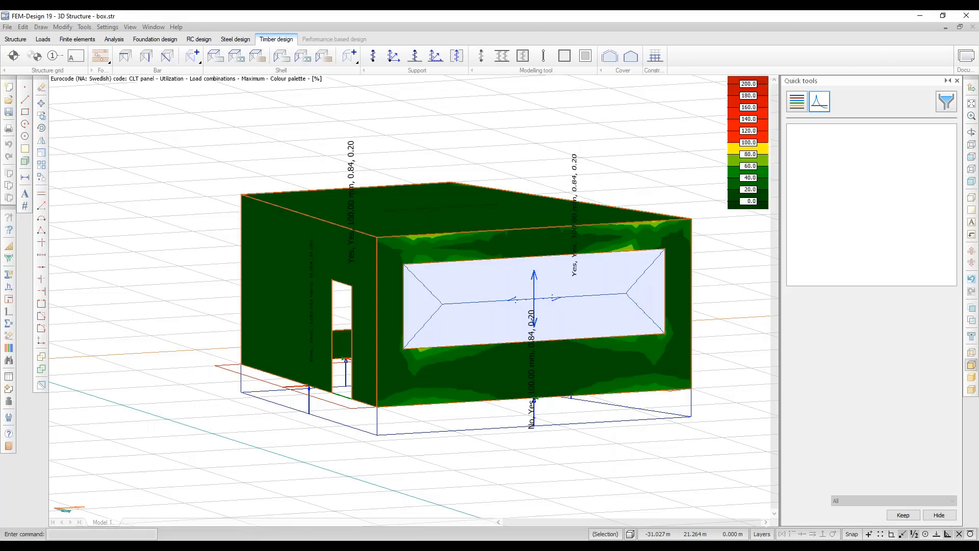
# Review the door wall's calculation parameters unchanged, then open panel TP.1's detailed design result sheet.
pyautogui.click(388, 55)
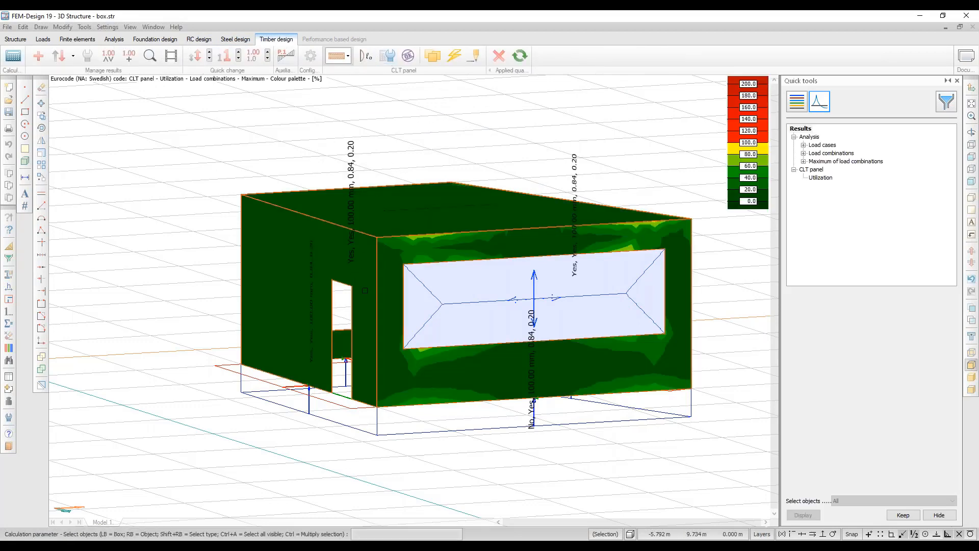
pyautogui.rightClick(360, 300)
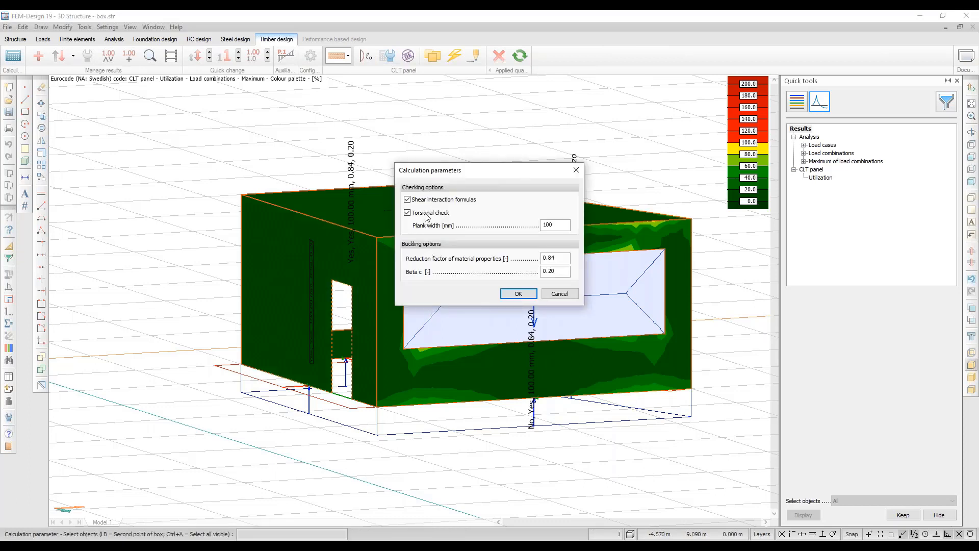
pyautogui.click(559, 294)
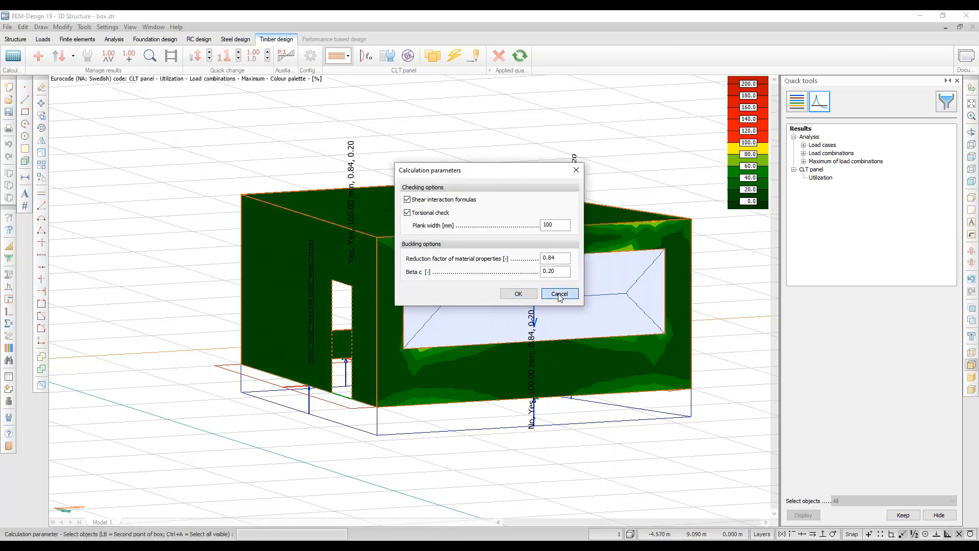
pyautogui.click(153, 59)
pyautogui.click(359, 349)
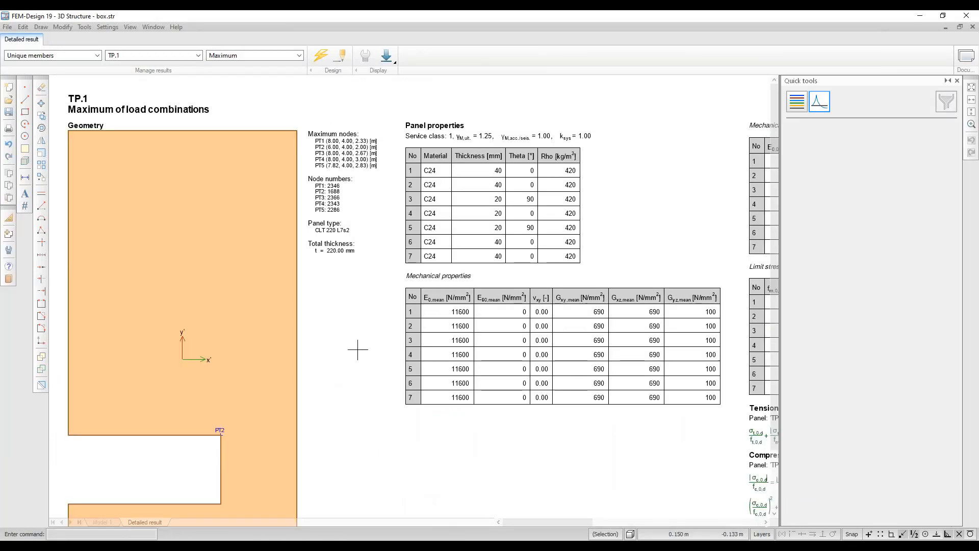
# Jump to the Torsion check in TP.1's detailed result, then close the report.
pyautogui.click(390, 59)
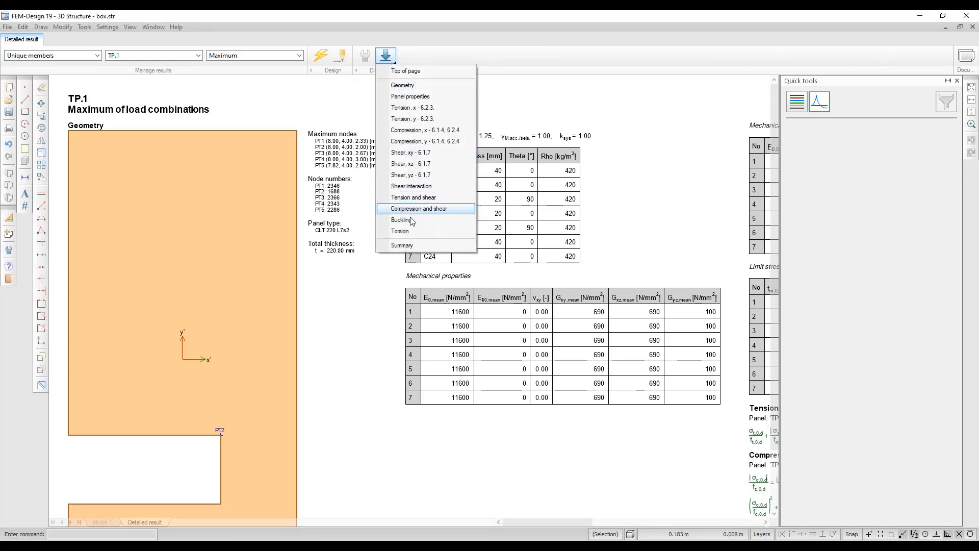
pyautogui.click(400, 232)
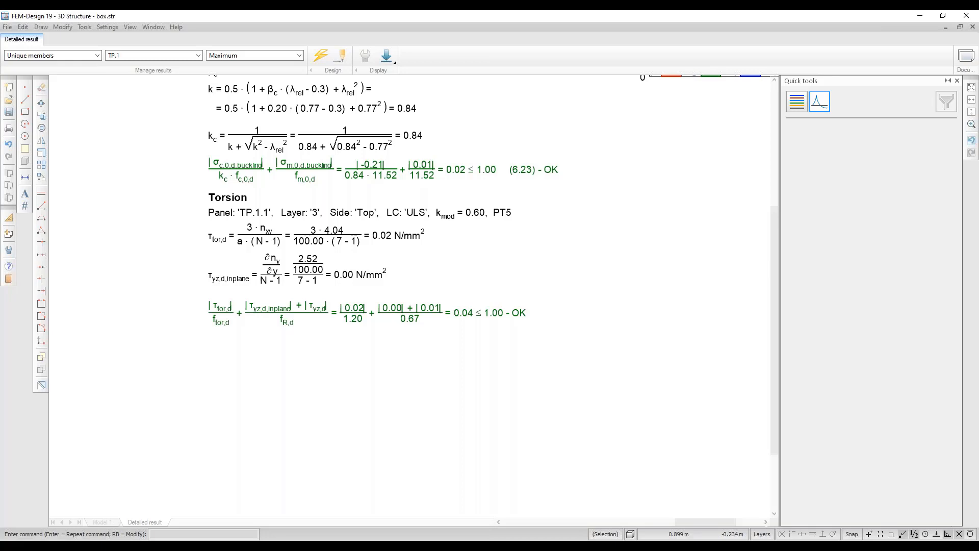
pyautogui.click(973, 27)
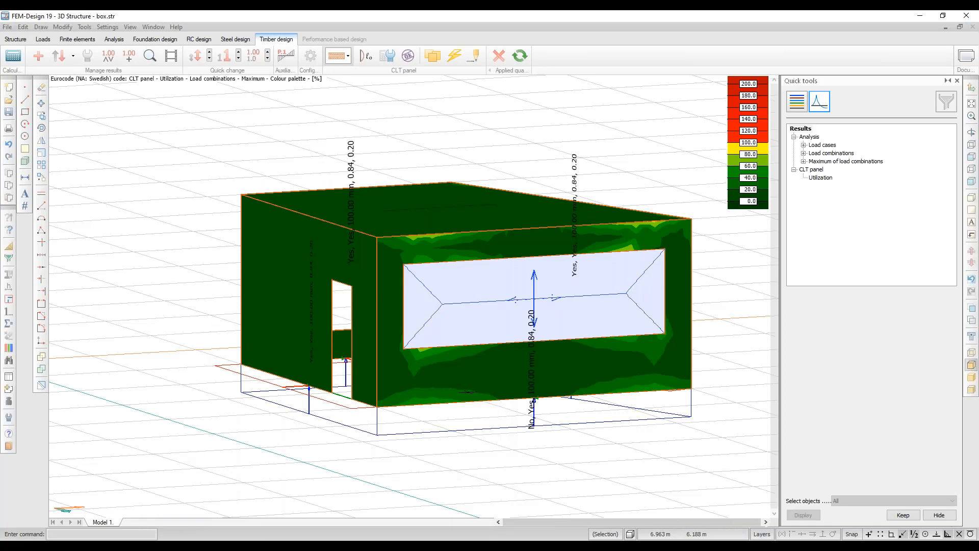
# Switch to the PowerPoint slideshow and advance to the 'Design check - Buckling' slide.
pyautogui.moveTo(468, 393)
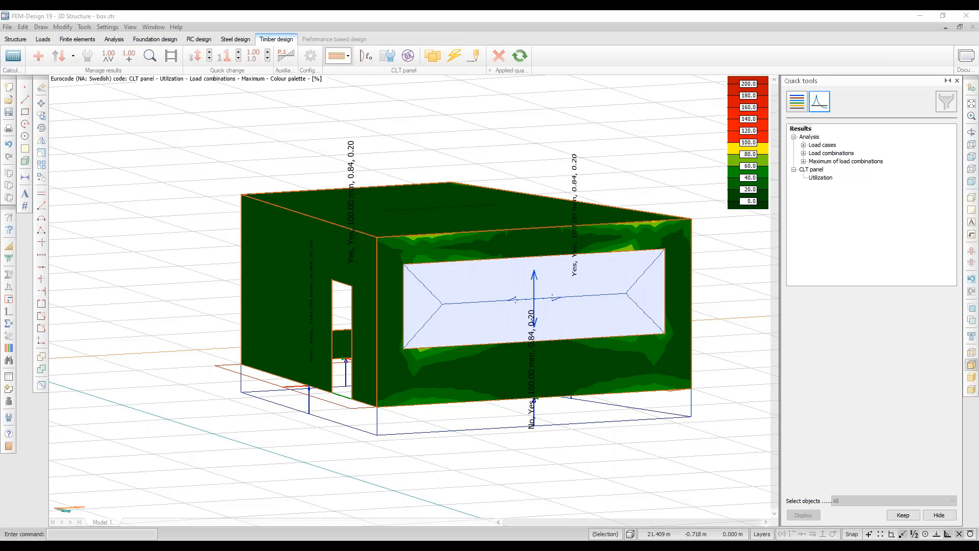
pyautogui.hotkey('alt', 'Tab')
pyautogui.click(518, 414)
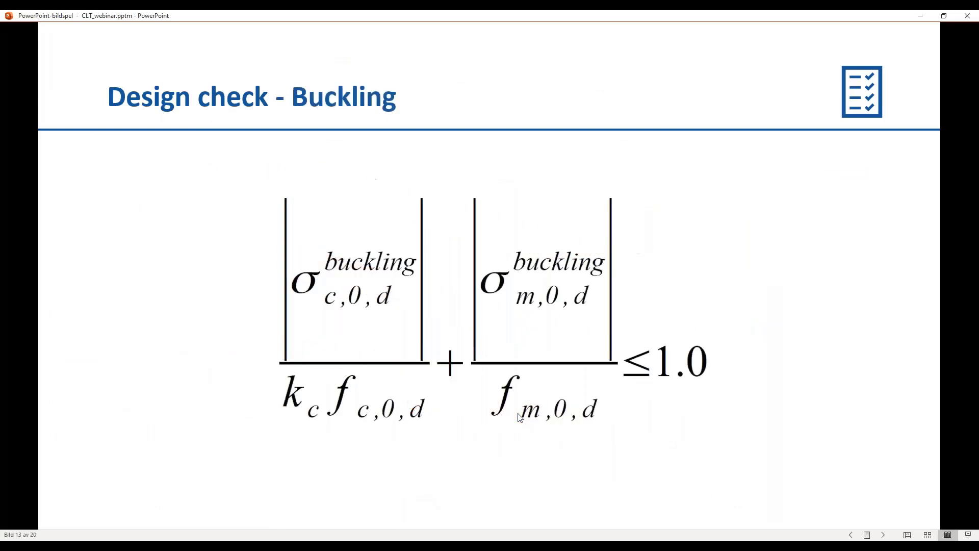
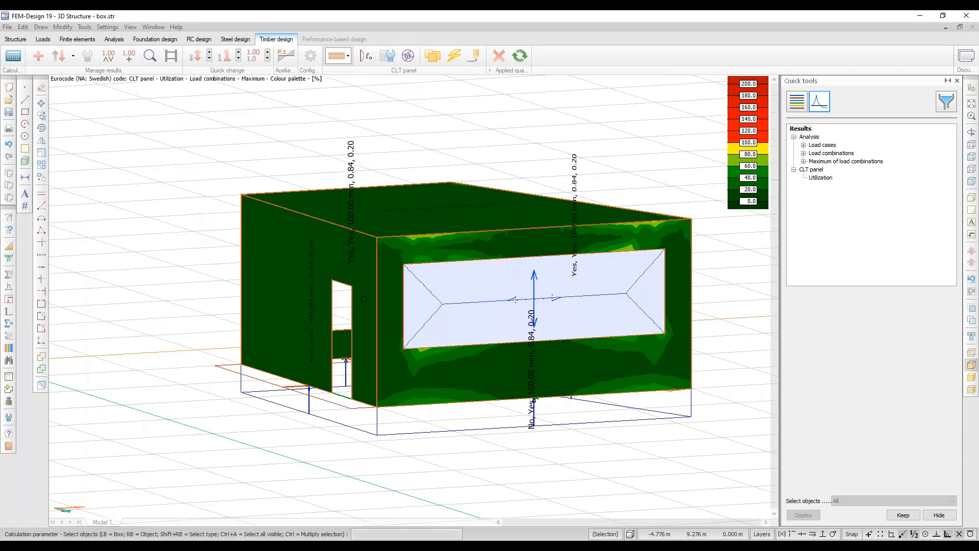
pyautogui.click(363, 299)
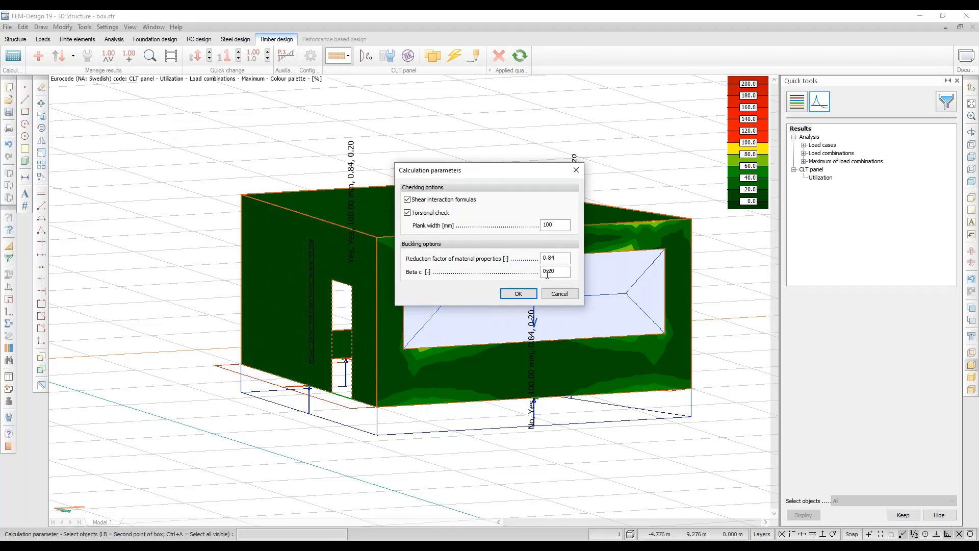
pyautogui.moveTo(557, 272); pyautogui.dragTo(541, 272)
pyautogui.click(559, 261)
pyautogui.moveTo(559, 261); pyautogui.dragTo(541, 261)
pyautogui.click(398, 486)
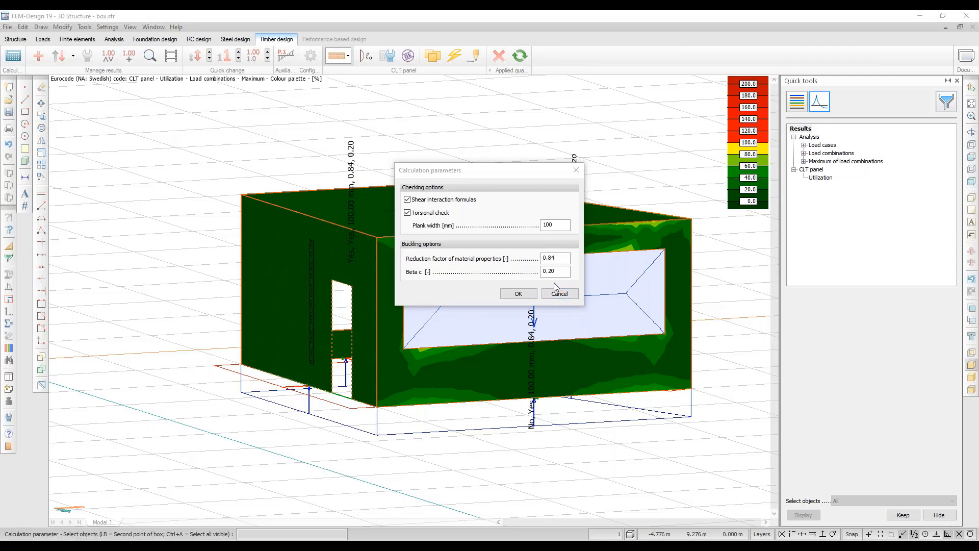
pyautogui.click(576, 170)
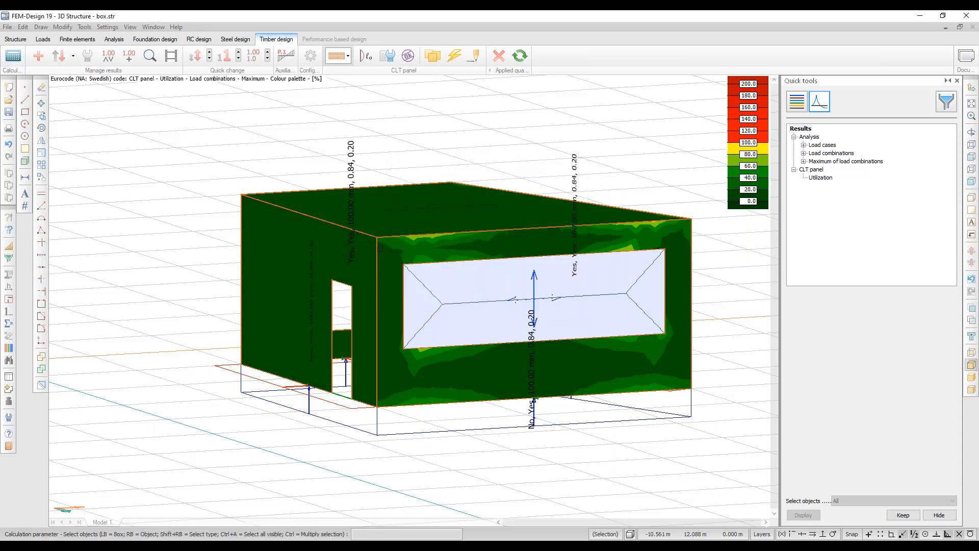
# Give the door wall a user-defined buckling direction and a rectangular buckling region, corner to corner.
pyautogui.keyDown('alt'); pyautogui.moveTo(377, 250); pyautogui.dragTo(440, 249, button='middle'); pyautogui.keyUp('alt')
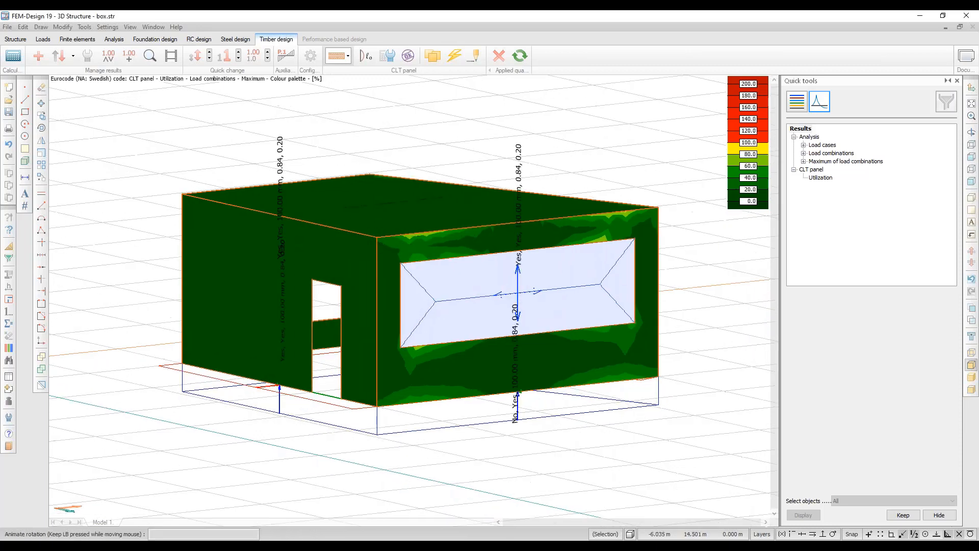
pyautogui.click(368, 56)
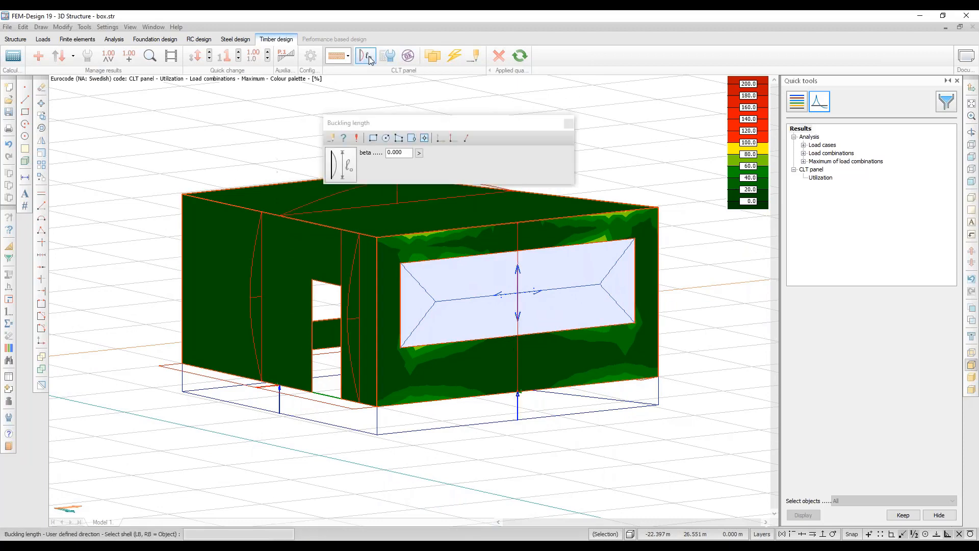
pyautogui.moveTo(372, 274); pyautogui.dragTo(494, 290, button='middle')
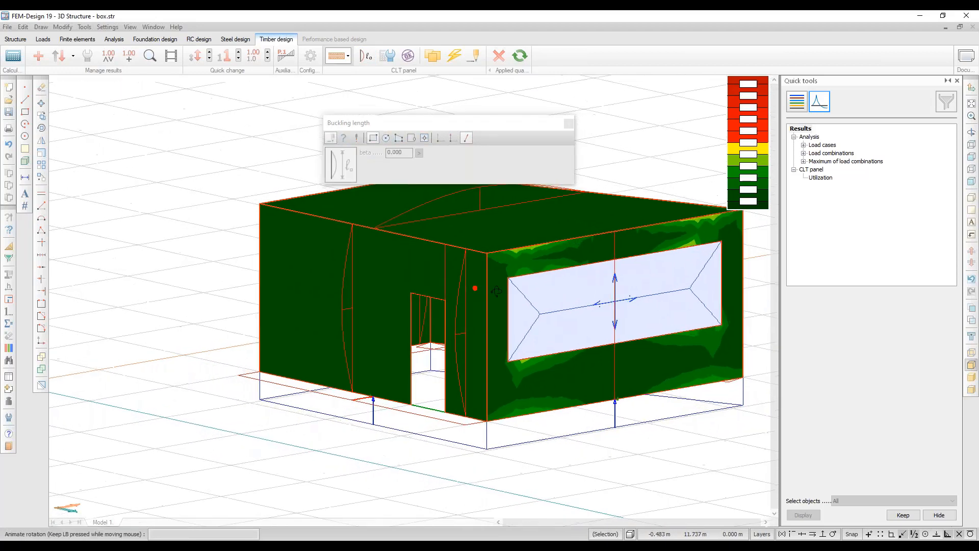
pyautogui.click(469, 138)
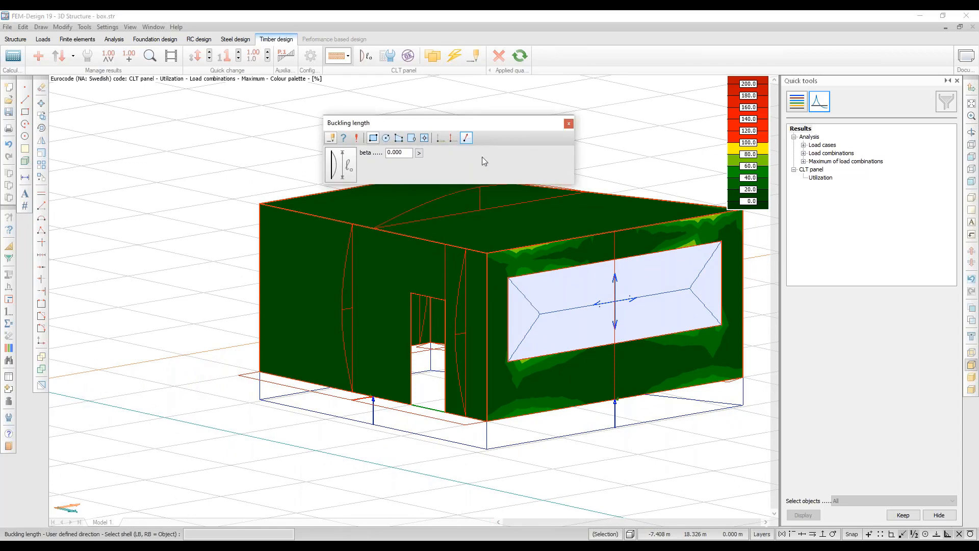
pyautogui.click(493, 293)
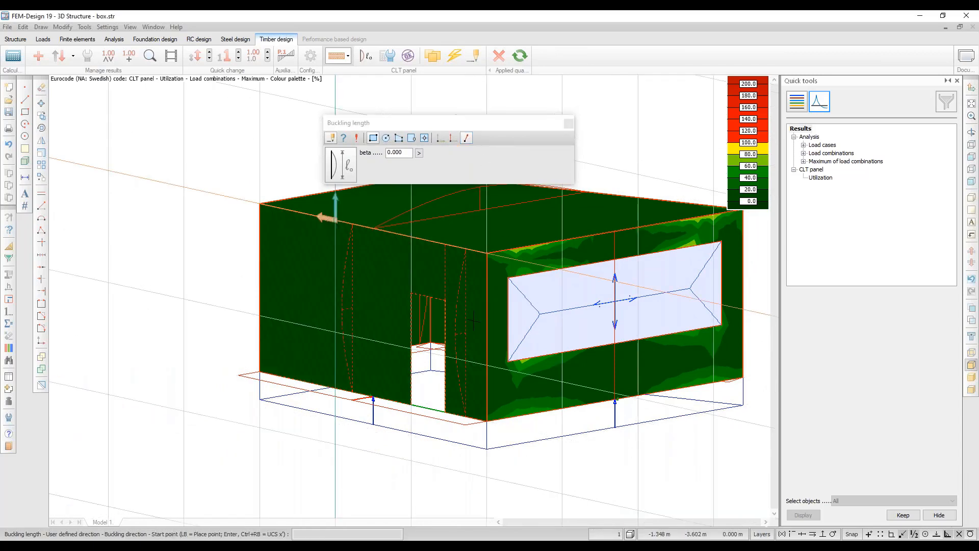
pyautogui.click(488, 251)
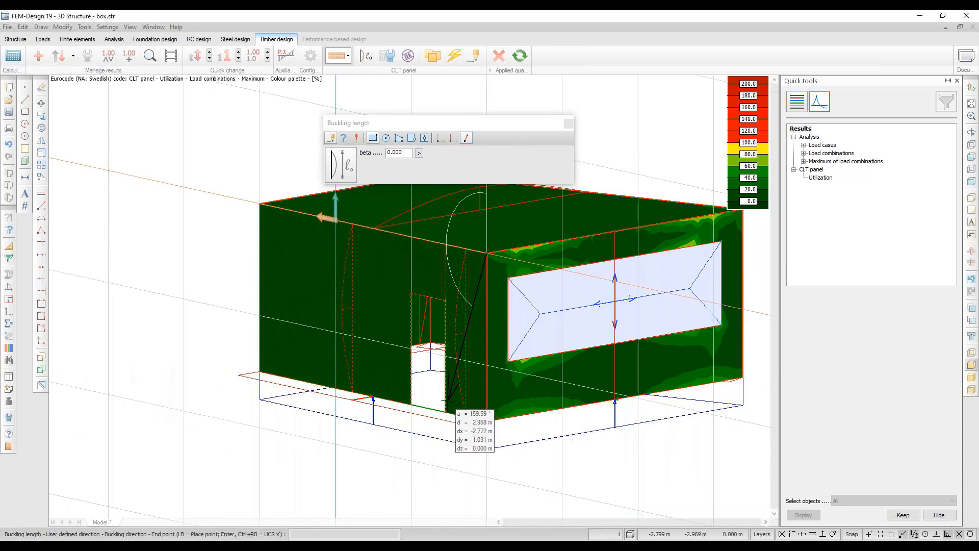
pyautogui.click(445, 411)
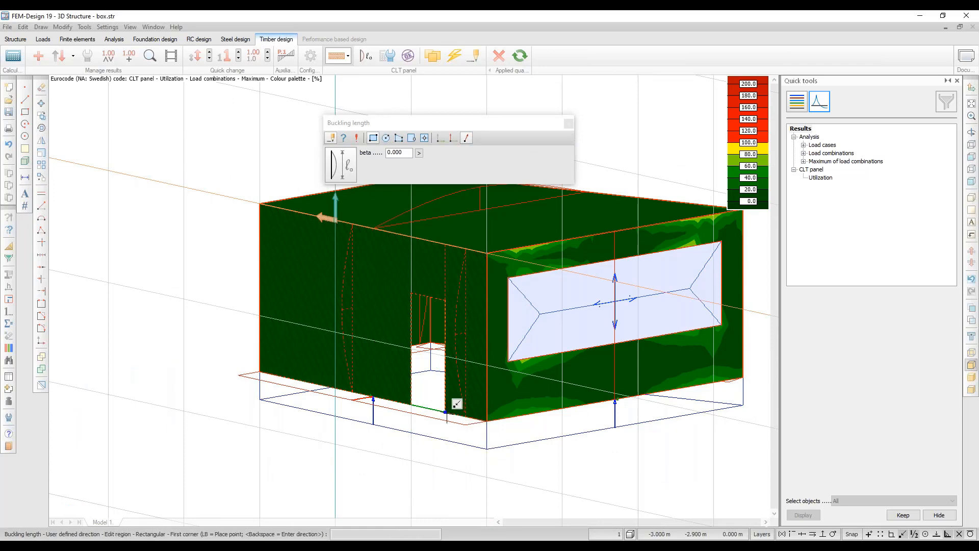
pyautogui.click(446, 408)
pyautogui.click(486, 253)
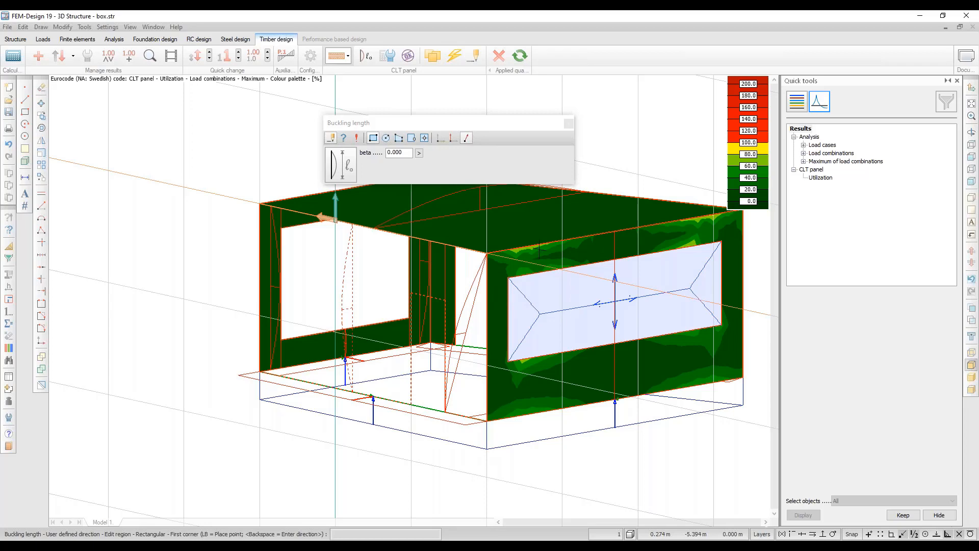
pyautogui.keyDown('shift'); pyautogui.moveTo(549, 242); pyautogui.dragTo(549, 242, button='middle'); pyautogui.keyUp('shift')
pyautogui.moveTo(549, 242); pyautogui.dragTo(538, 264)
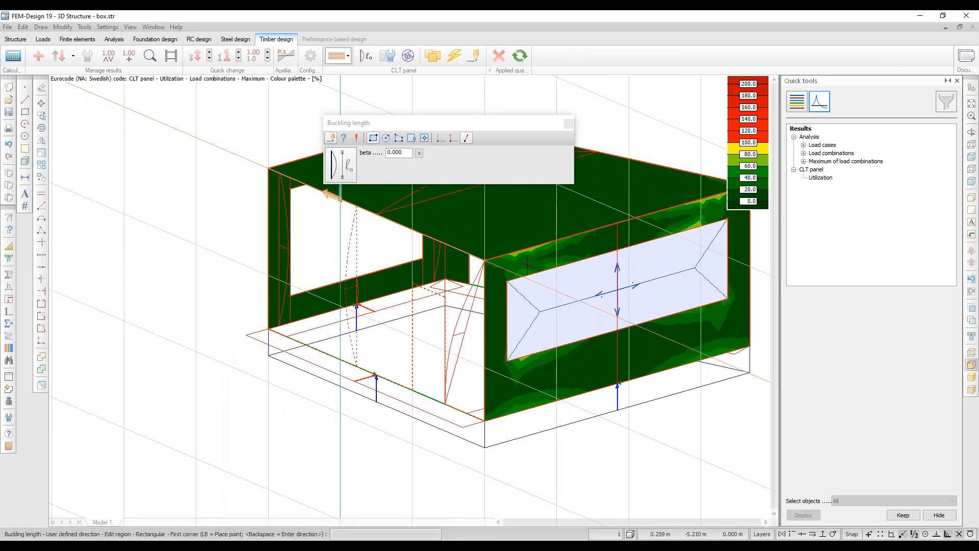
pyautogui.click(569, 123)
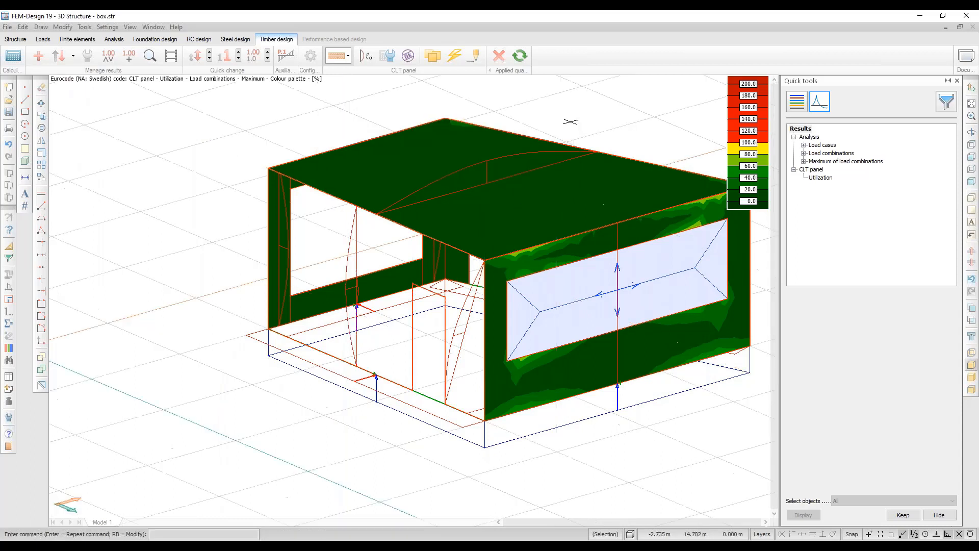
# Recheck CLT panel TP.1 from the Utilization table (4% maximum utilization) and open its detailed result.
pyautogui.click(407, 55)
pyautogui.click(519, 223)
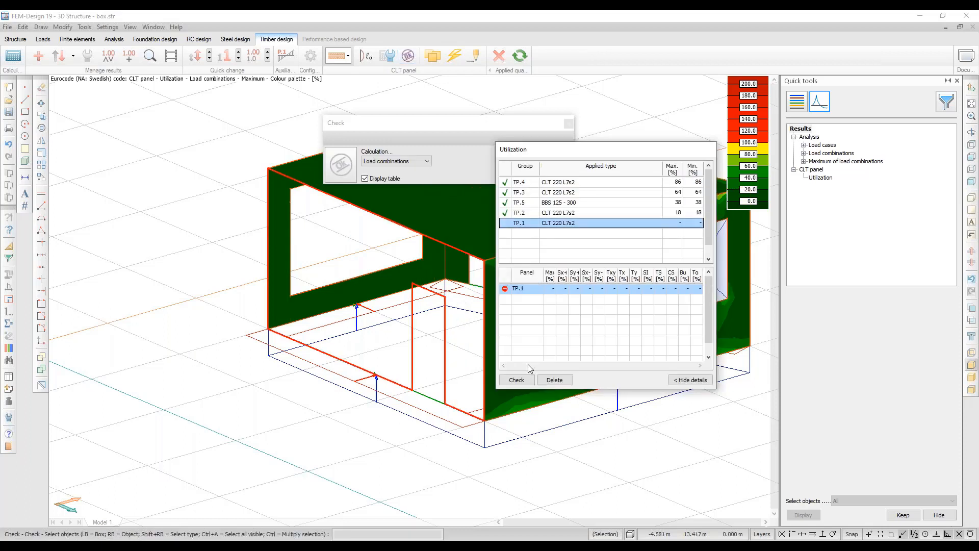
pyautogui.click(517, 379)
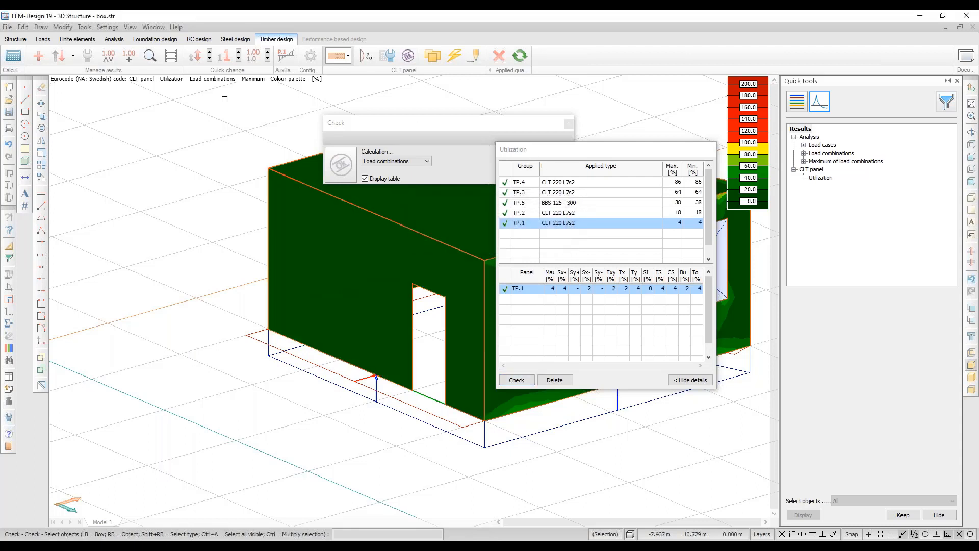
pyautogui.click(149, 56)
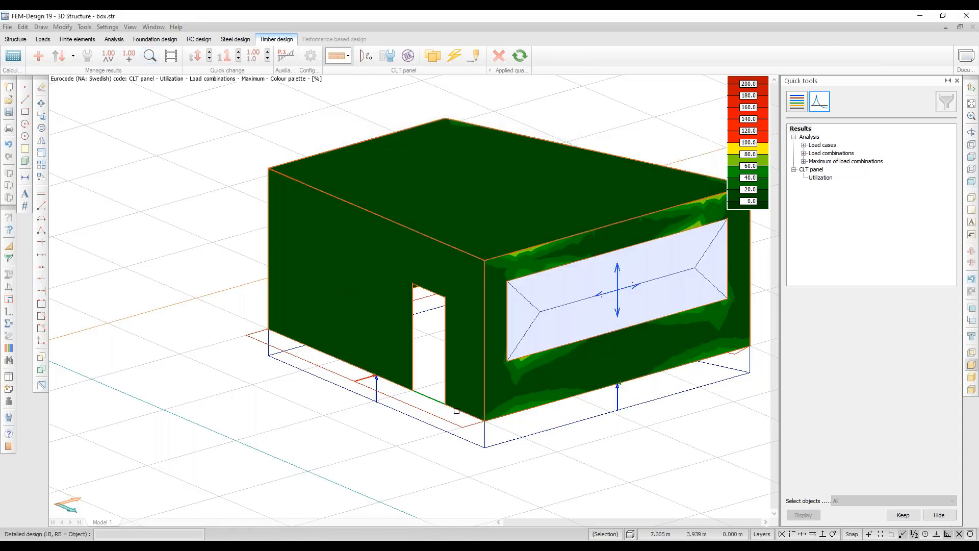
pyautogui.click(456, 410)
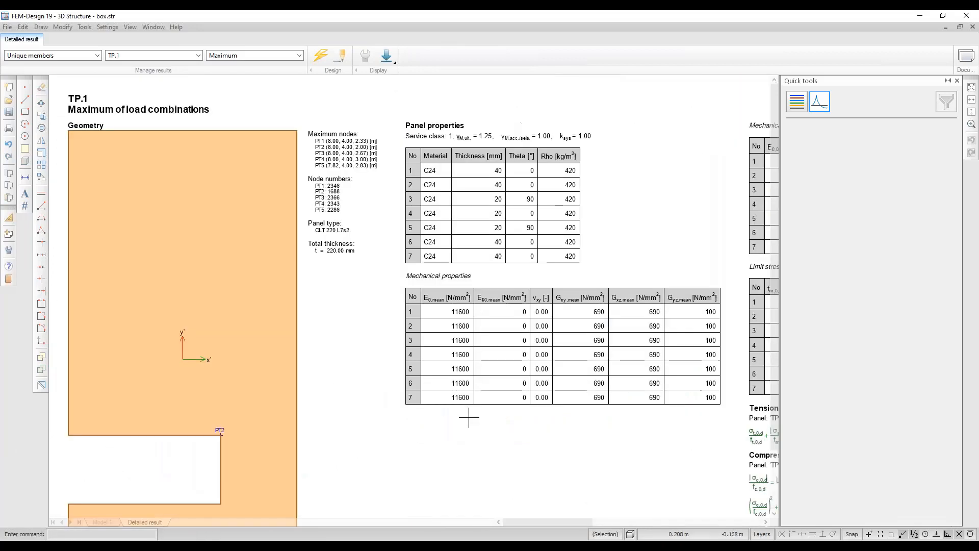
# Move through TP.1's detailed result sheet to the Buckling check, which passes at 0.02 ≤ 1.00.
pyautogui.moveTo(710, 285); pyautogui.dragTo(99, 270, button='middle')
pyautogui.moveTo(650, 270); pyautogui.dragTo(252, 273, button='middle')
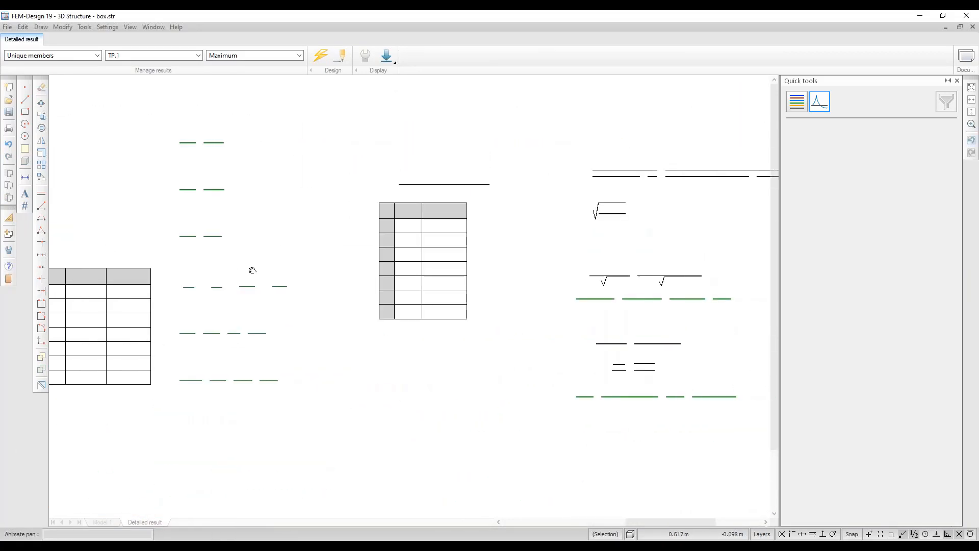
pyautogui.moveTo(492, 267); pyautogui.dragTo(363, 285, button='middle')
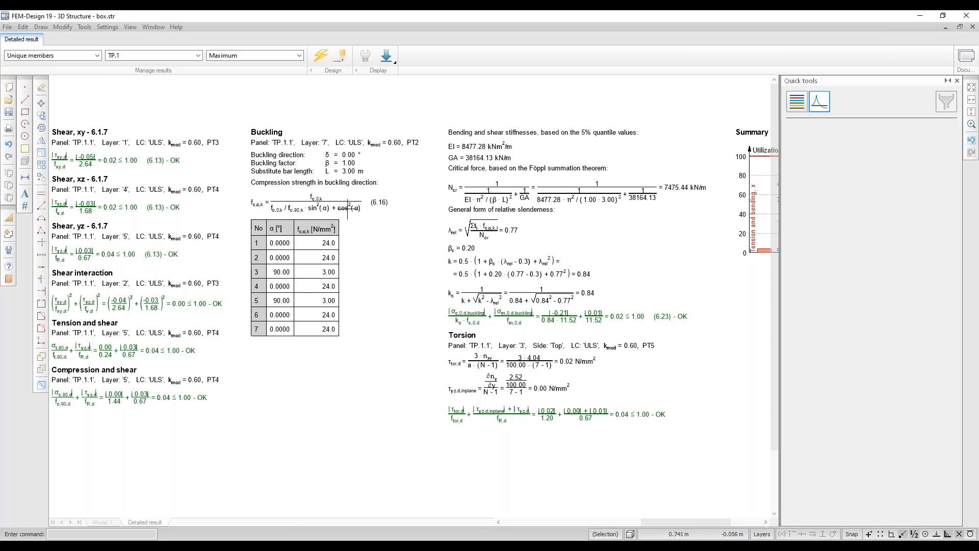
pyautogui.scroll(3, 343, 209)
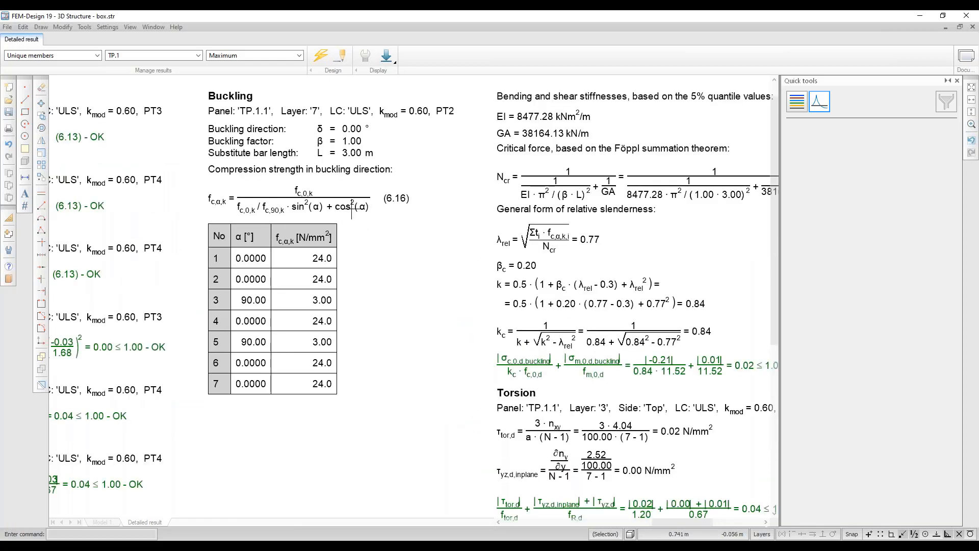
pyautogui.moveTo(349, 210); pyautogui.dragTo(302, 221, button='middle')
pyautogui.scroll(-1, 302, 220)
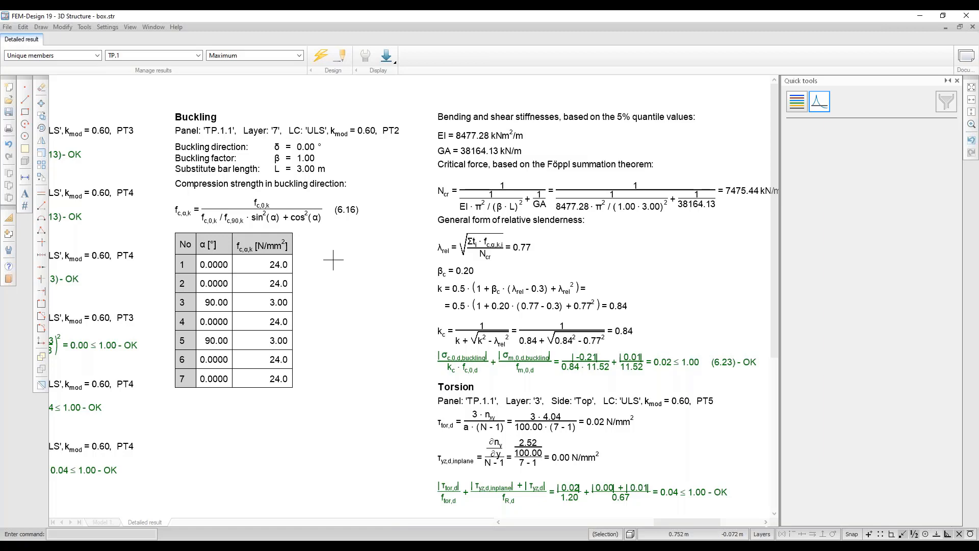
pyautogui.scroll(-1, 535, 285)
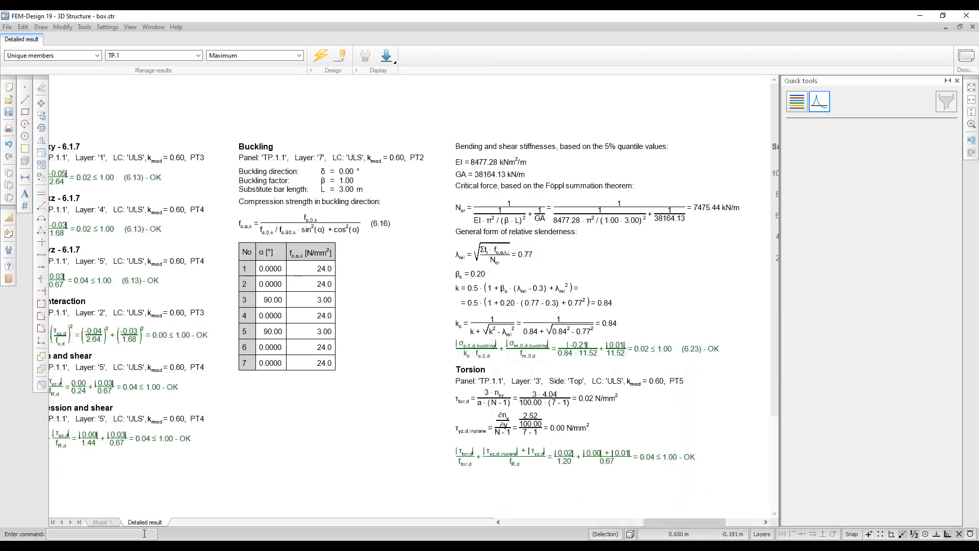
pyautogui.moveTo(138, 546)
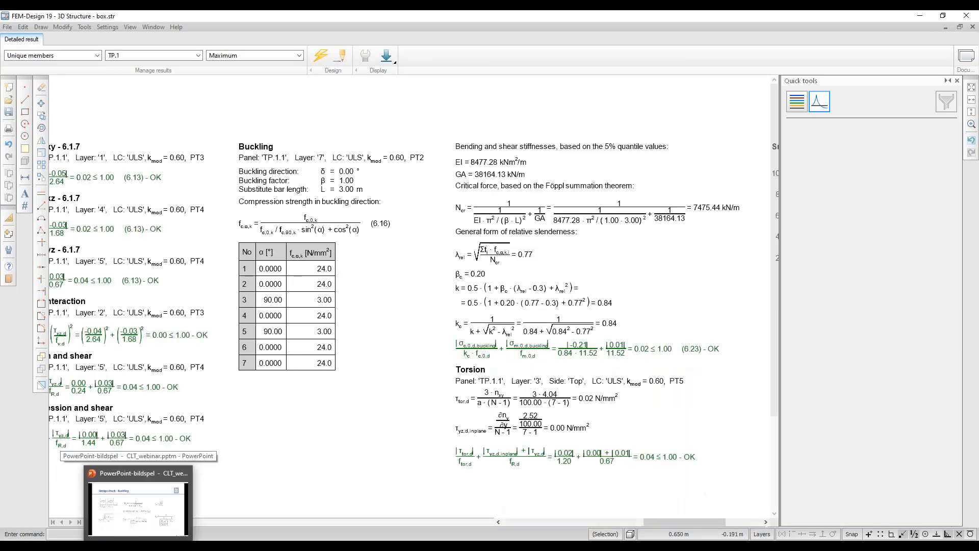
# Show the closing webinar slide, then follow its FEM-Design Wiki link into the browser.
pyautogui.click(138, 508)
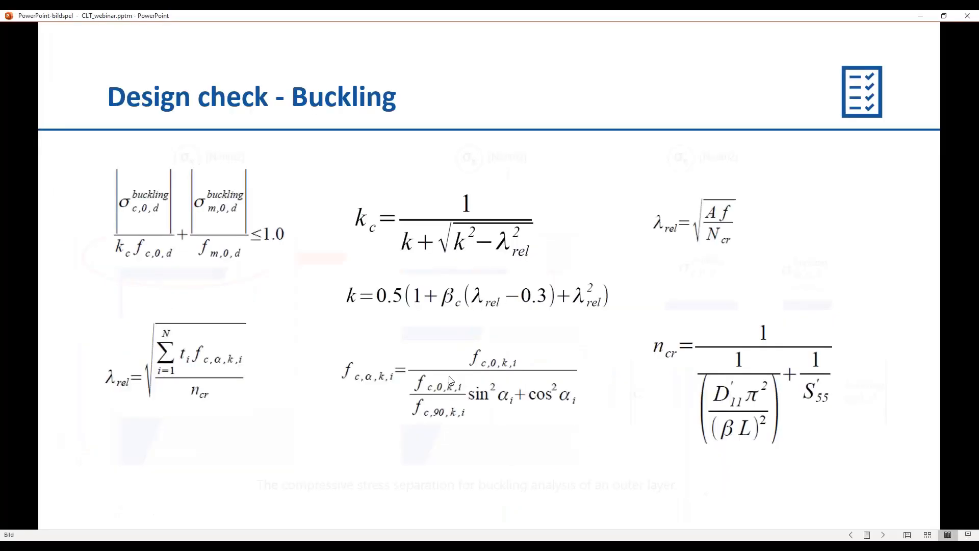
pyautogui.click(449, 377)
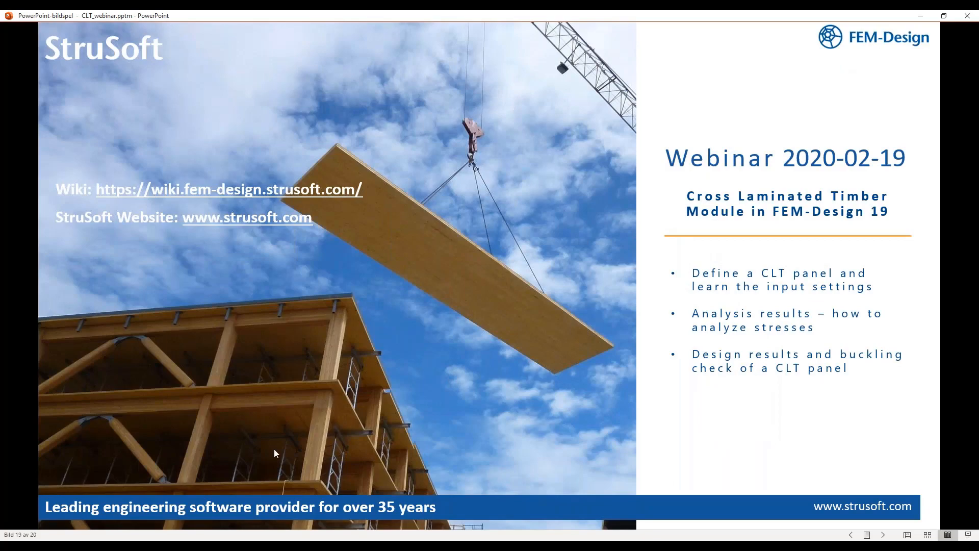
pyautogui.click(184, 543)
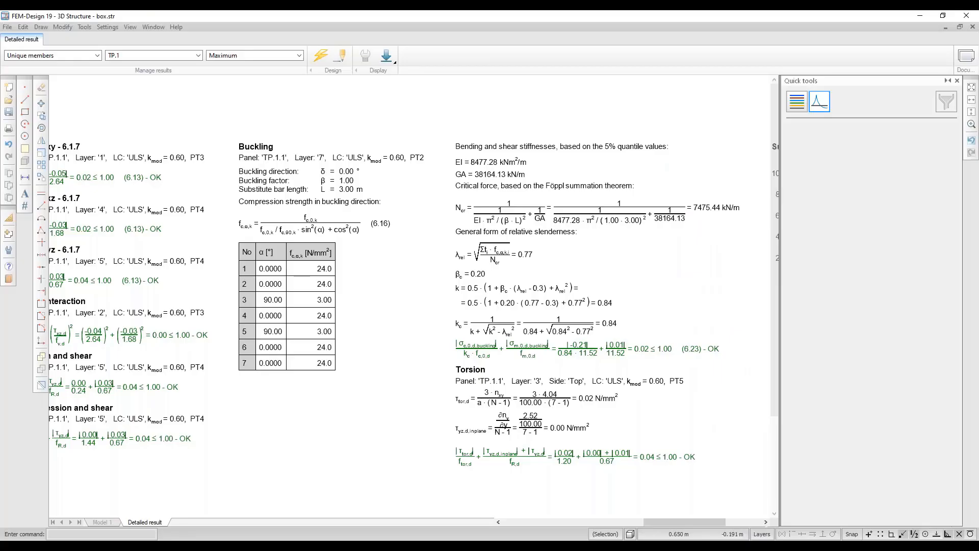
pyautogui.click(184, 543)
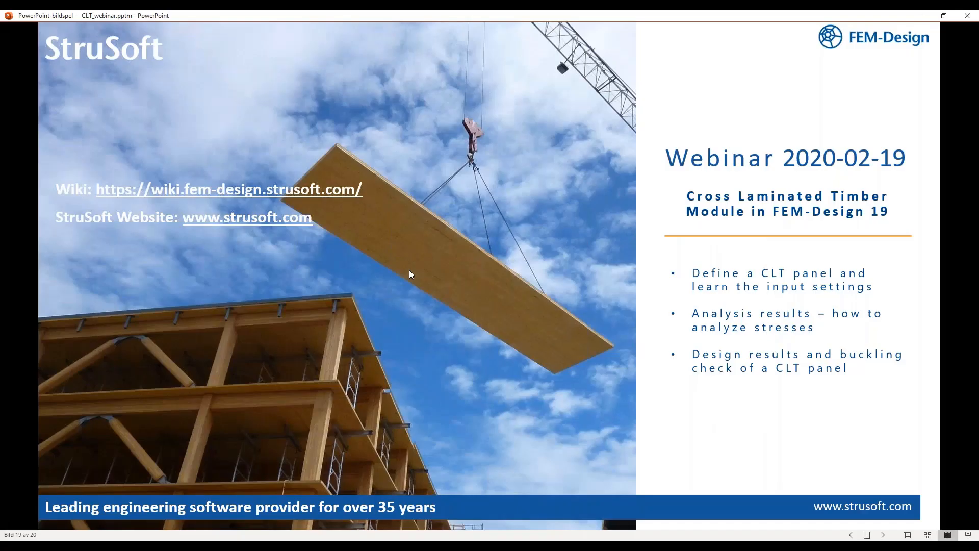
pyautogui.click(156, 543)
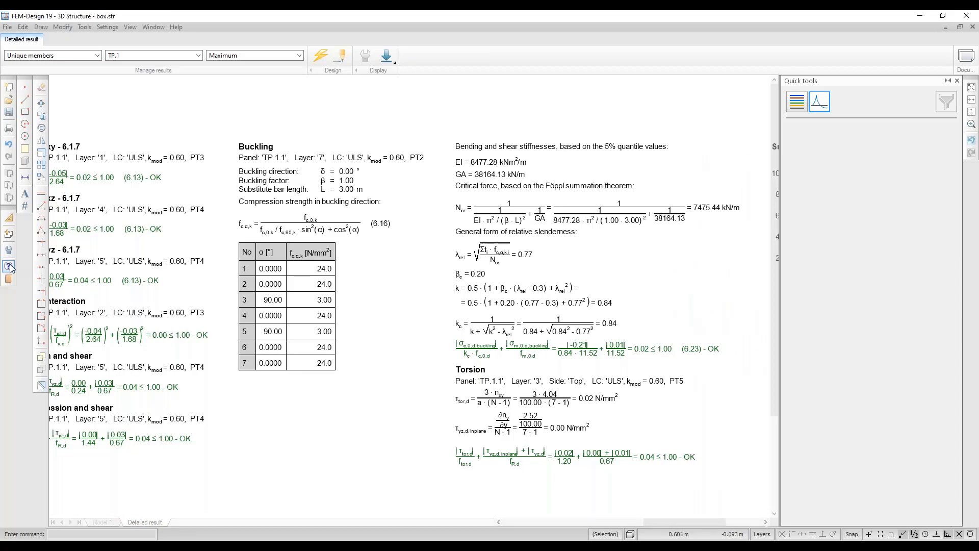
pyautogui.click(8, 266)
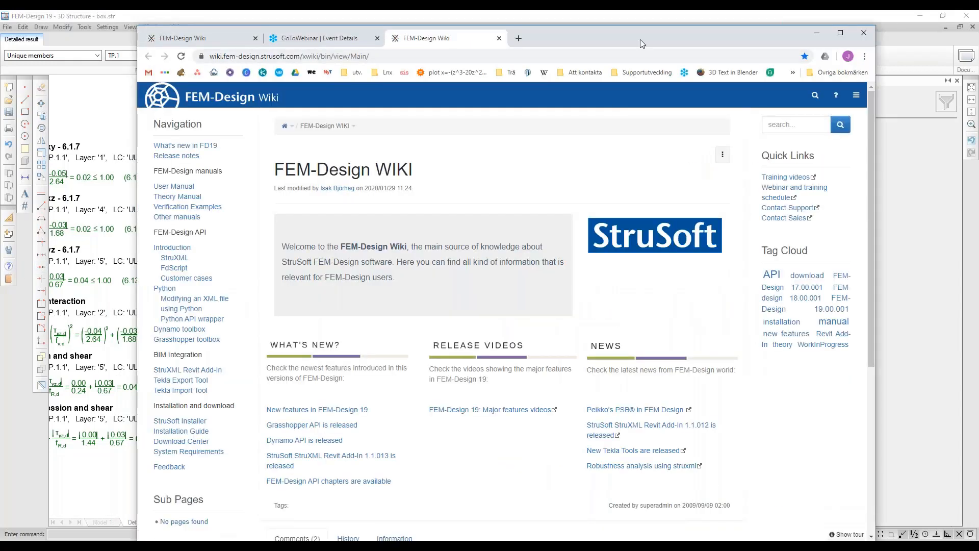
# Resize the browser window, then go from the wiki's User Manual to the Other manuals page.
pyautogui.doubleClick(640, 39)
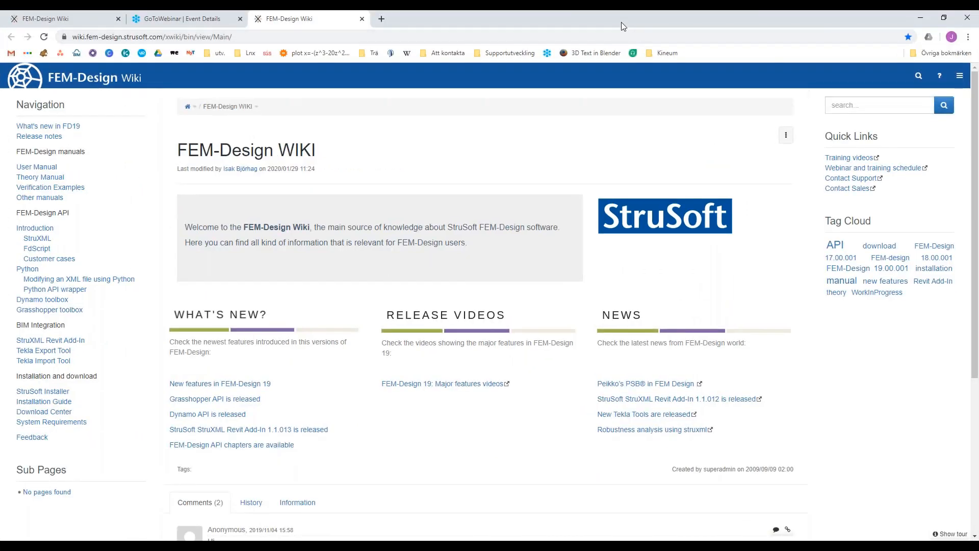
pyautogui.doubleClick(621, 23)
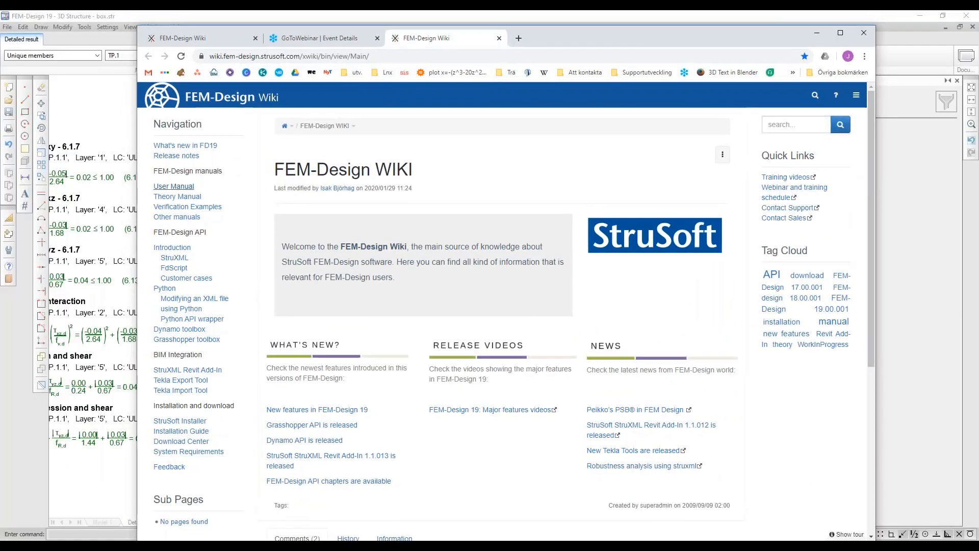
pyautogui.click(173, 187)
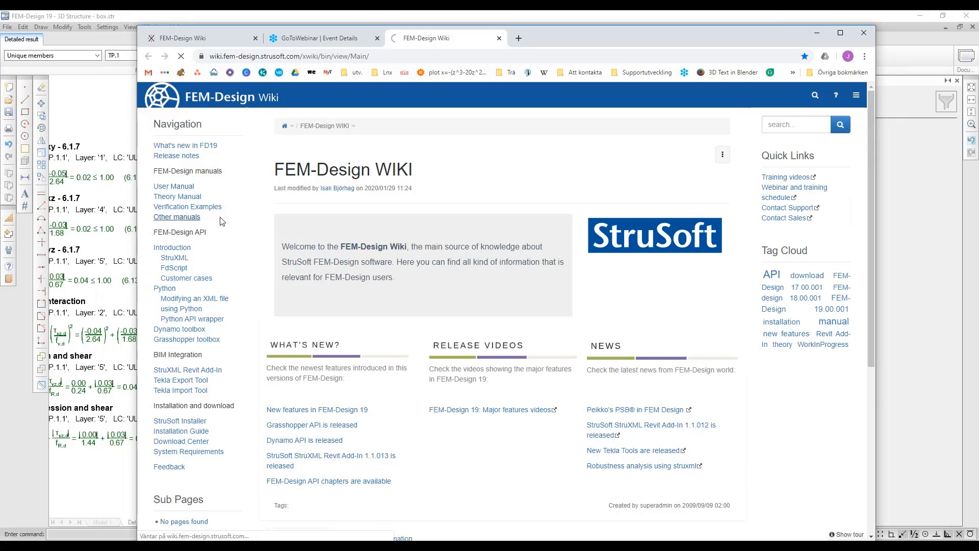
pyautogui.click(177, 217)
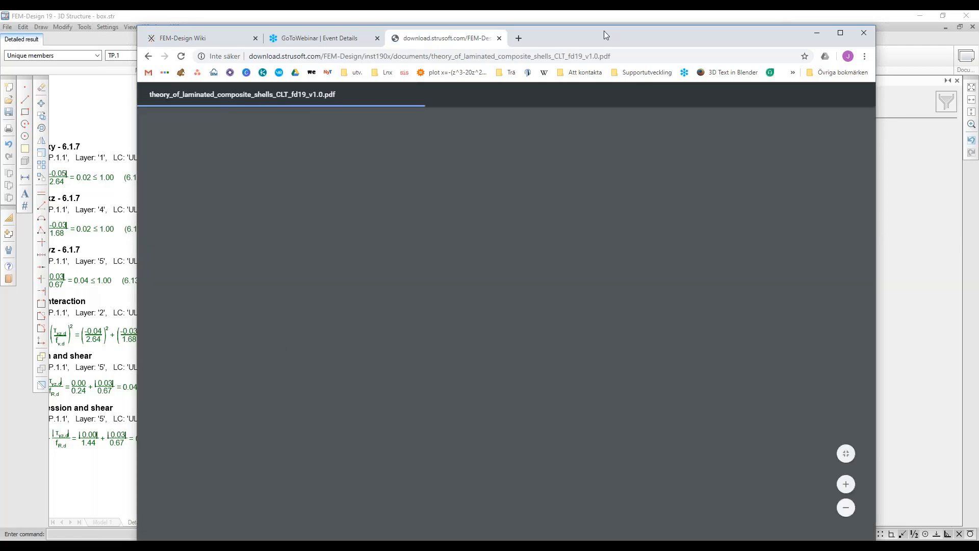
# Scroll the Theory of Laminated Composite Shells PDF to page 94's GMNIA comparison chart.
pyautogui.moveTo(584, 35); pyautogui.dragTo(584, 29)
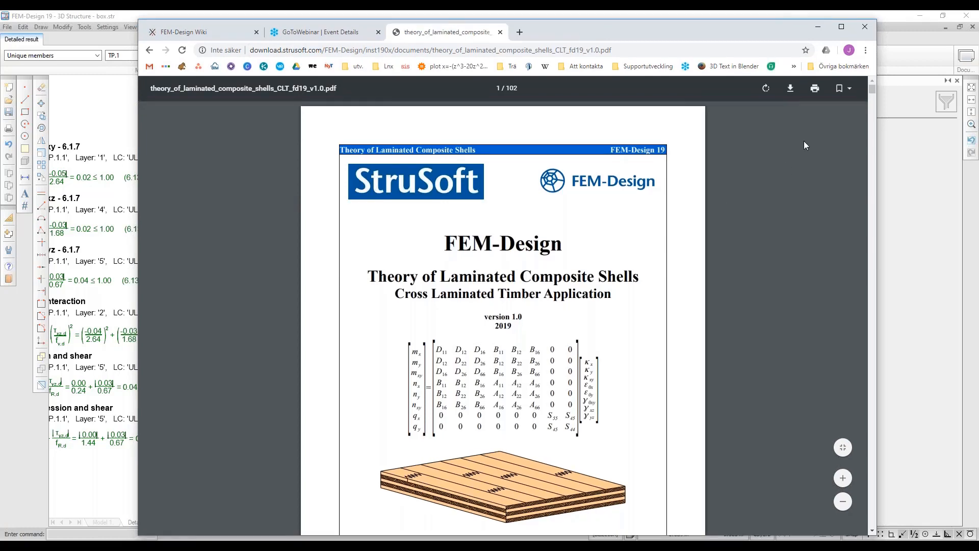
pyautogui.moveTo(874, 89); pyautogui.dragTo(875, 90)
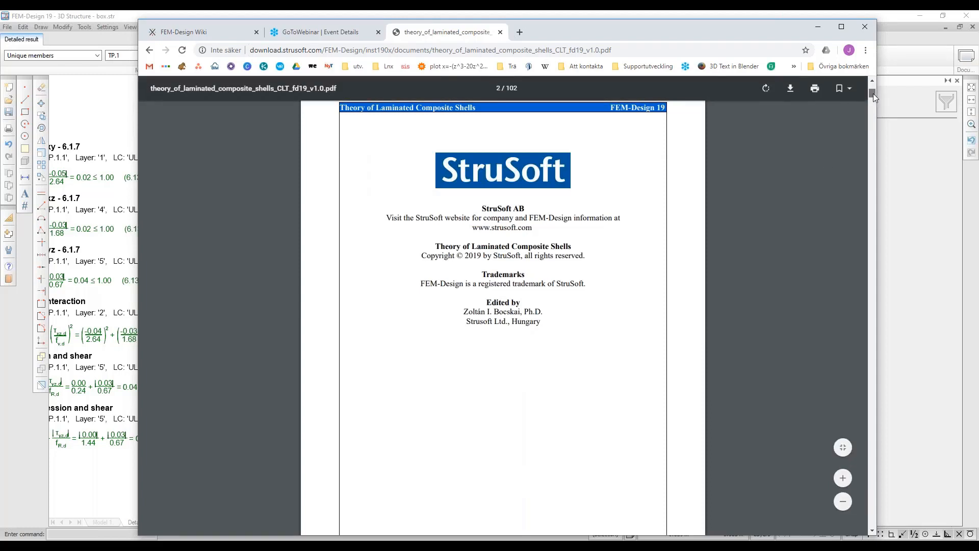
pyautogui.scroll(3, 873, 94)
pyautogui.moveTo(873, 95); pyautogui.dragTo(849, 489)
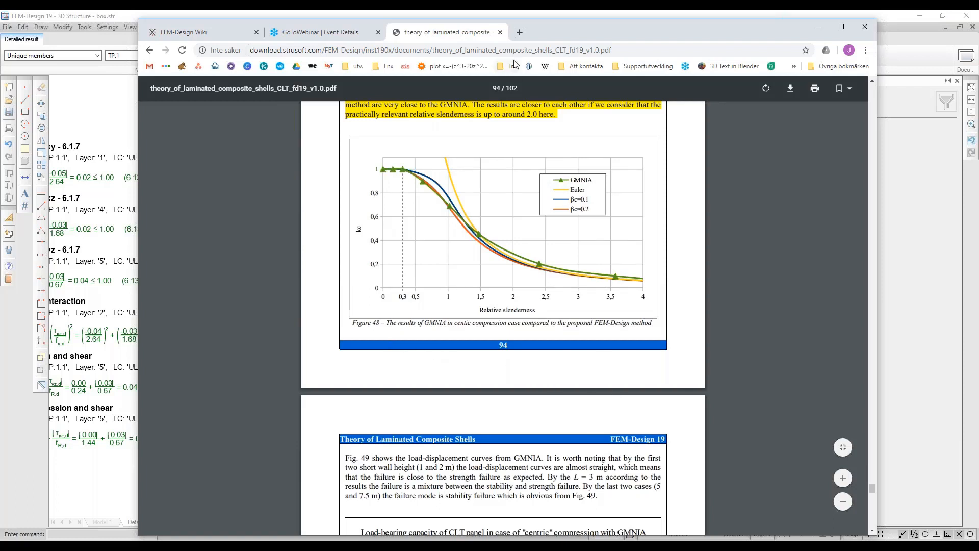
# Load strusoft.com in a new browser tab, correcting the misspelled address.
pyautogui.click(520, 33)
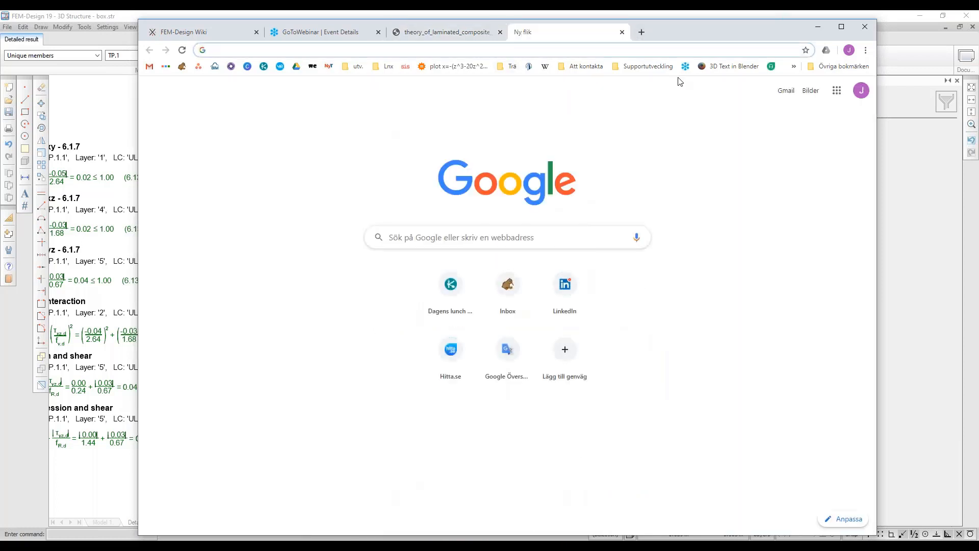
pyautogui.write('strusot.com')
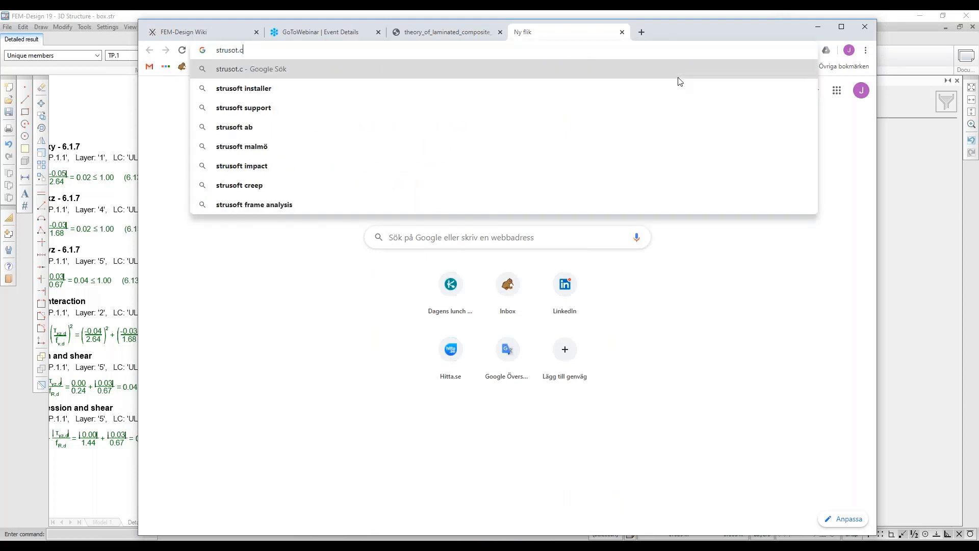
pyautogui.press('BackSpace')
pyautogui.press('BackSpace')
pyautogui.press('BackSpace')
pyautogui.press('BackSpace')
pyautogui.press('BackSpace')
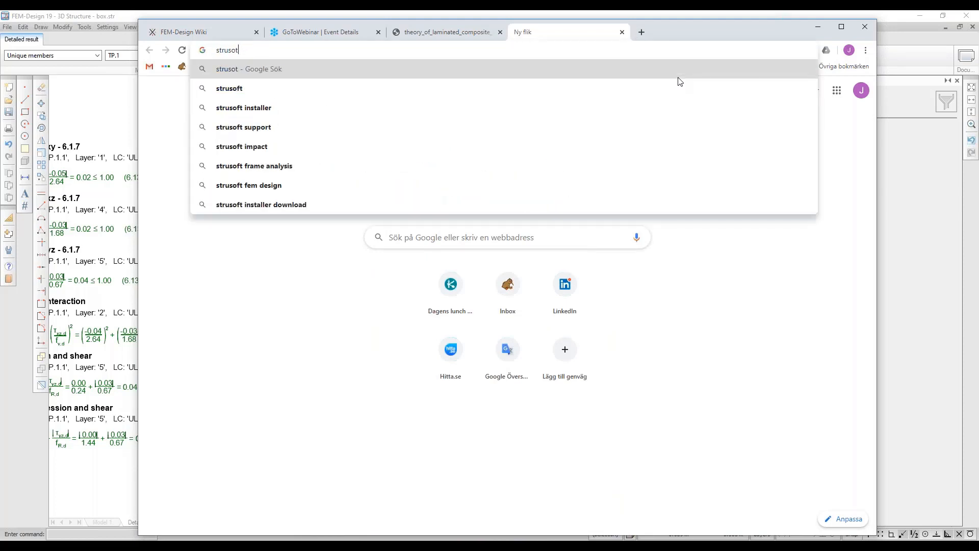
pyautogui.write('ft.com')
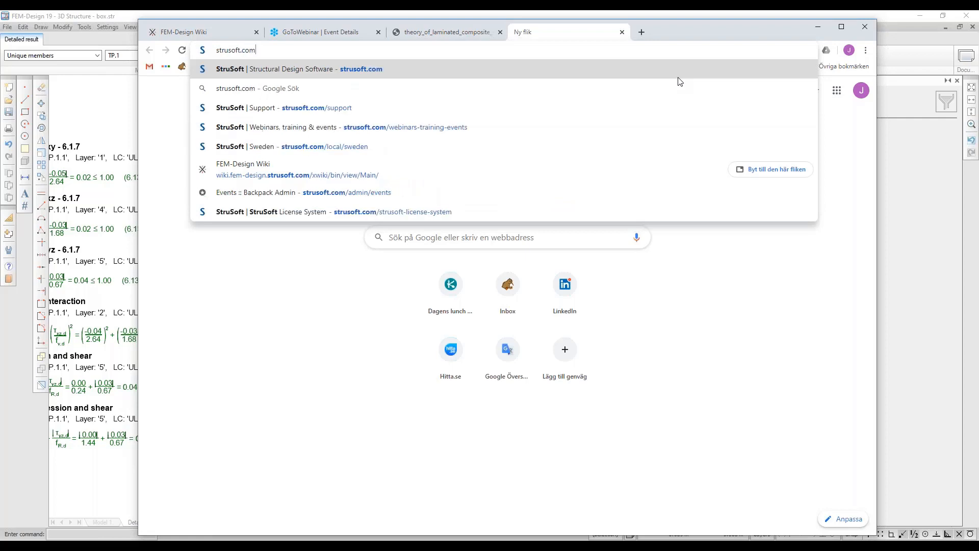
pyautogui.press('Return')
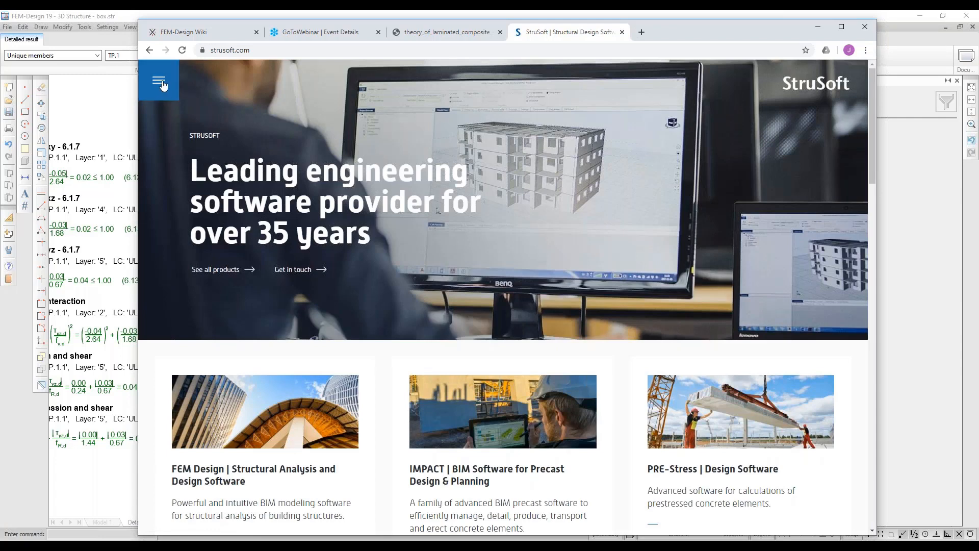
# Look at the StruSoft site's Get started contact form, close it, and return to the closing webinar slide.
pyautogui.click(162, 84)
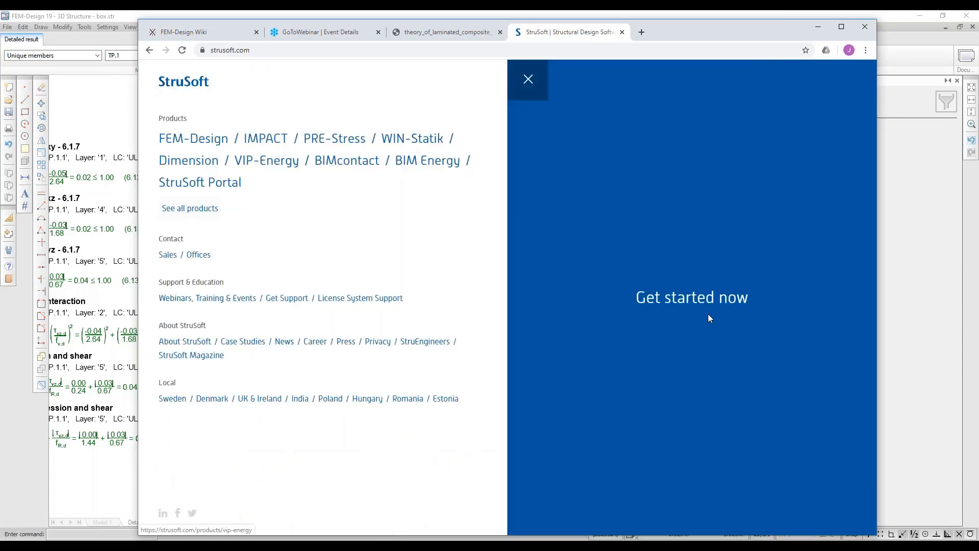
pyautogui.click(690, 297)
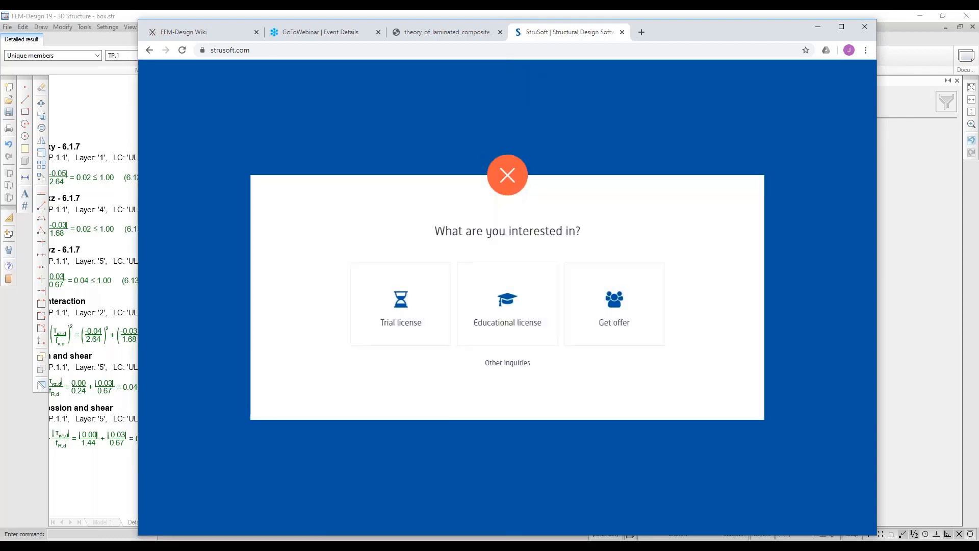
pyautogui.click(397, 308)
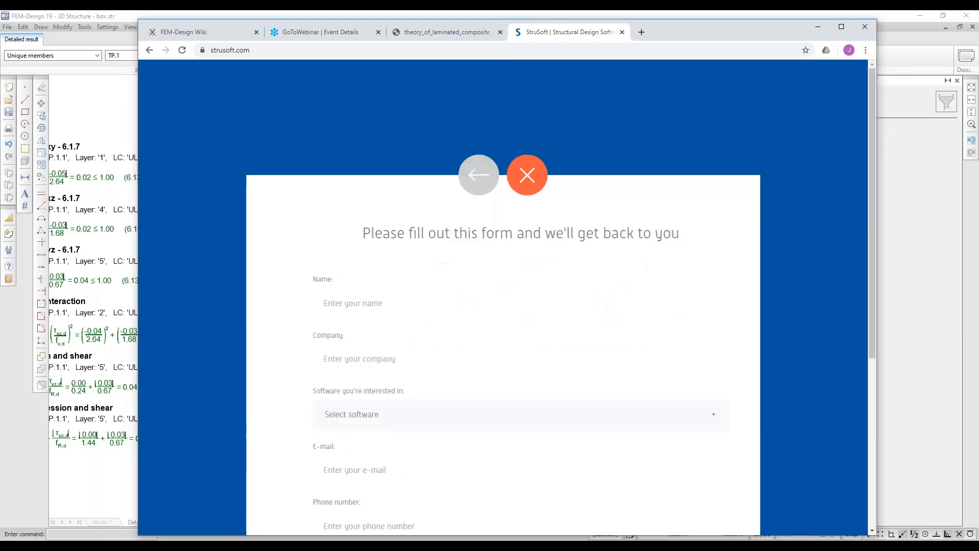
pyautogui.scroll(-4, 270, 405)
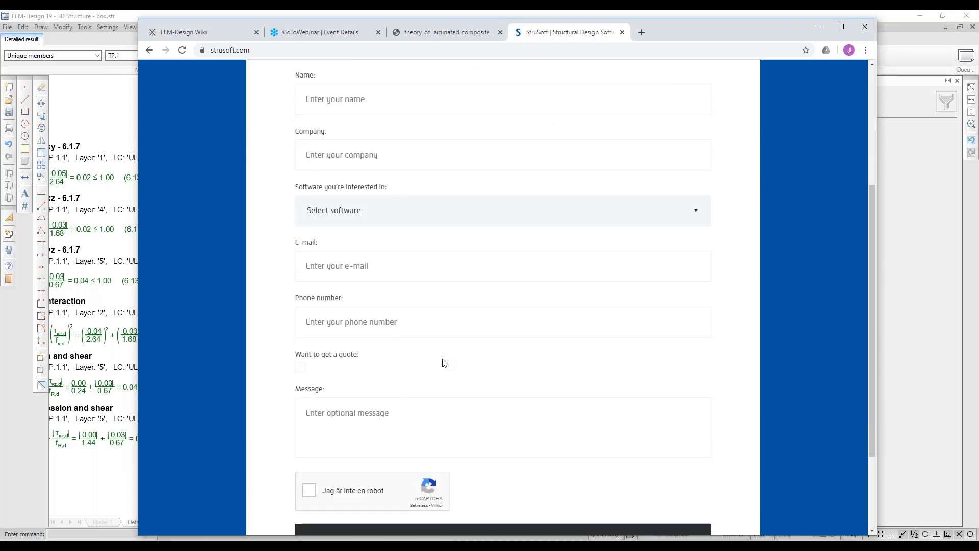
pyautogui.scroll(4, 444, 363)
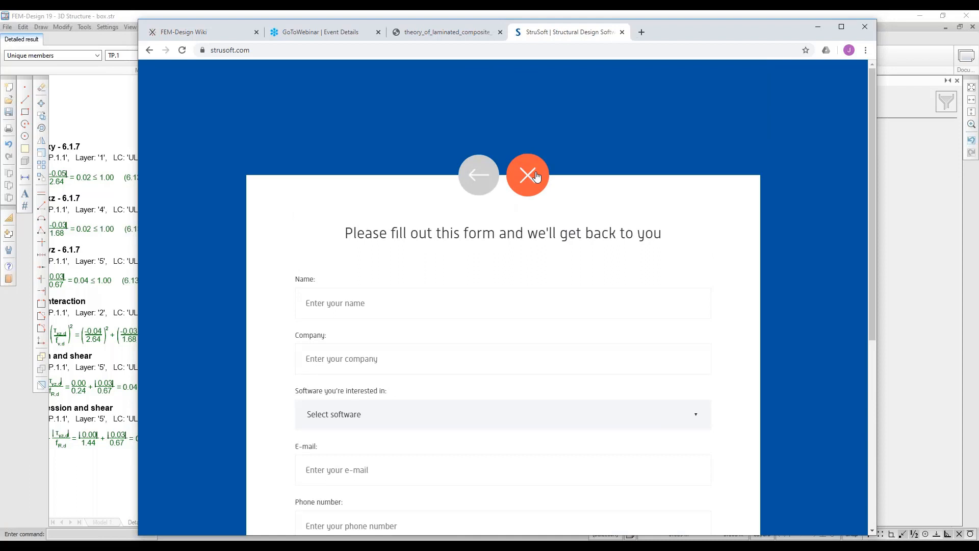
pyautogui.click(535, 176)
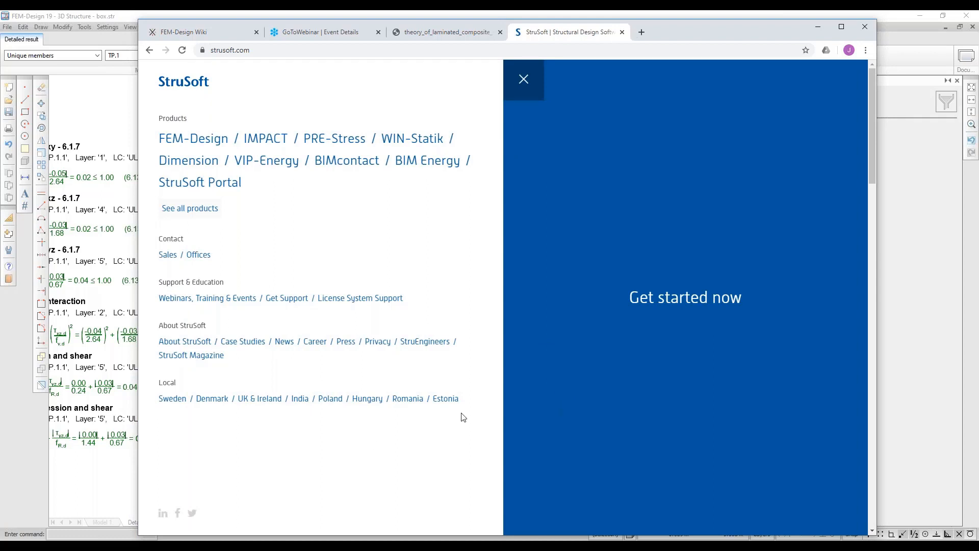
pyautogui.moveTo(130, 539)
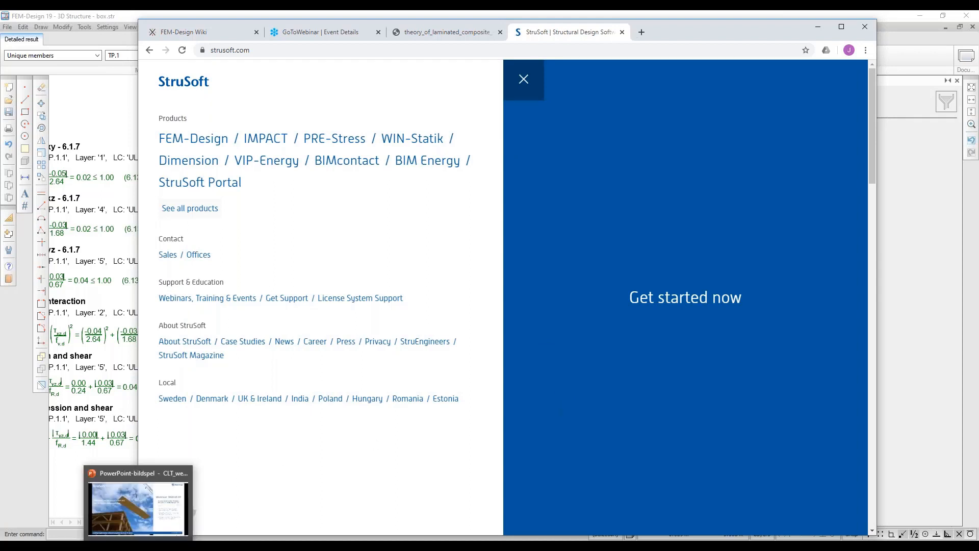
pyautogui.click(140, 502)
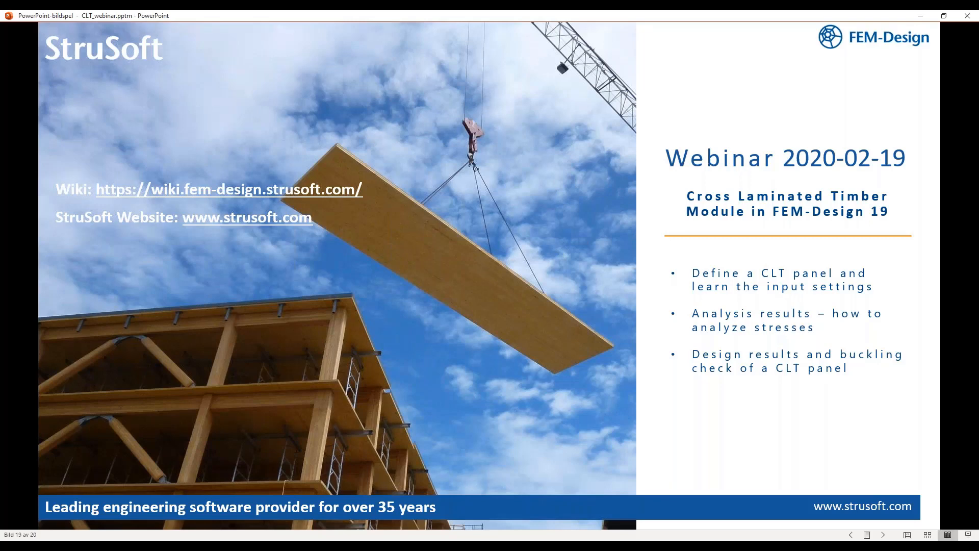